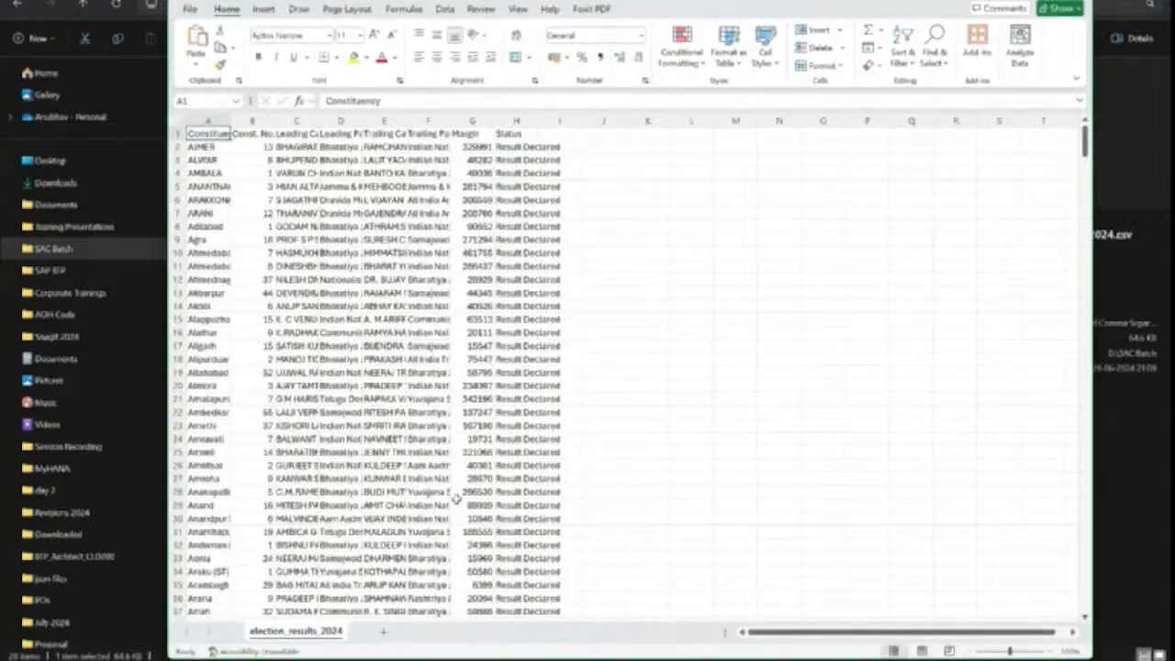
Step: Maximize Excel and autofit columns A and C–F to show full names
{"action": "left_click", "coordinate": [1045, 1]}
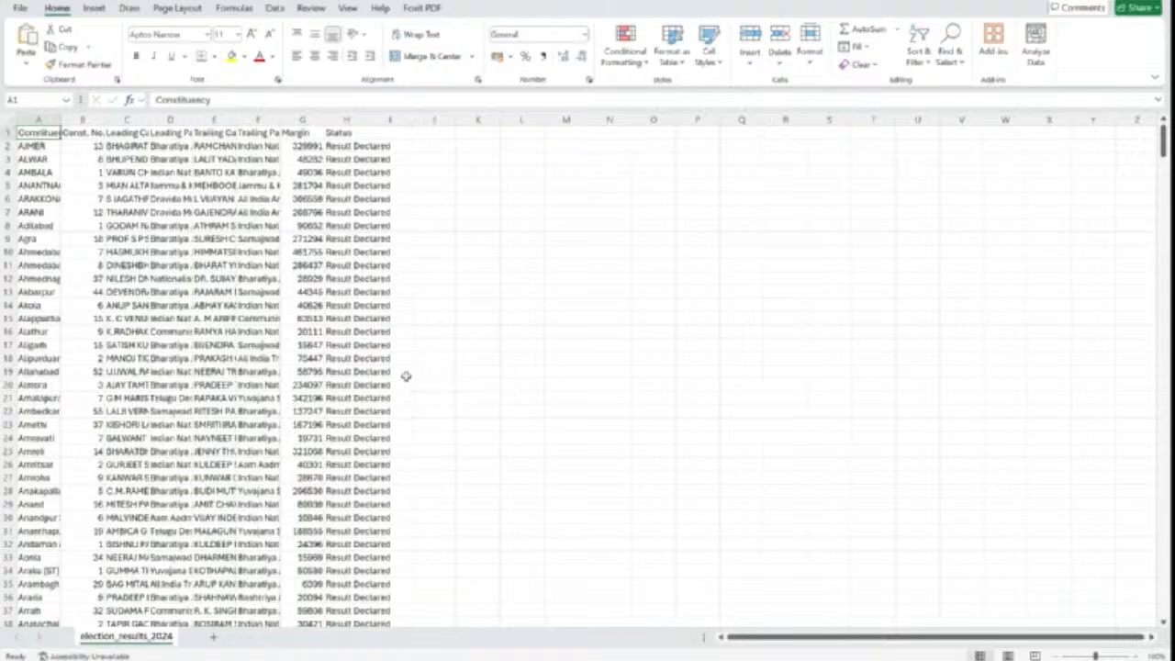
{"action": "double_click", "coordinate": [148, 119]}
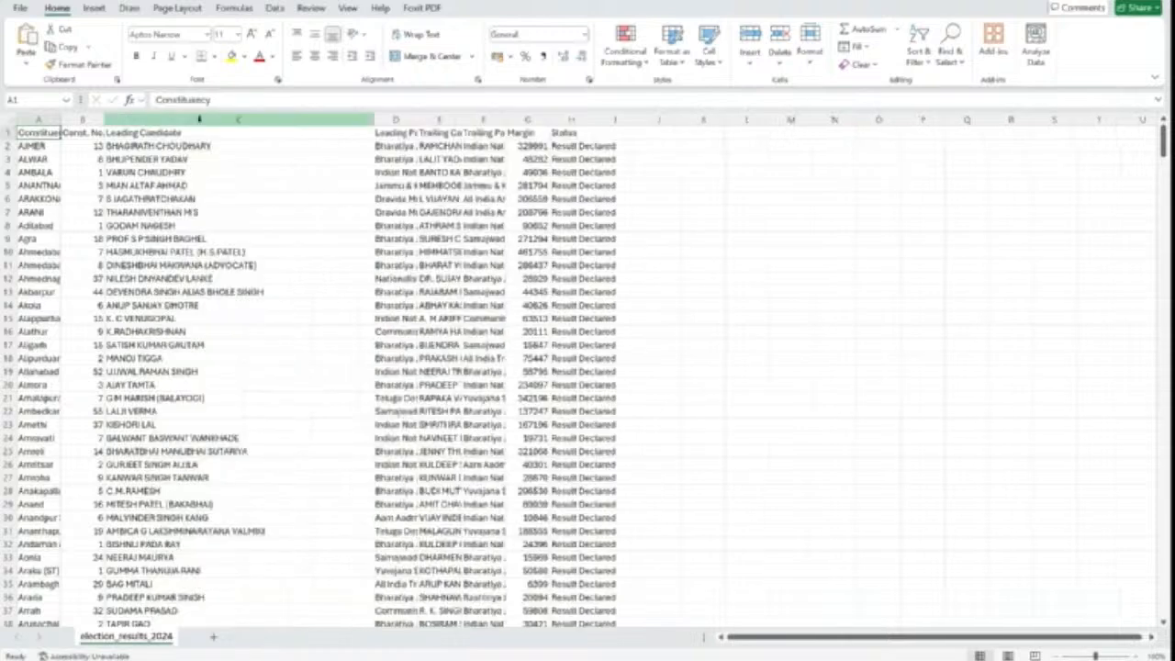
{"action": "double_click", "coordinate": [421, 119]}
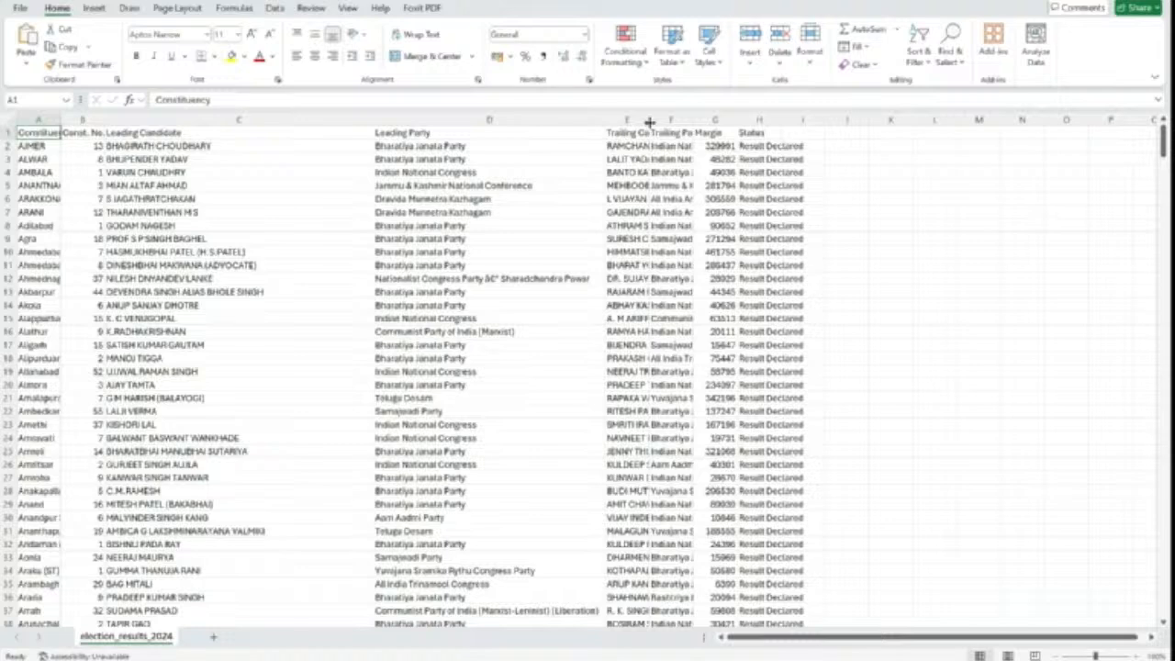
{"action": "double_click", "coordinate": [649, 119]}
{"action": "double_click", "coordinate": [866, 119]}
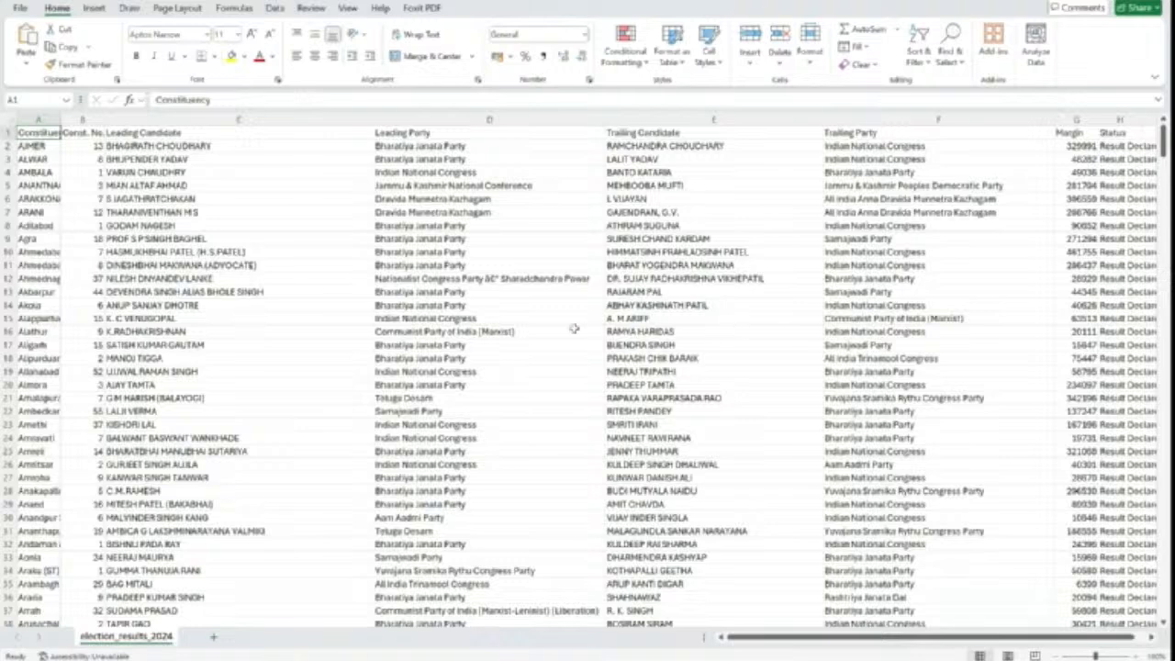
{"action": "left_click", "coordinate": [380, 305]}
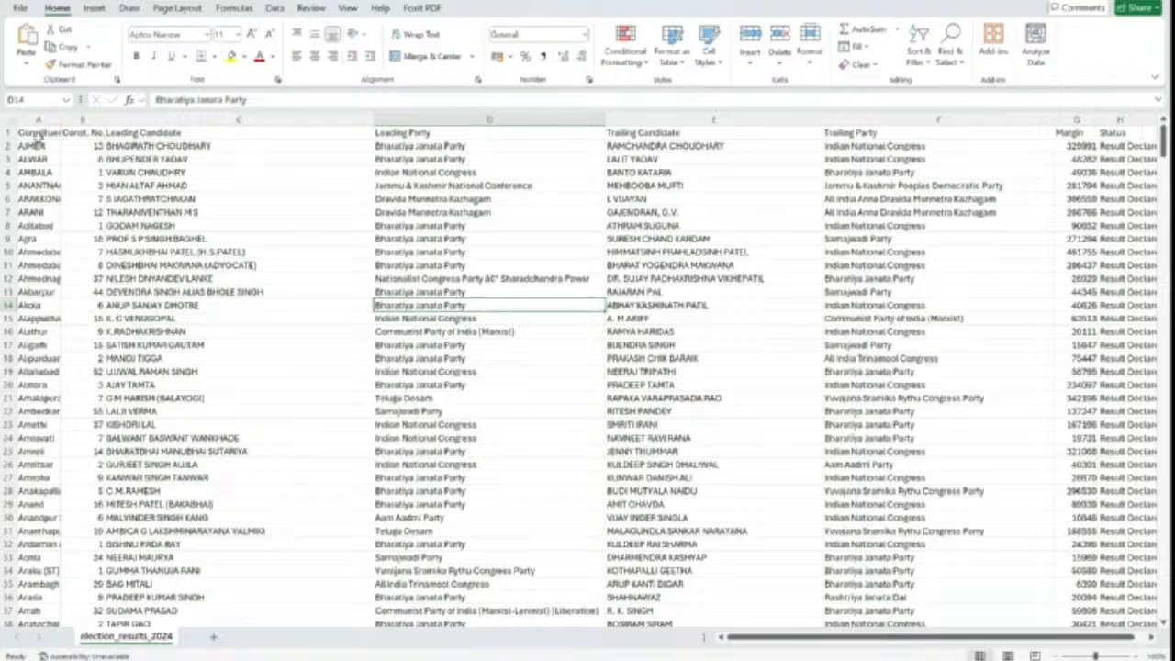
{"action": "left_click", "coordinate": [37, 134]}
{"action": "double_click", "coordinate": [60, 122]}
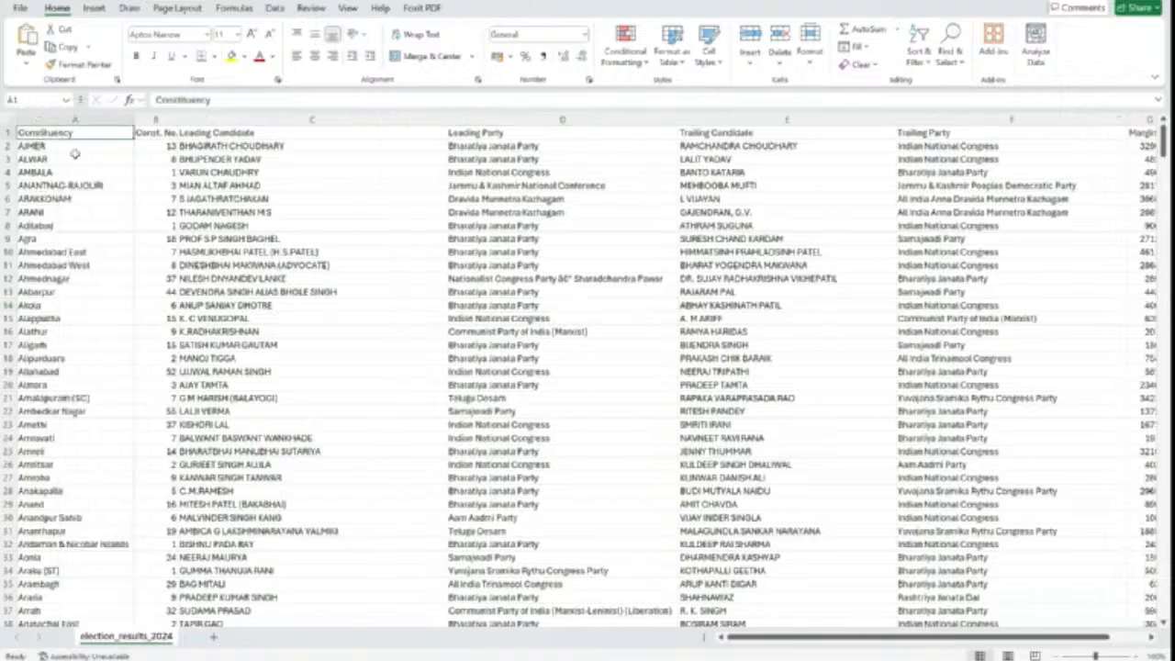
Step: Narrow columns A, C, D, E and F back to compact widths
{"action": "left_click_drag", "start_coordinate": [134, 121], "coordinate": [128, 263]}
{"action": "left_click", "coordinate": [129, 263]}
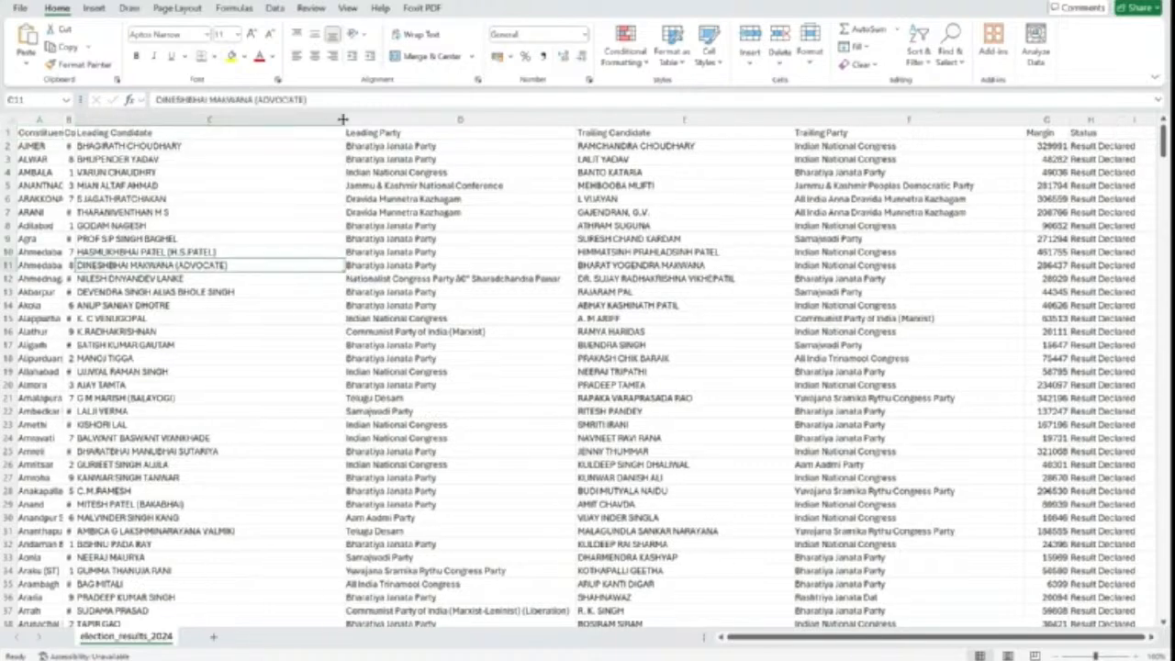
{"action": "left_click_drag", "start_coordinate": [345, 120], "coordinate": [195, 120]}
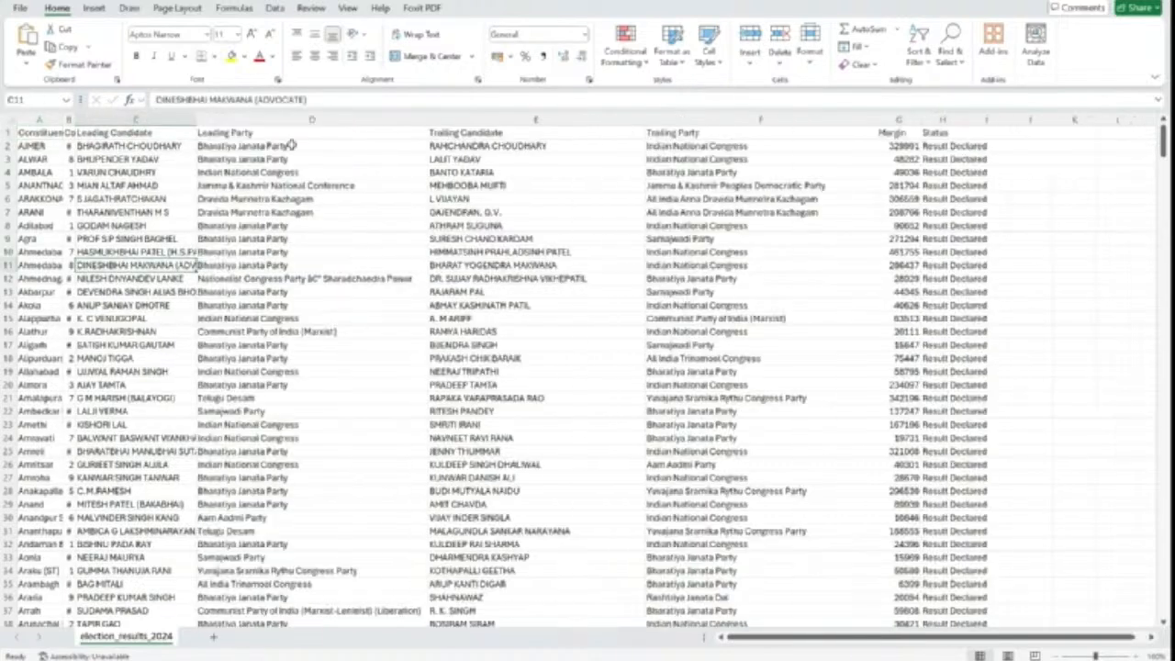
{"action": "left_click", "coordinate": [347, 135]}
{"action": "left_click_drag", "start_coordinate": [428, 120], "coordinate": [304, 120]}
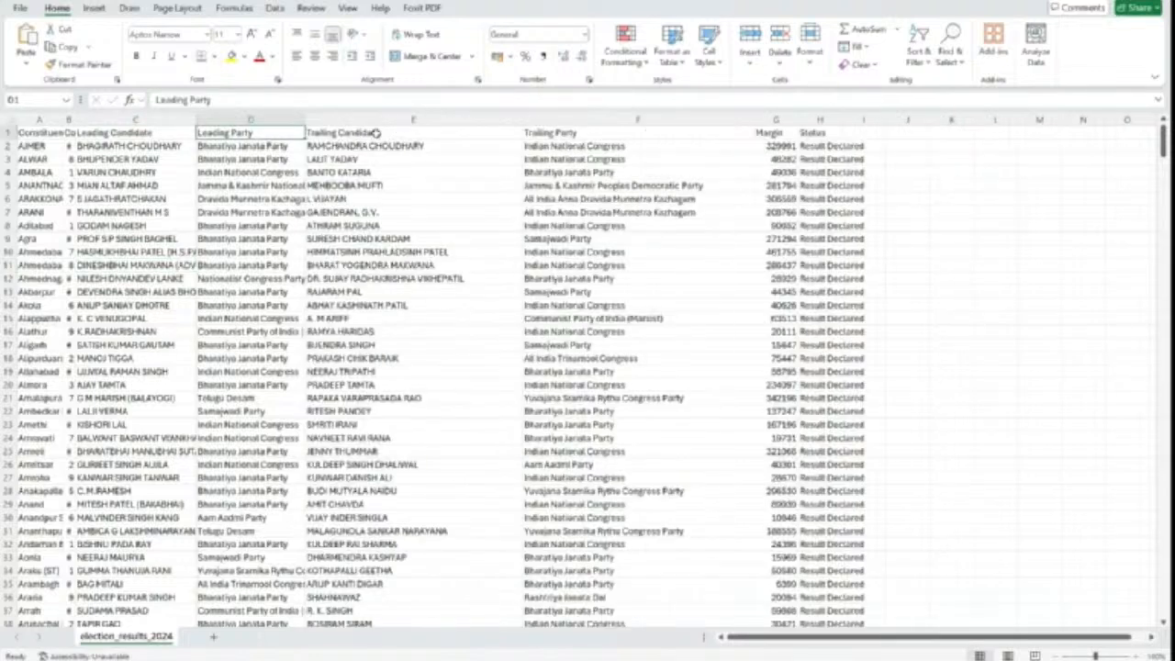
{"action": "left_click", "coordinate": [375, 133]}
{"action": "left_click_drag", "start_coordinate": [523, 121], "coordinate": [401, 120]}
{"action": "left_click", "coordinate": [472, 135]}
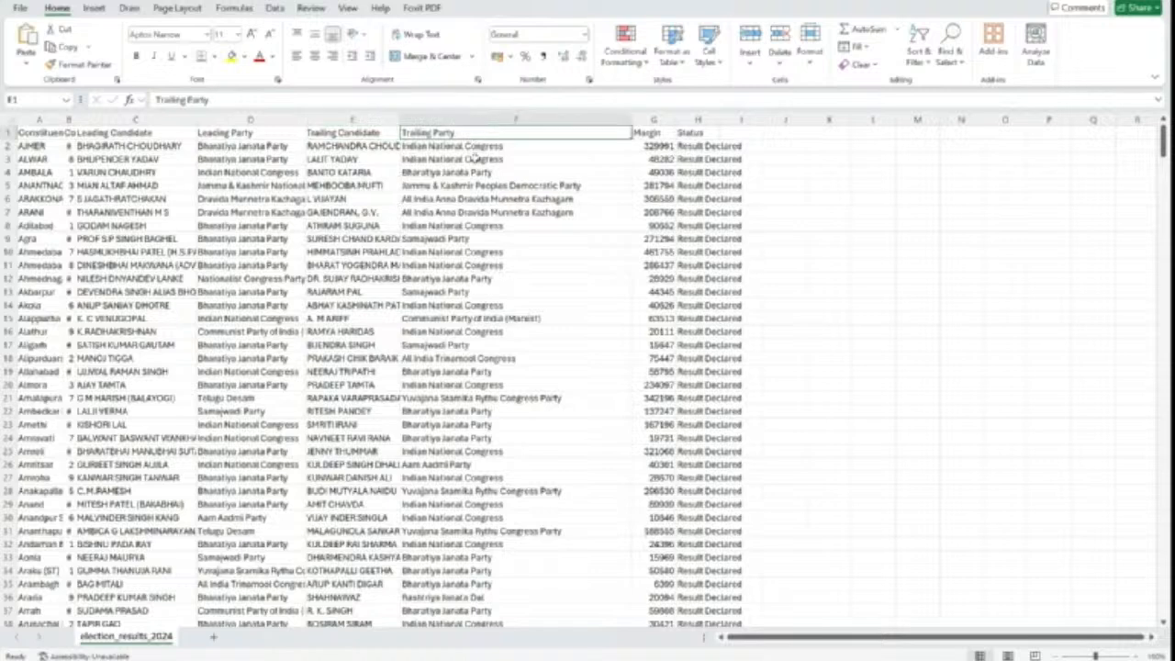
{"action": "left_click_drag", "start_coordinate": [631, 120], "coordinate": [464, 120]}
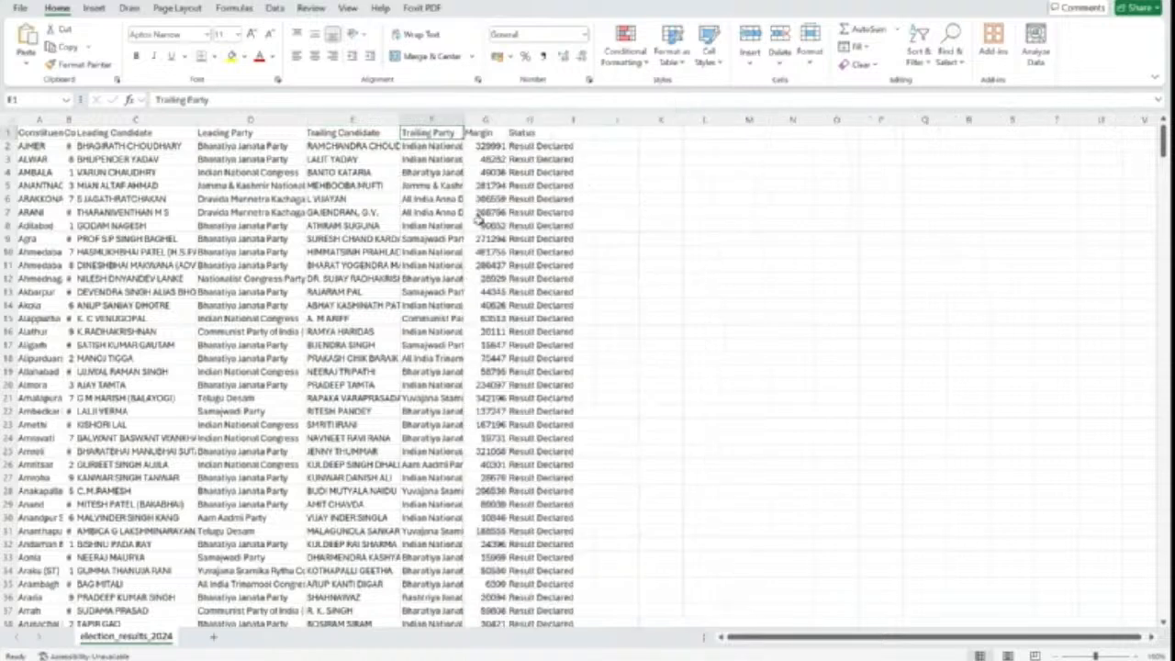
{"action": "left_click", "coordinate": [486, 147]}
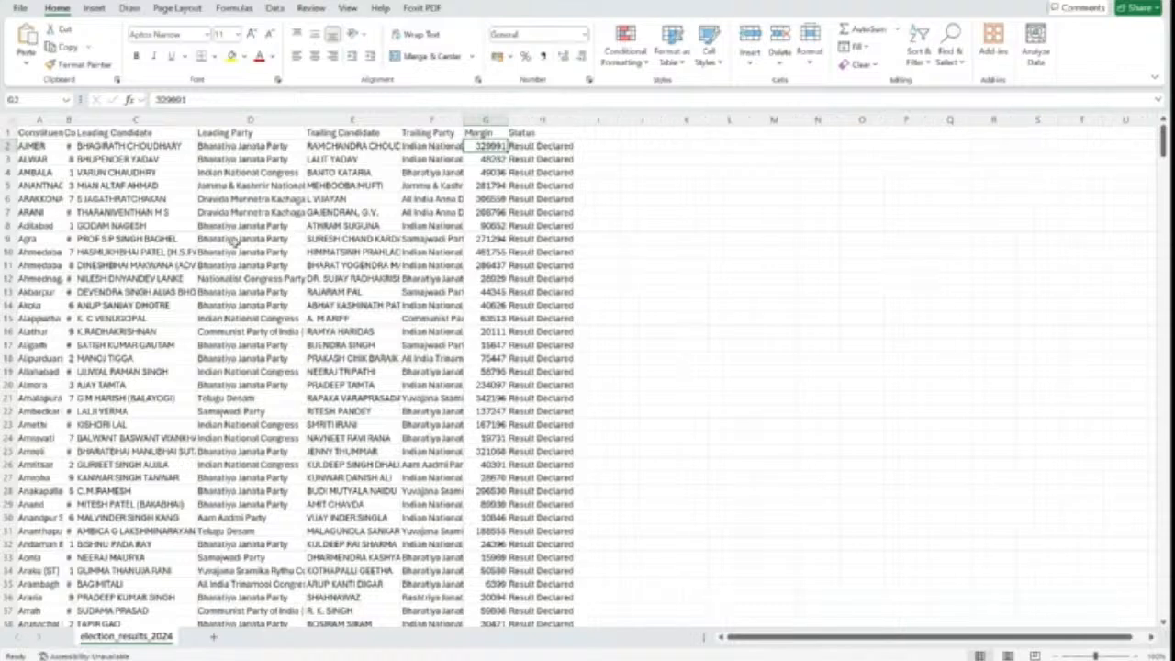
Step: Review the Leading Candidate and Leading Party cells down to row 49
{"action": "left_click_drag", "start_coordinate": [125, 145], "coordinate": [127, 319]}
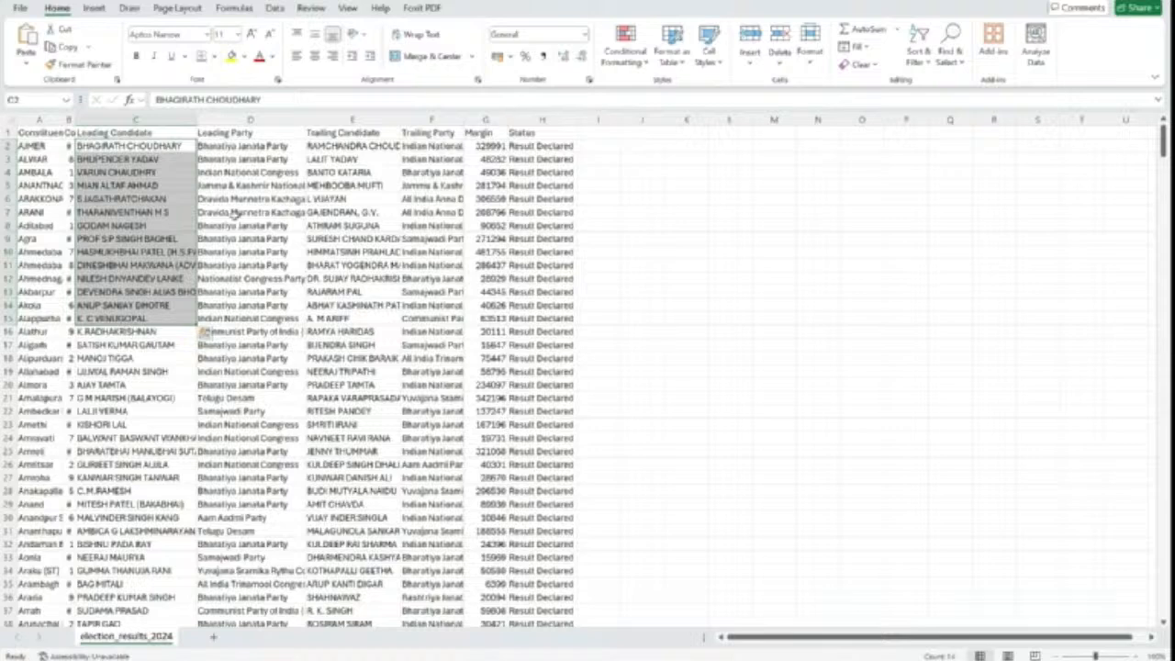
{"action": "left_click", "coordinate": [248, 159]}
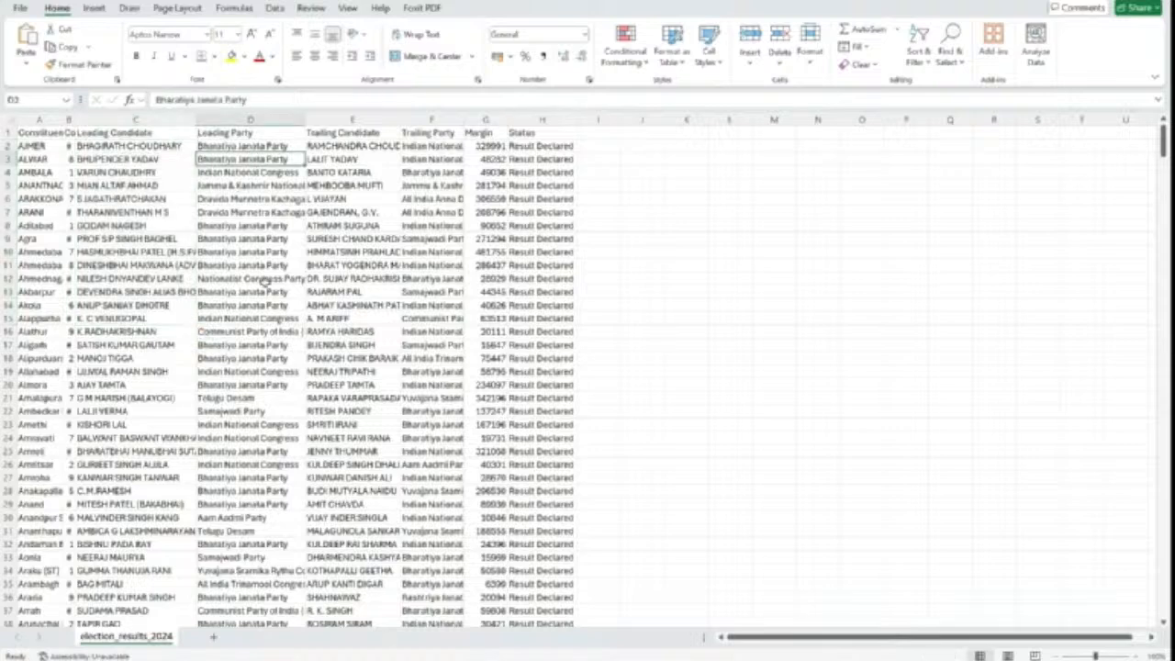
{"action": "scroll", "coordinate": [264, 284], "scroll_direction": "down", "scroll_amount": 8}
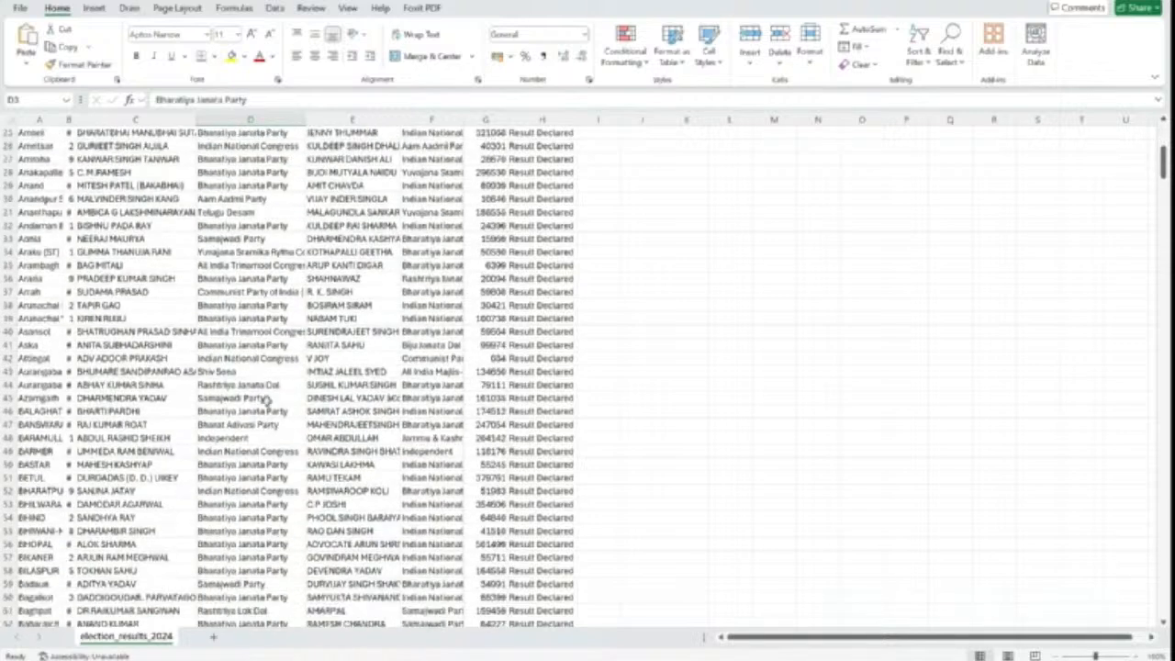
{"action": "left_click_drag", "start_coordinate": [253, 240], "coordinate": [276, 547]}
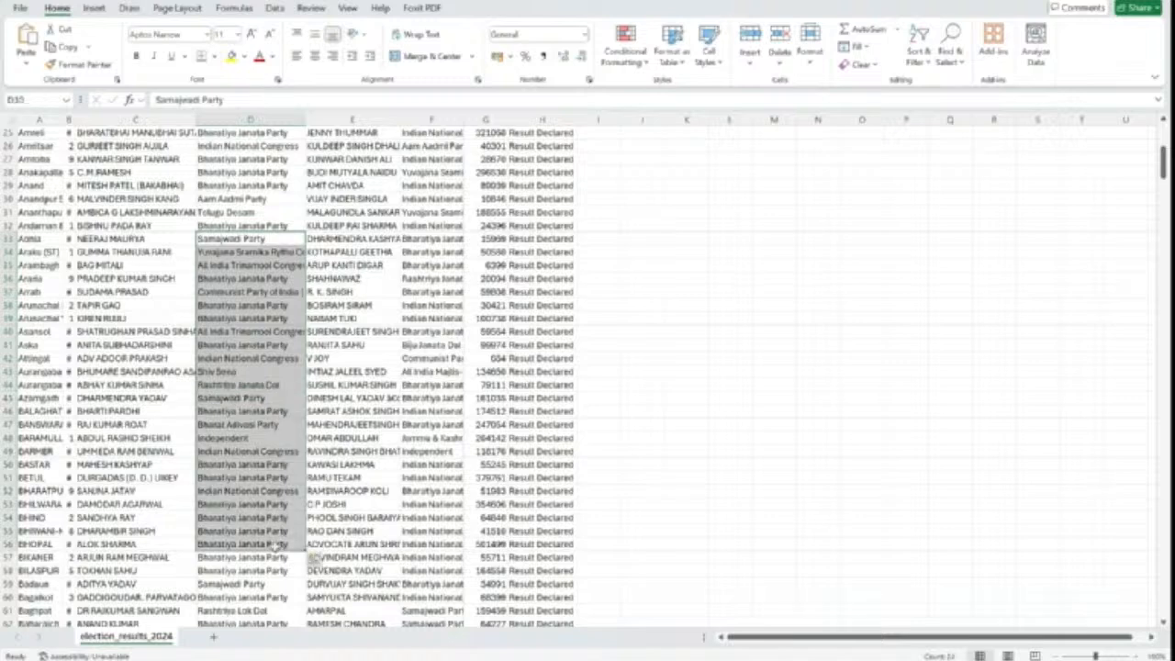
{"action": "left_click", "coordinate": [268, 453]}
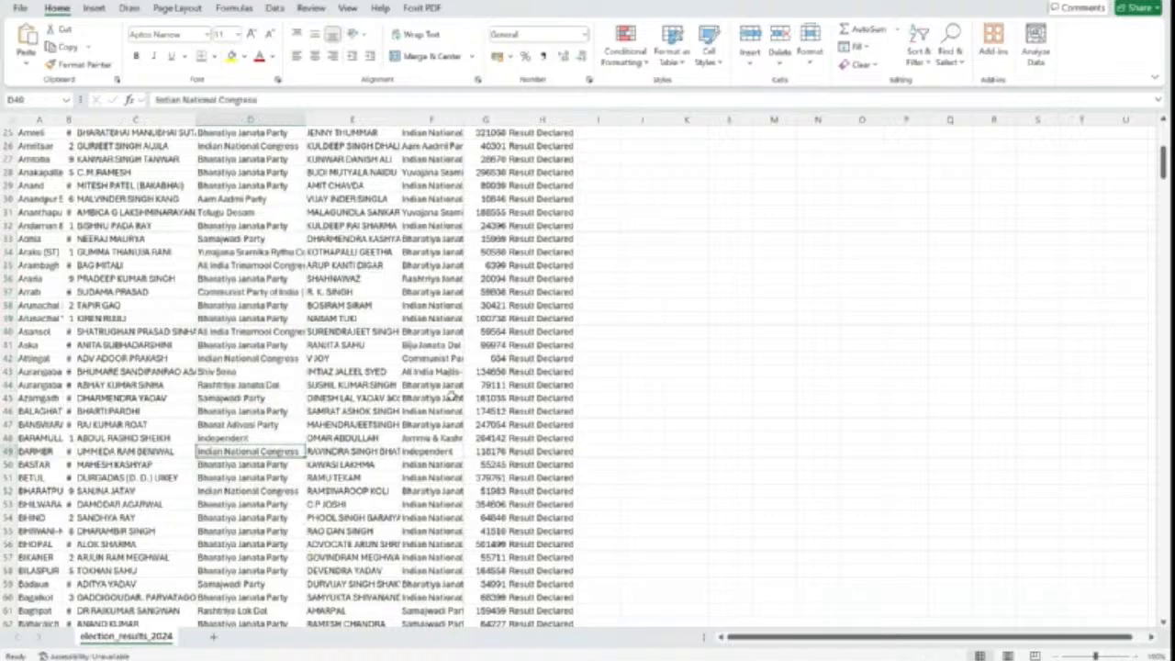
Step: Close the workbook without saving and switch to the SAP Analytics Cloud window
{"action": "left_click", "coordinate": [1153, 1]}
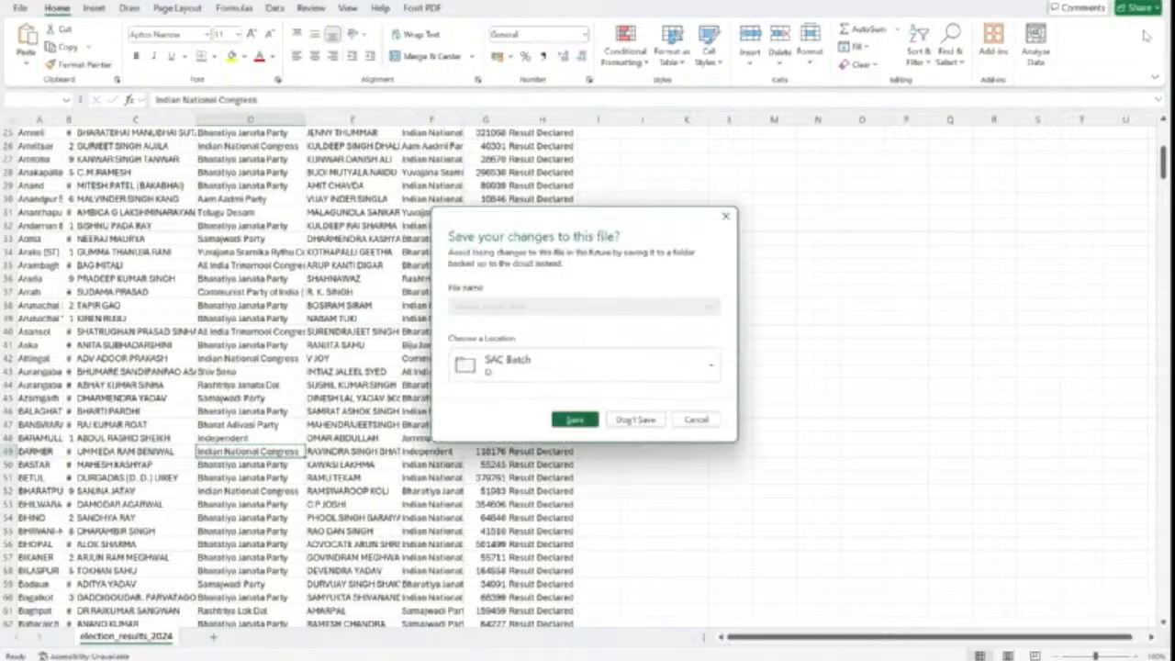
{"action": "left_click", "coordinate": [638, 420]}
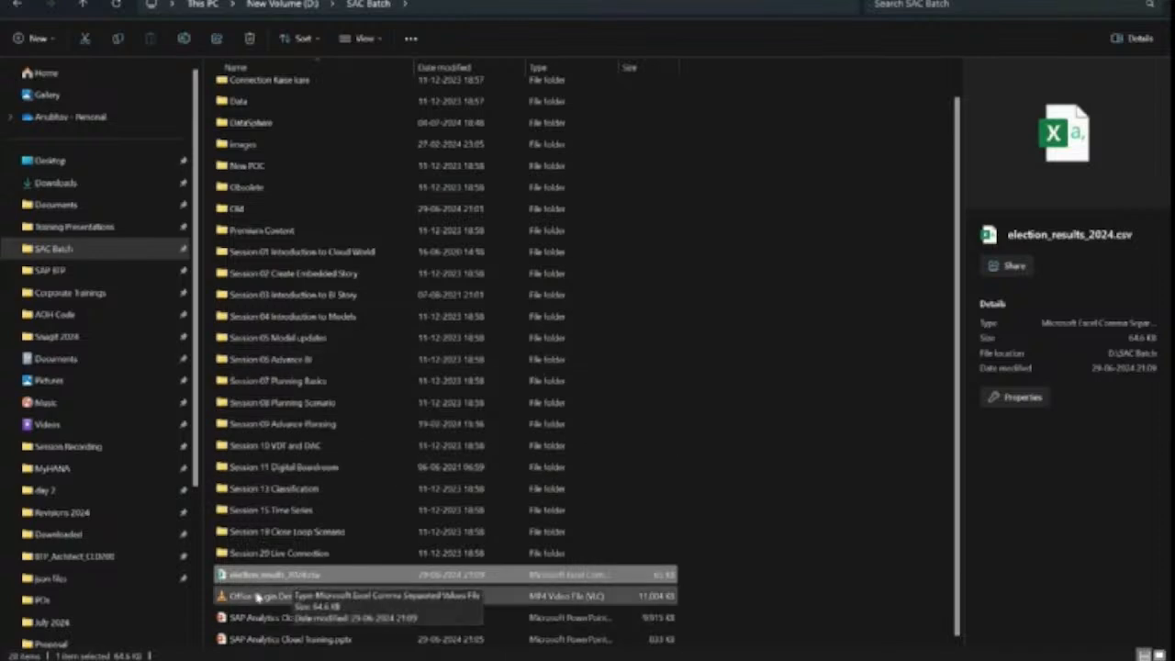
{"action": "mouse_move", "coordinate": [147, 660]}
{"action": "left_click", "coordinate": [223, 641]}
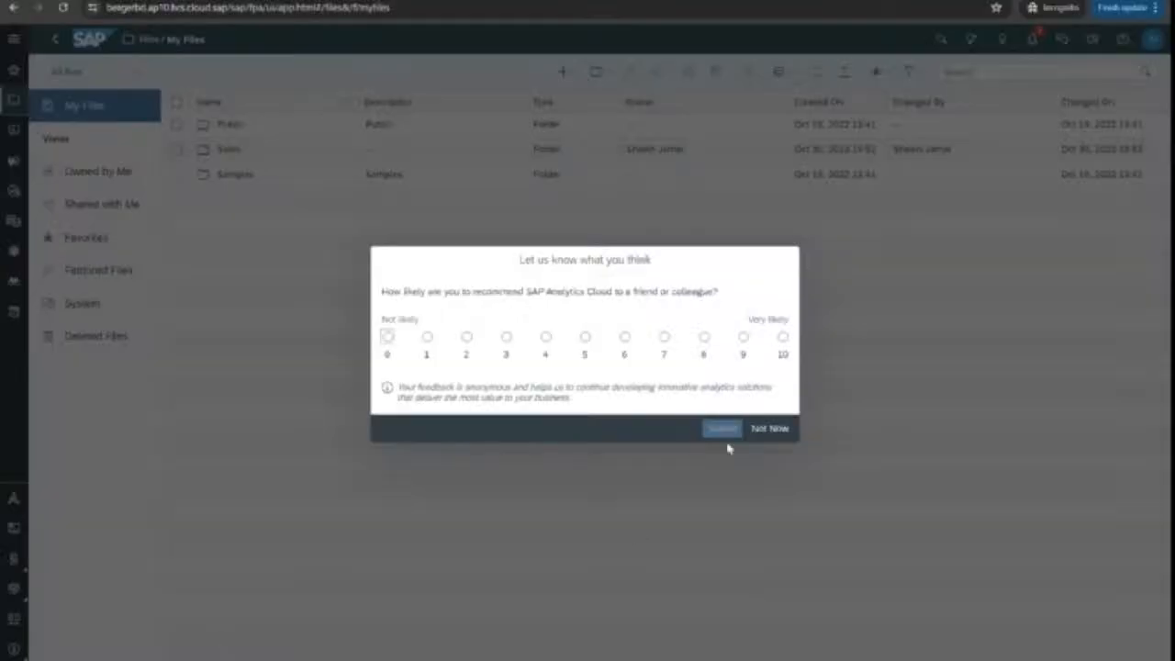
Step: Dismiss the feedback survey, expand the labelled side navigation, and visit Home before returning to My Files
{"action": "left_click", "coordinate": [770, 429]}
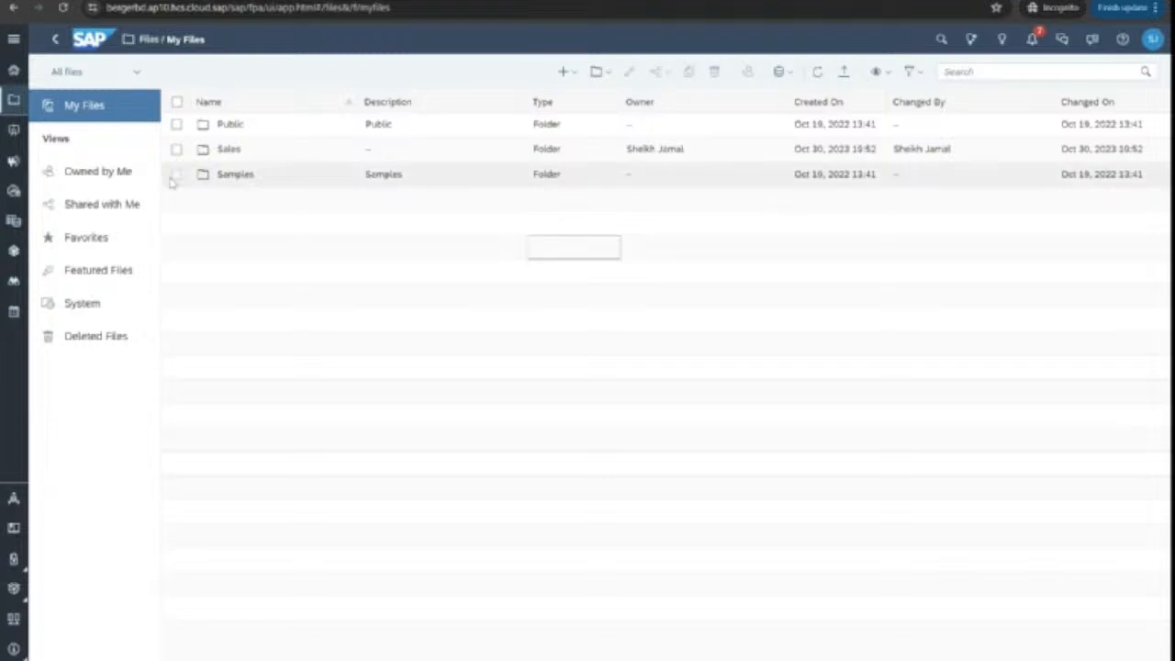
{"action": "left_click", "coordinate": [13, 38]}
{"action": "left_click", "coordinate": [14, 39]}
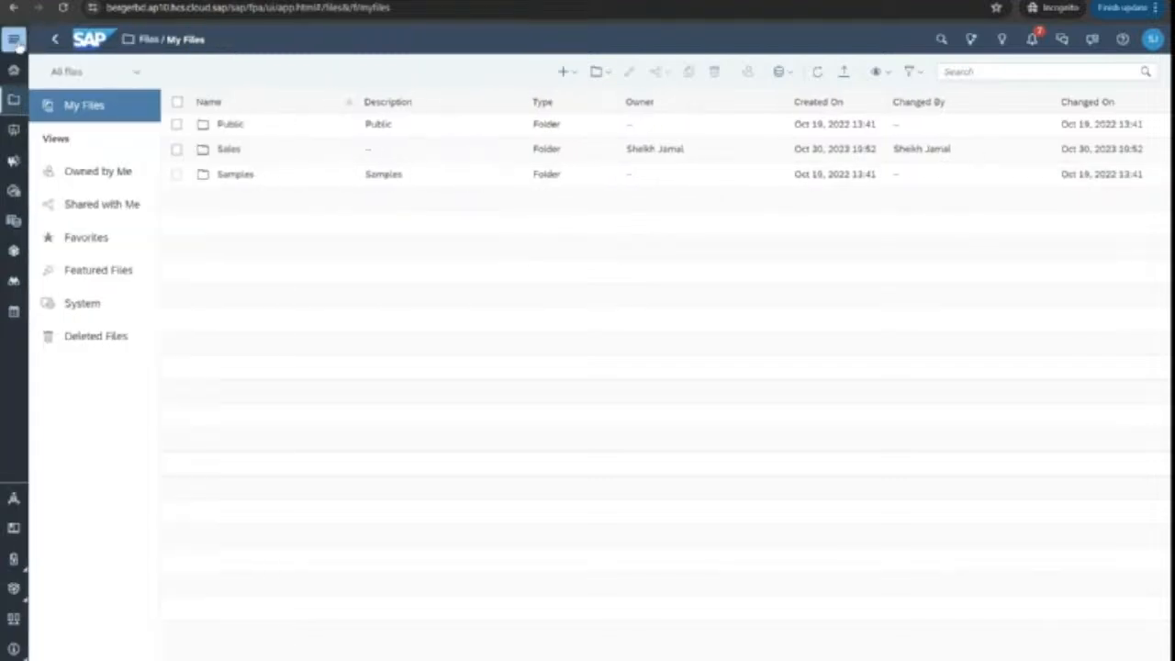
{"action": "left_click", "coordinate": [14, 39]}
{"action": "left_click", "coordinate": [14, 40]}
{"action": "left_click", "coordinate": [14, 39]}
{"action": "left_click", "coordinate": [14, 39]}
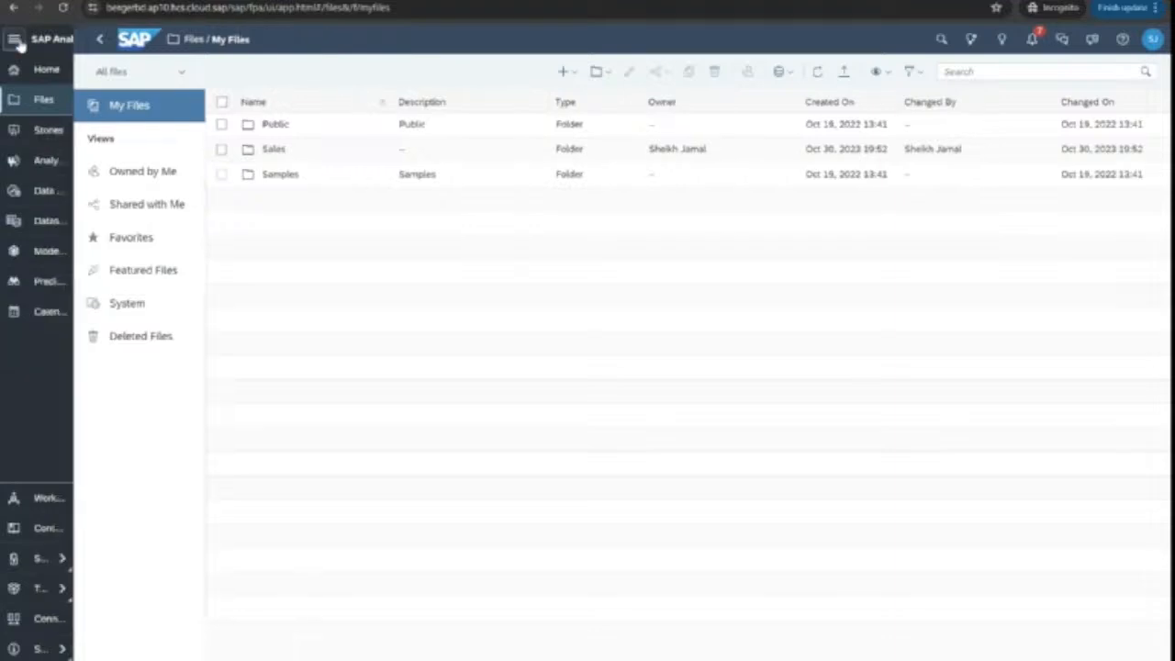
{"action": "left_click", "coordinate": [13, 39]}
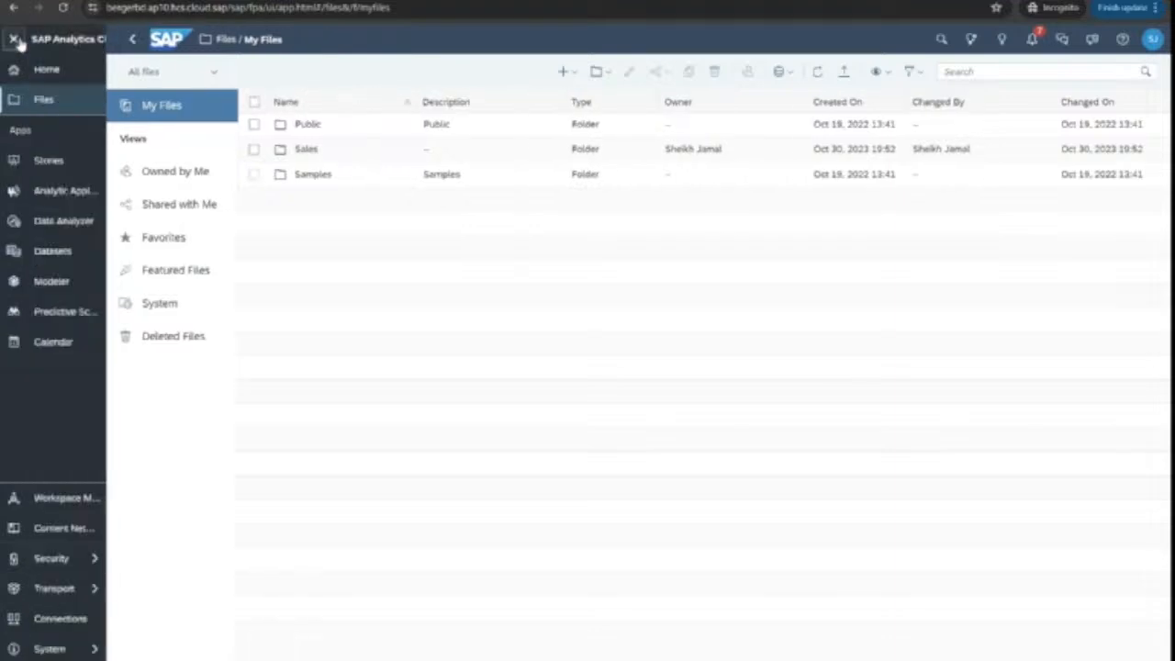
{"action": "left_click", "coordinate": [47, 70]}
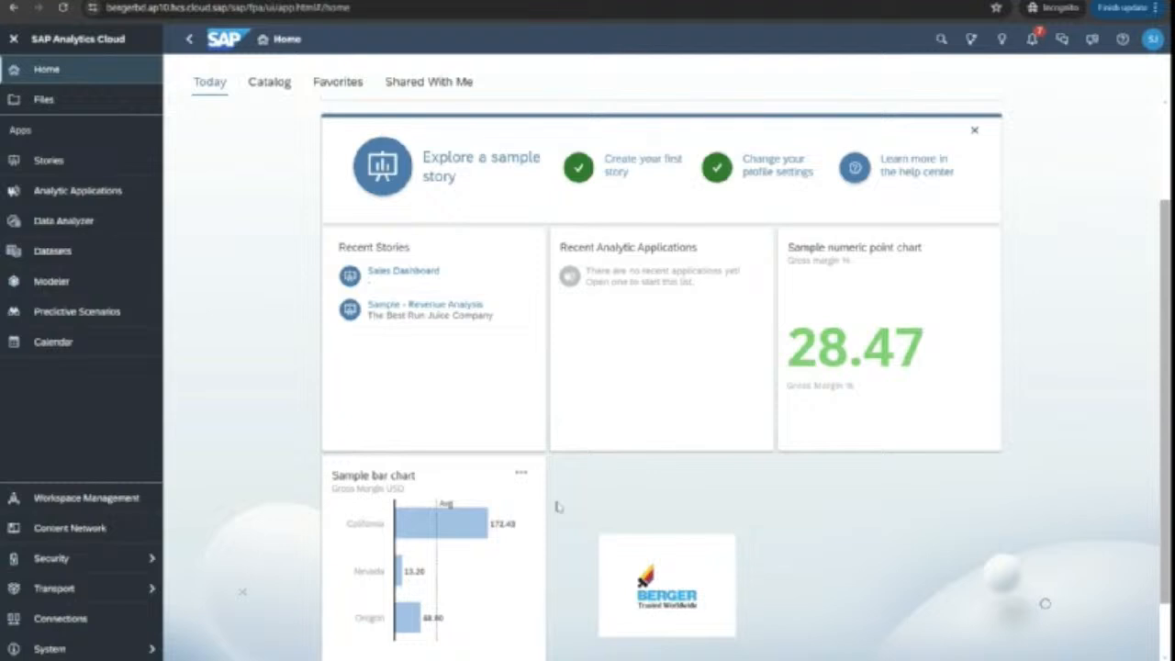
{"action": "left_click", "coordinate": [46, 99]}
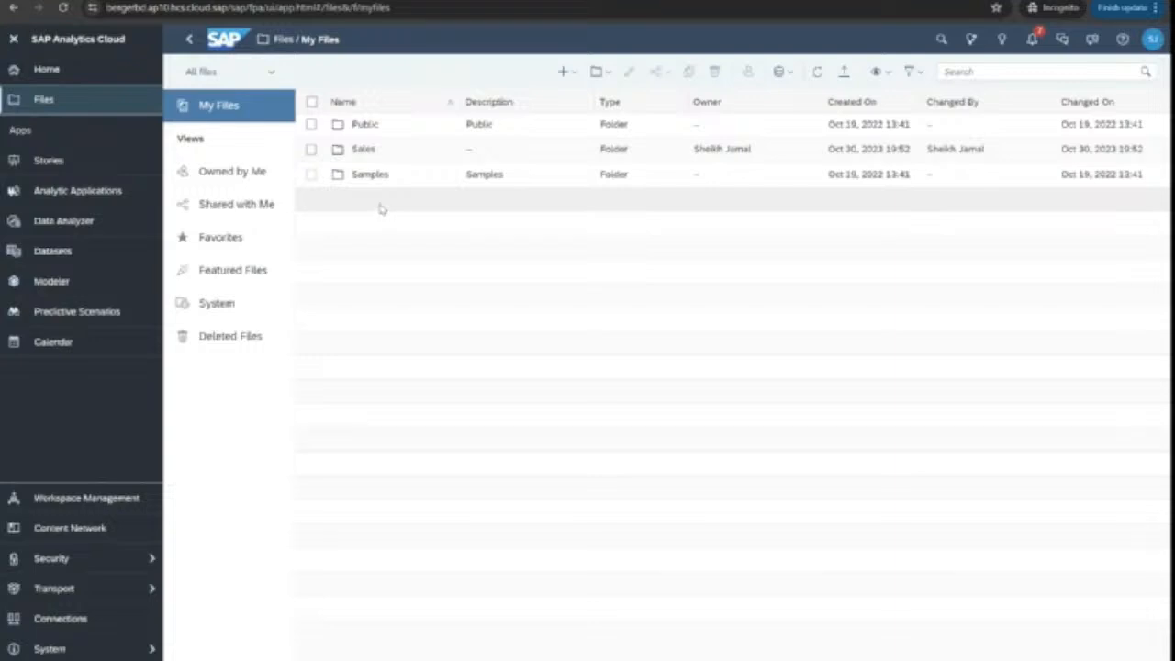
Step: Browse Stories, Analytic Applications, Data Analyzer, Datasets and Modeler, ending on Predictive Scenarios
{"action": "left_click", "coordinate": [79, 162]}
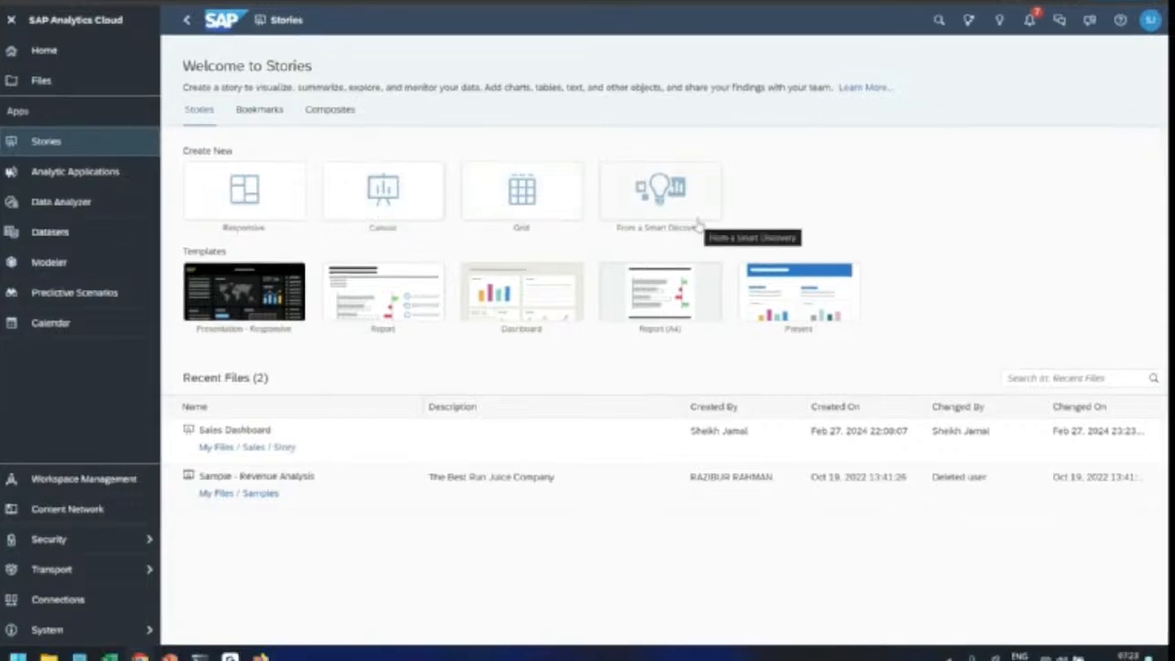
{"action": "left_click", "coordinate": [68, 178]}
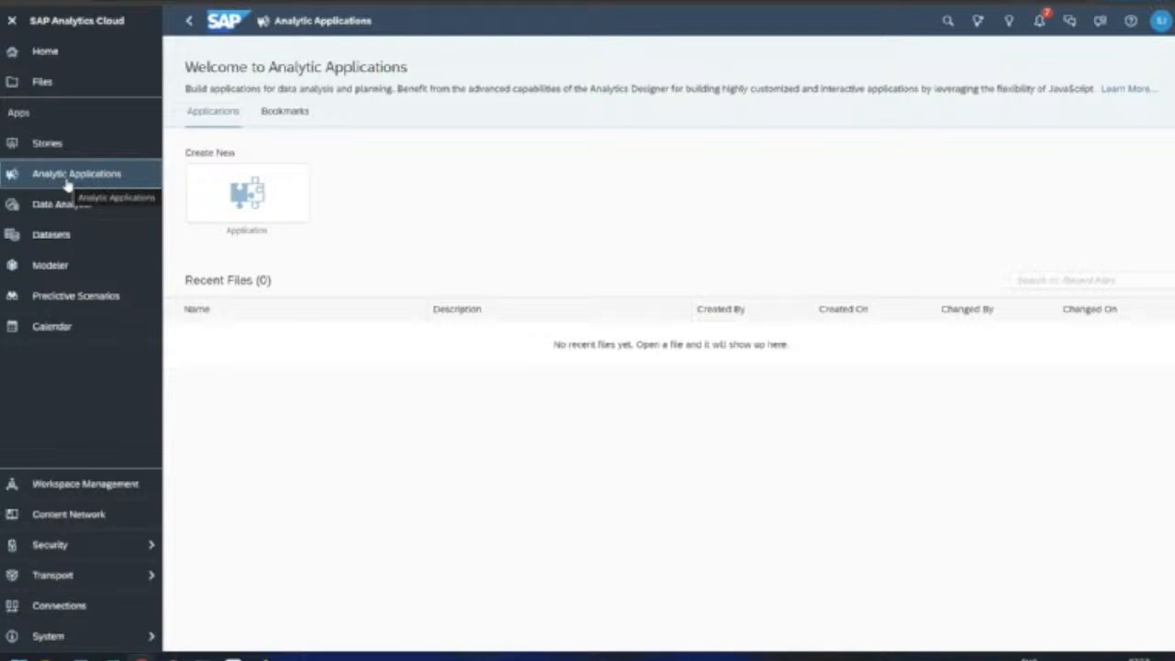
{"action": "left_click", "coordinate": [87, 209]}
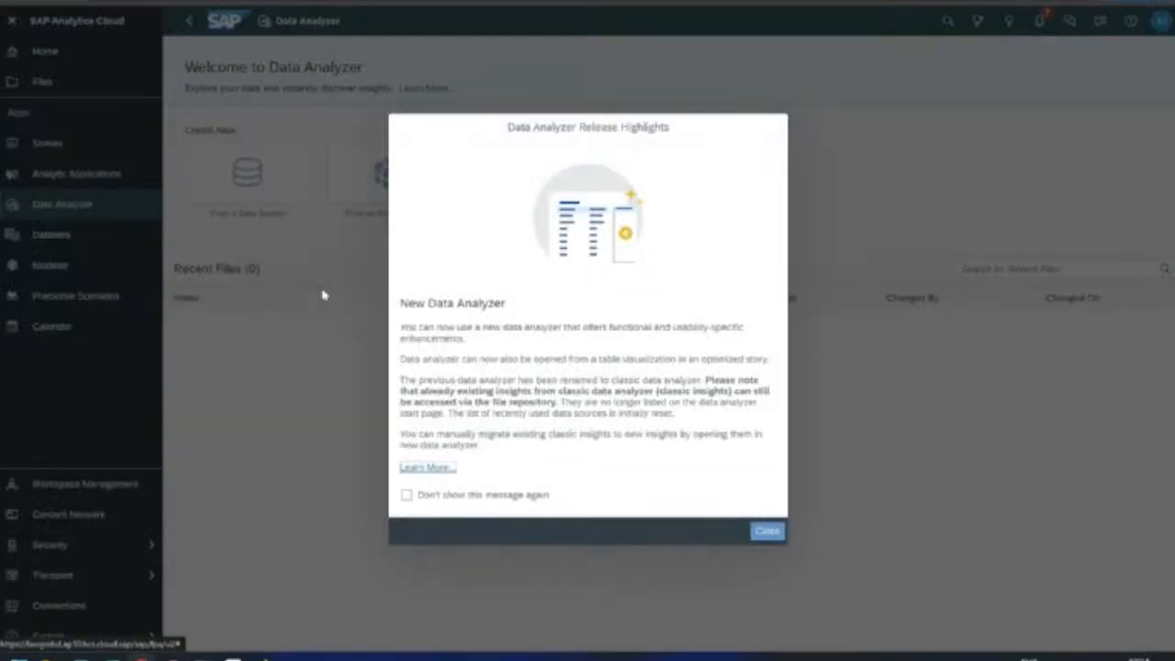
{"action": "left_click", "coordinate": [765, 531]}
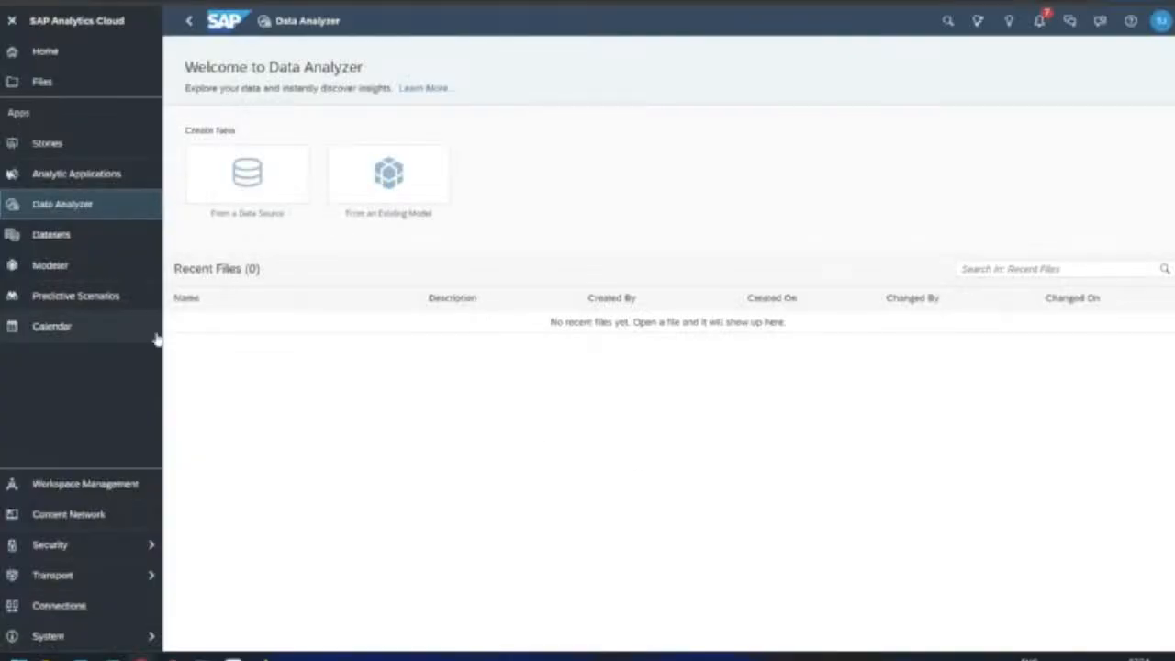
{"action": "left_click", "coordinate": [97, 241]}
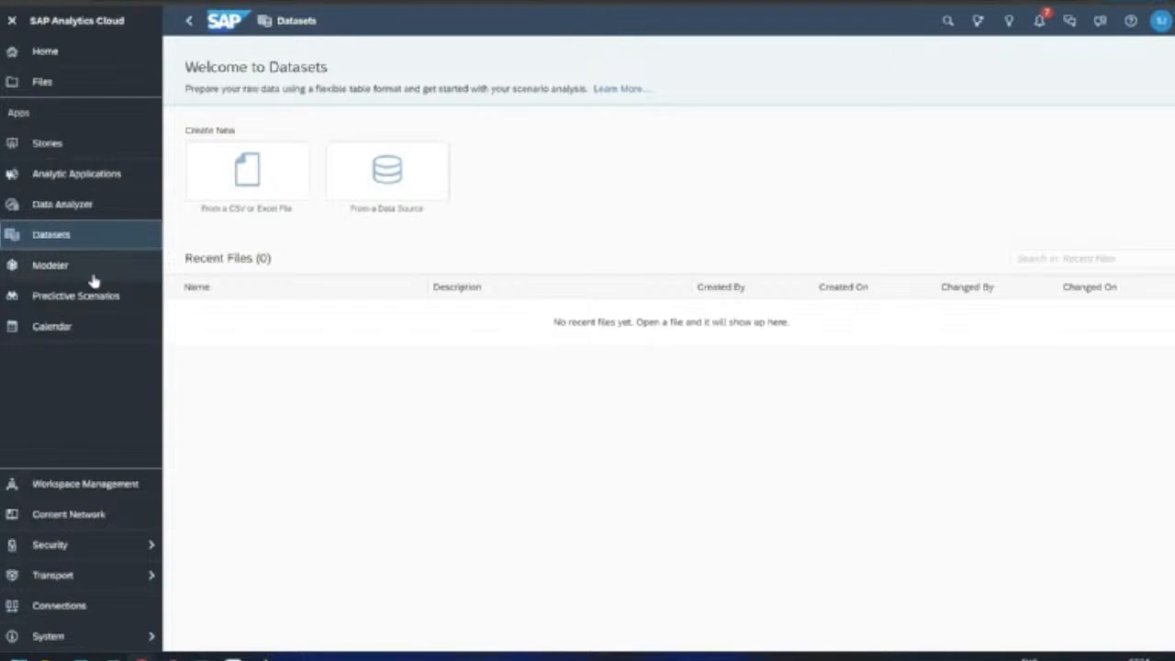
{"action": "left_click", "coordinate": [95, 275]}
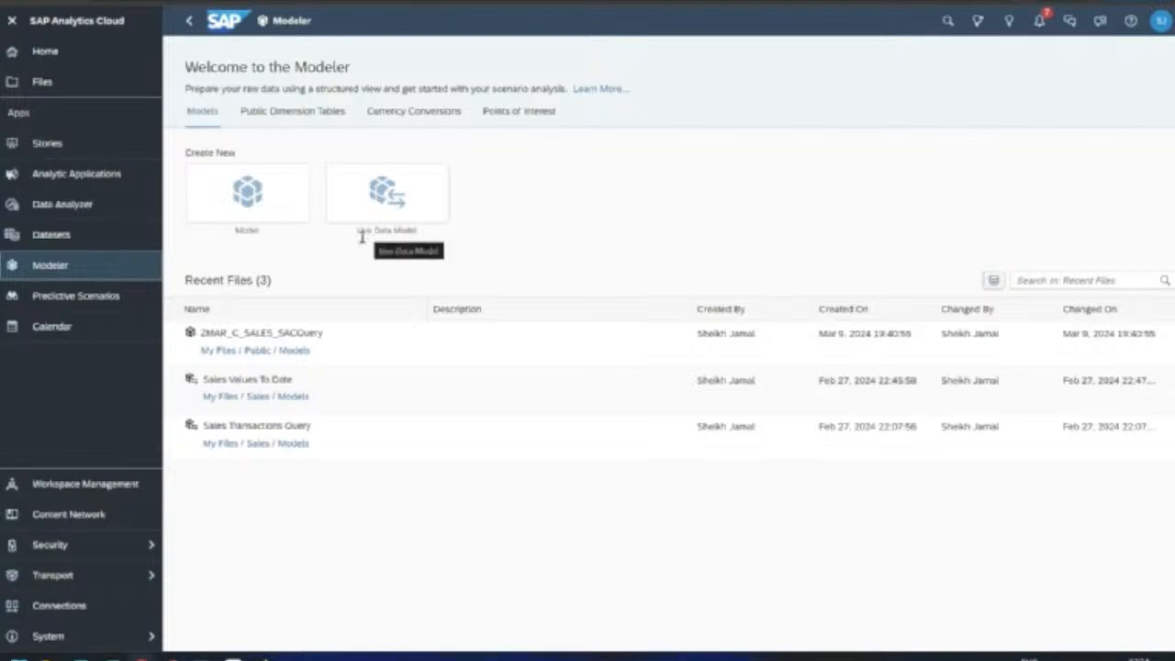
{"action": "left_click", "coordinate": [111, 309]}
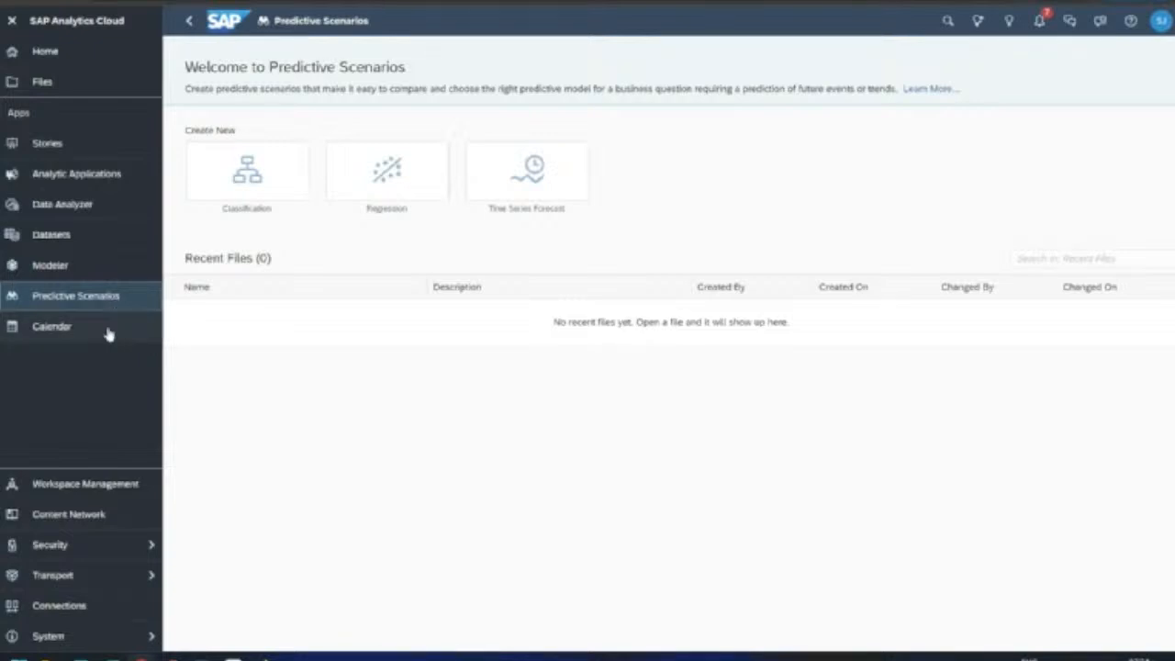
Step: Open Calendar with No Time Status Filter and dismiss the date overview introduction
{"action": "left_click", "coordinate": [108, 332]}
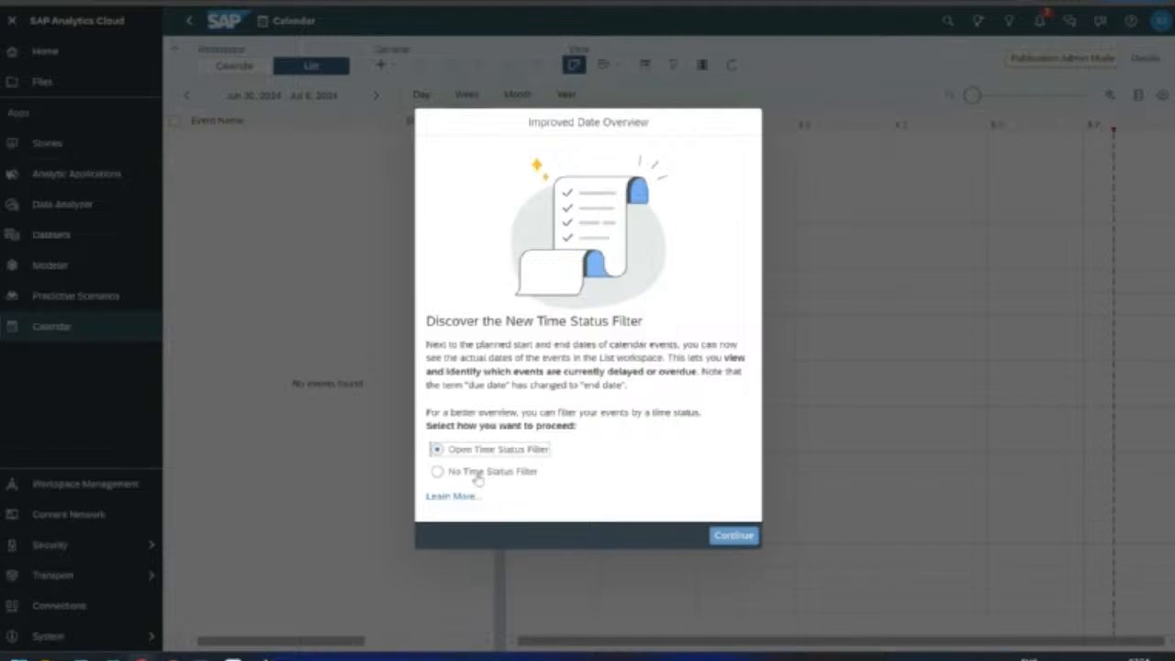
{"action": "left_click", "coordinate": [437, 471]}
{"action": "left_click", "coordinate": [735, 538]}
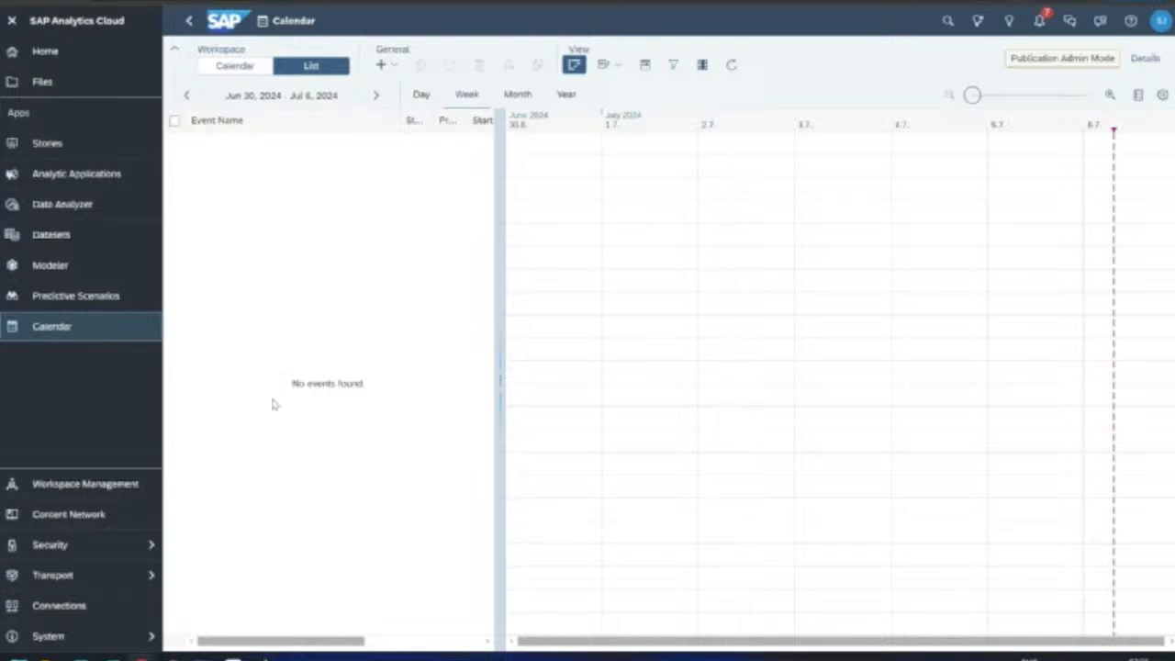
Step: Look at the Stories area, then return to the Home dashboard and scroll through it
{"action": "left_click", "coordinate": [97, 151]}
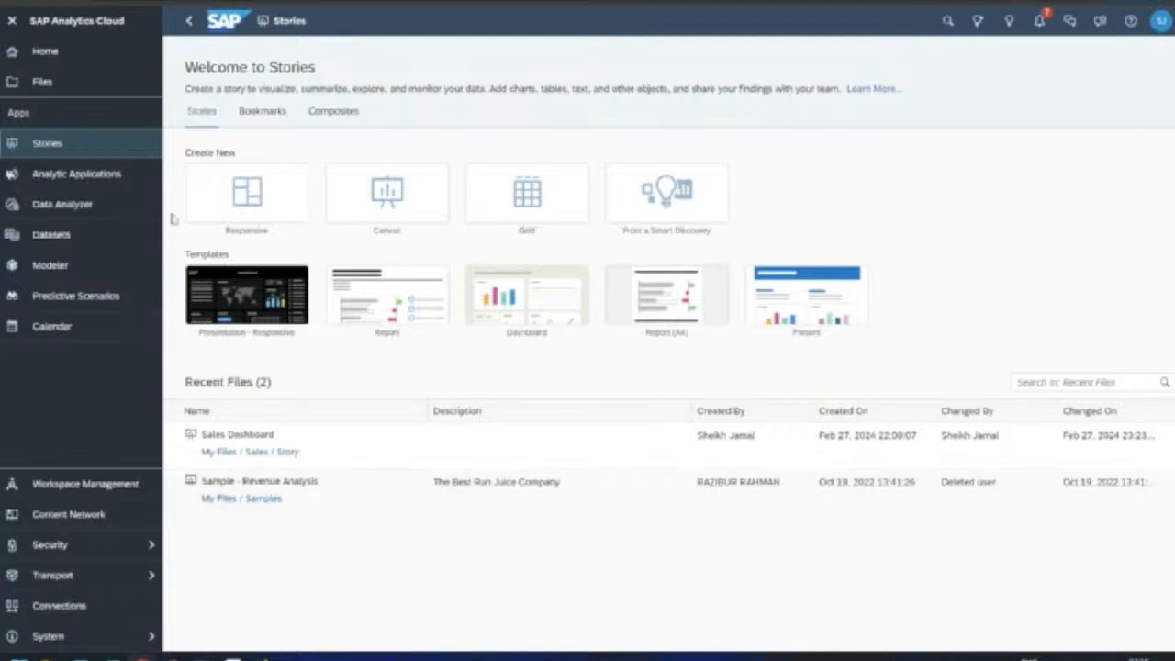
{"action": "left_click", "coordinate": [78, 52]}
{"action": "scroll", "coordinate": [407, 267], "scroll_direction": "down", "scroll_amount": 1}
{"action": "scroll", "coordinate": [406, 267], "scroll_direction": "up", "scroll_amount": 1}
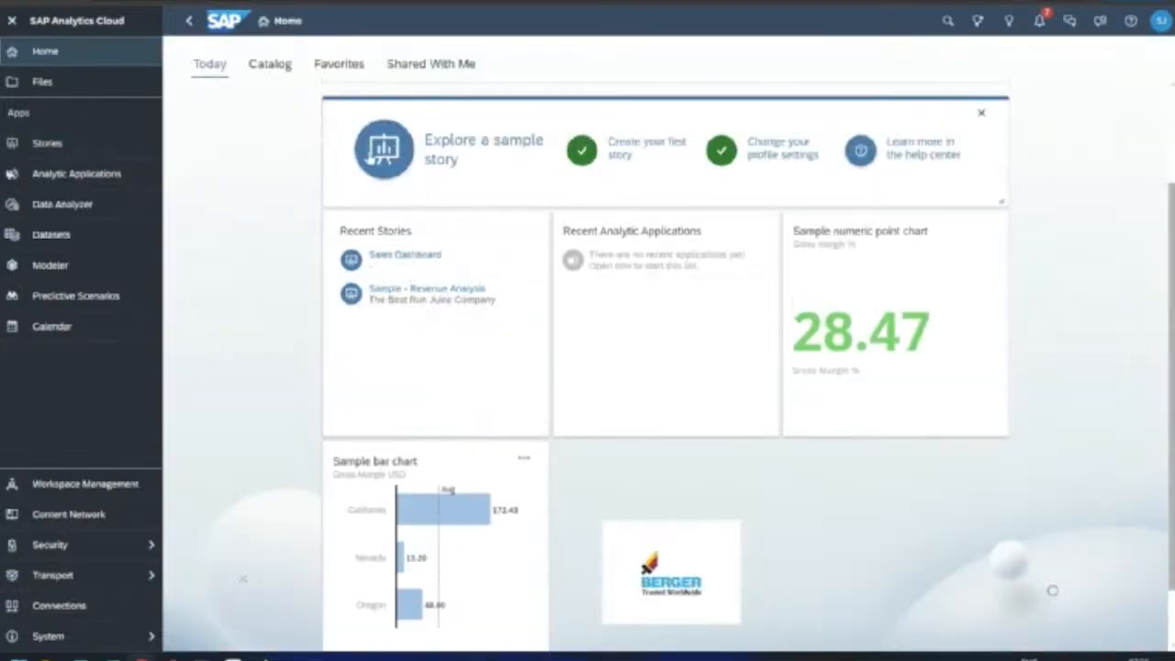
{"action": "scroll", "coordinate": [320, 211], "scroll_direction": "up", "scroll_amount": 2}
{"action": "scroll", "coordinate": [320, 216], "scroll_direction": "down", "scroll_amount": 2}
Step: Drag election_results_2024.csv from the SAC Batch folder, sorted by date modified, onto Prepare Datasets
{"action": "mouse_move", "coordinate": [46, 657]}
{"action": "left_click", "coordinate": [72, 586]}
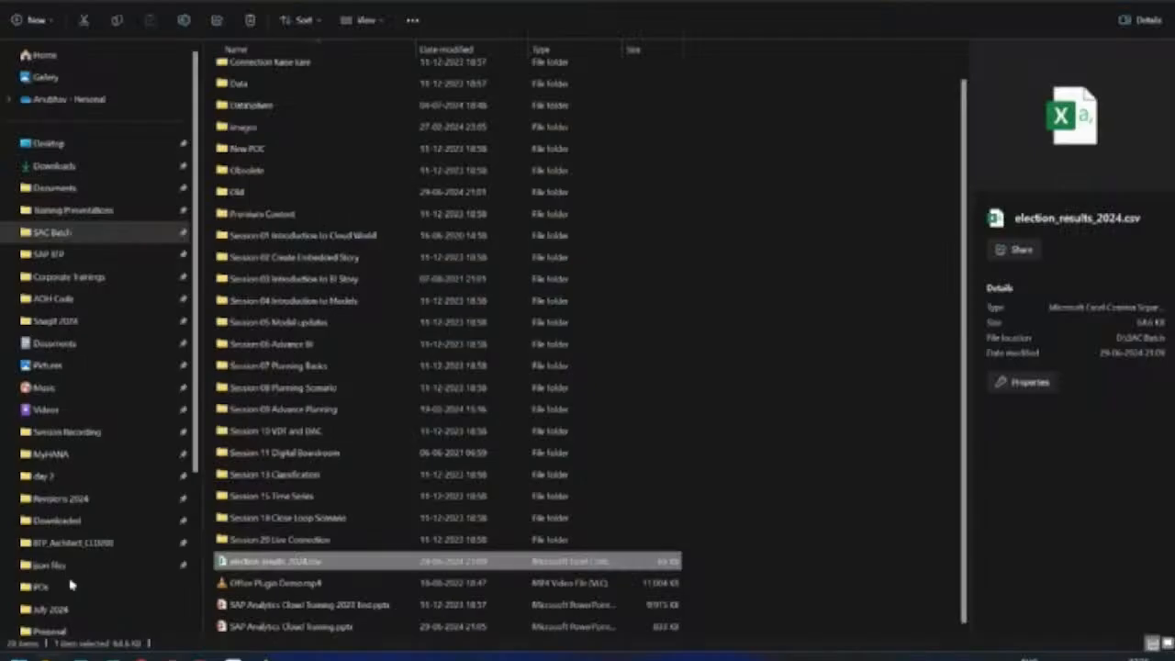
{"action": "left_click_drag", "start_coordinate": [232, 2], "coordinate": [885, 2]}
{"action": "left_click_drag", "start_coordinate": [904, 590], "coordinate": [854, 588]}
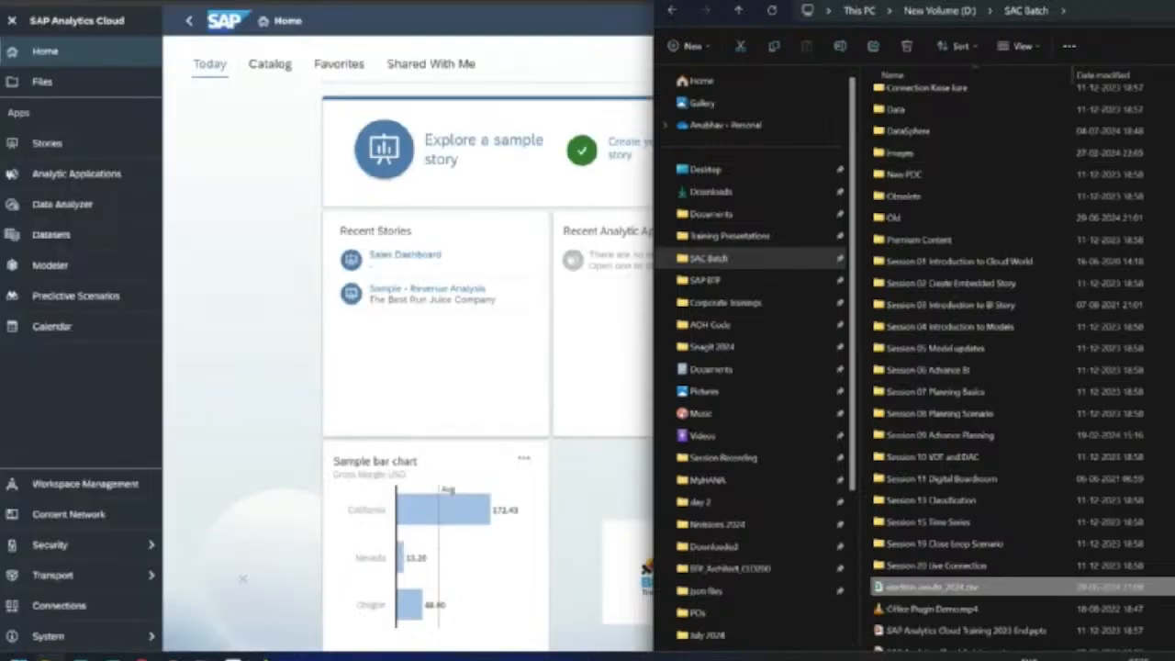
{"action": "left_click_drag", "start_coordinate": [854, 4], "coordinate": [566, 266]}
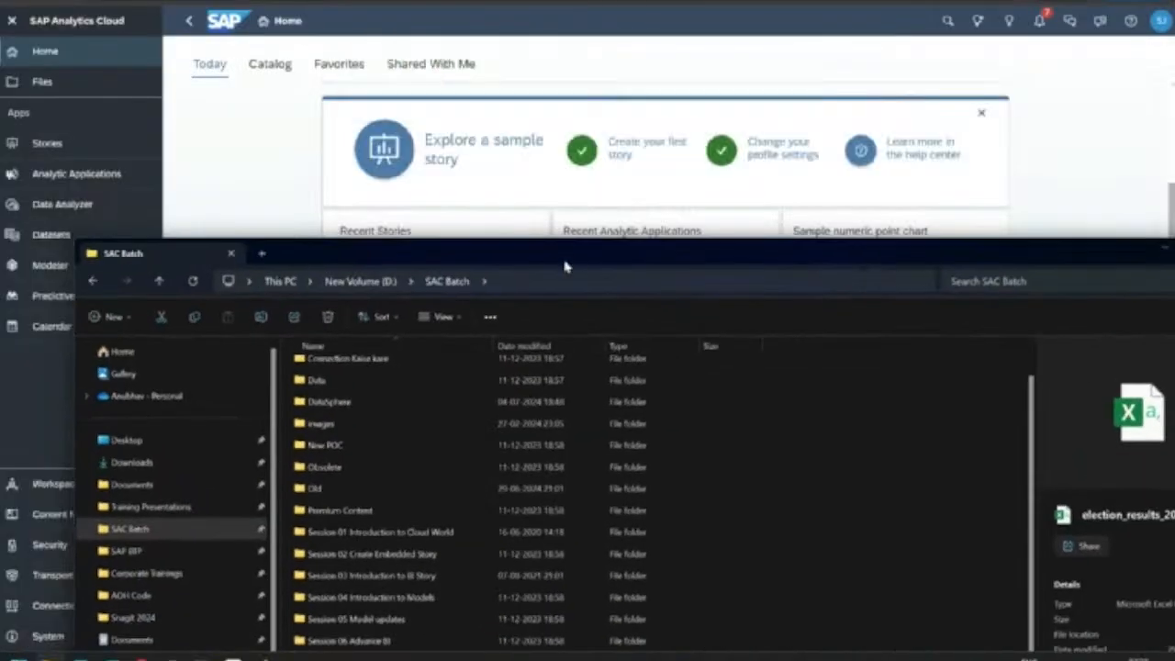
{"action": "left_click", "coordinate": [525, 346]}
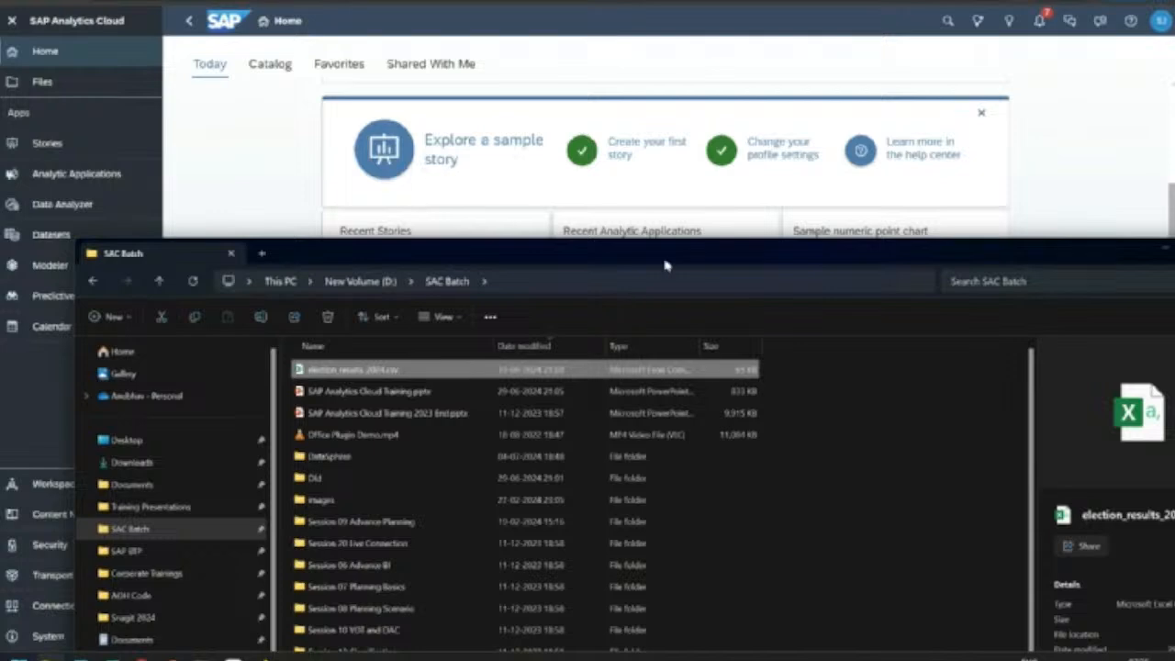
{"action": "left_click_drag", "start_coordinate": [667, 266], "coordinate": [680, 487]}
{"action": "left_click_drag", "start_coordinate": [455, 593], "coordinate": [720, 384]}
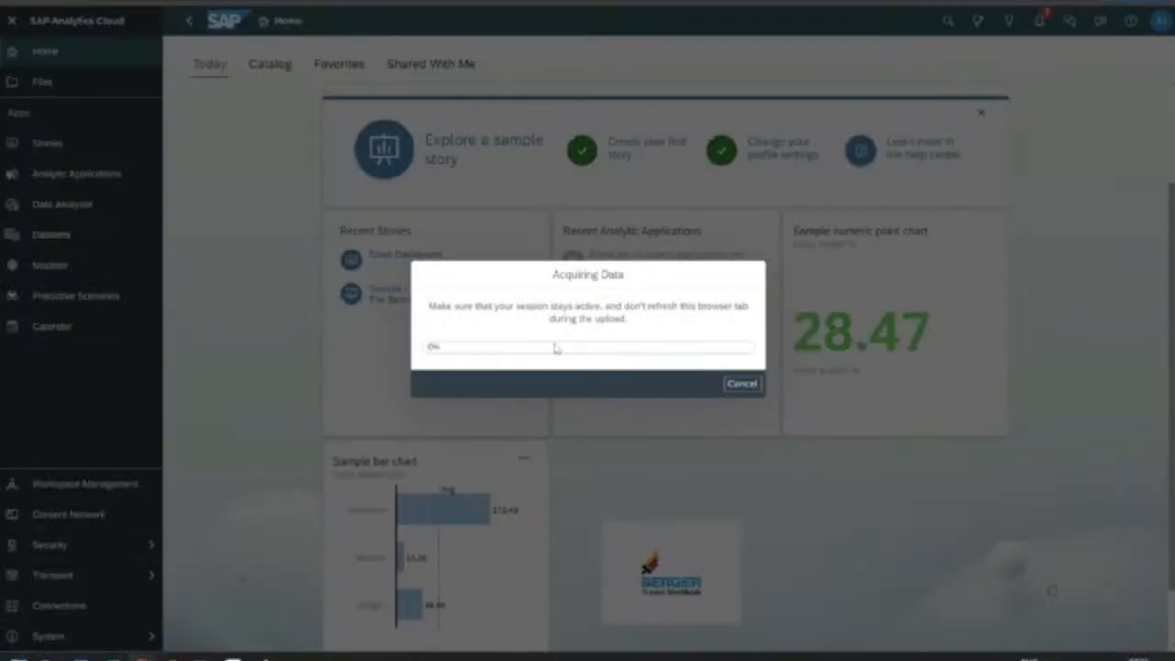
Step: Return to the browser while election_results_2024.csv uploads into data preparation
{"action": "key", "text": "alt+Tab"}
{"action": "left_click", "coordinate": [1004, 585]}
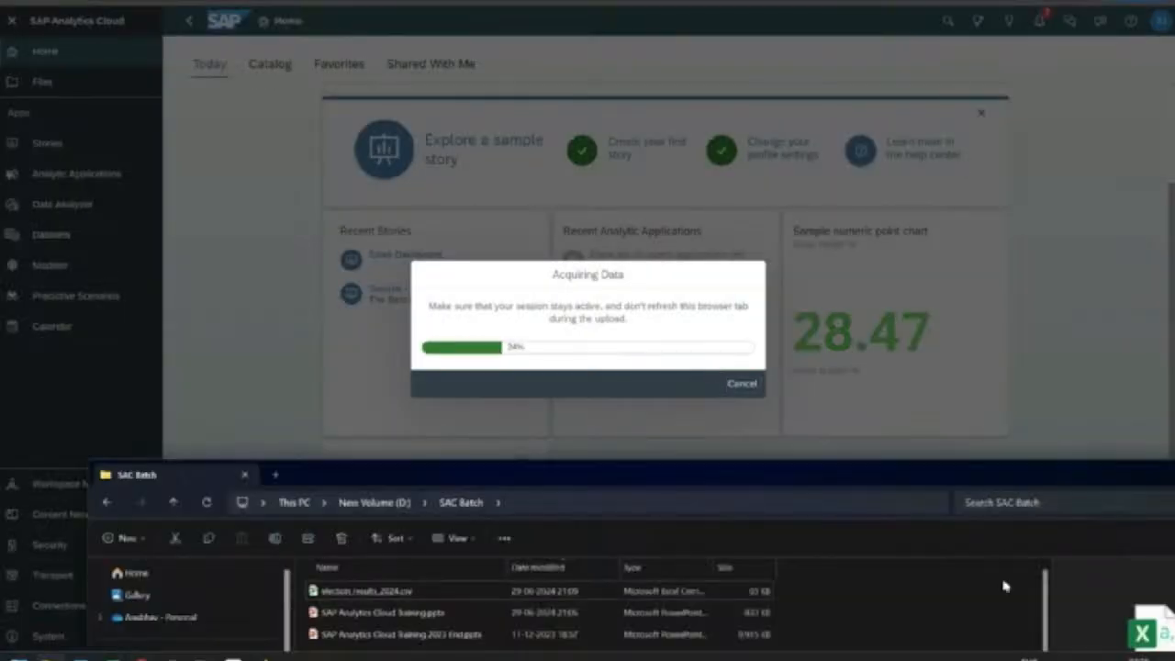
{"action": "key", "text": "alt+Tab"}
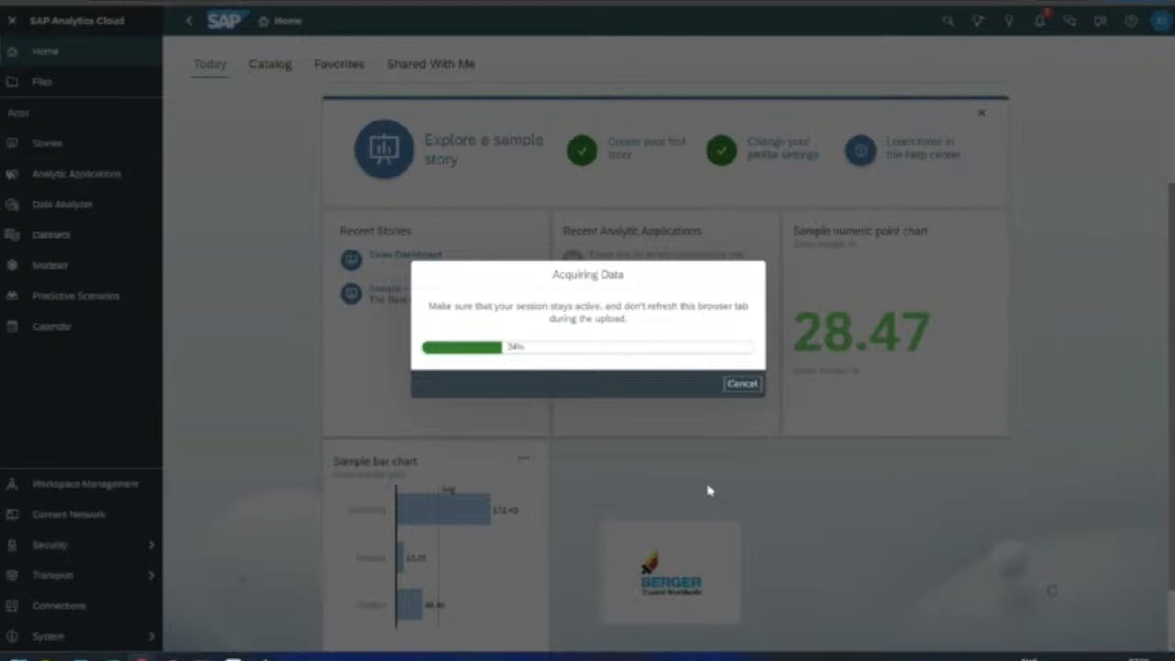
{"action": "left_click_drag", "start_coordinate": [550, 271], "coordinate": [628, 274]}
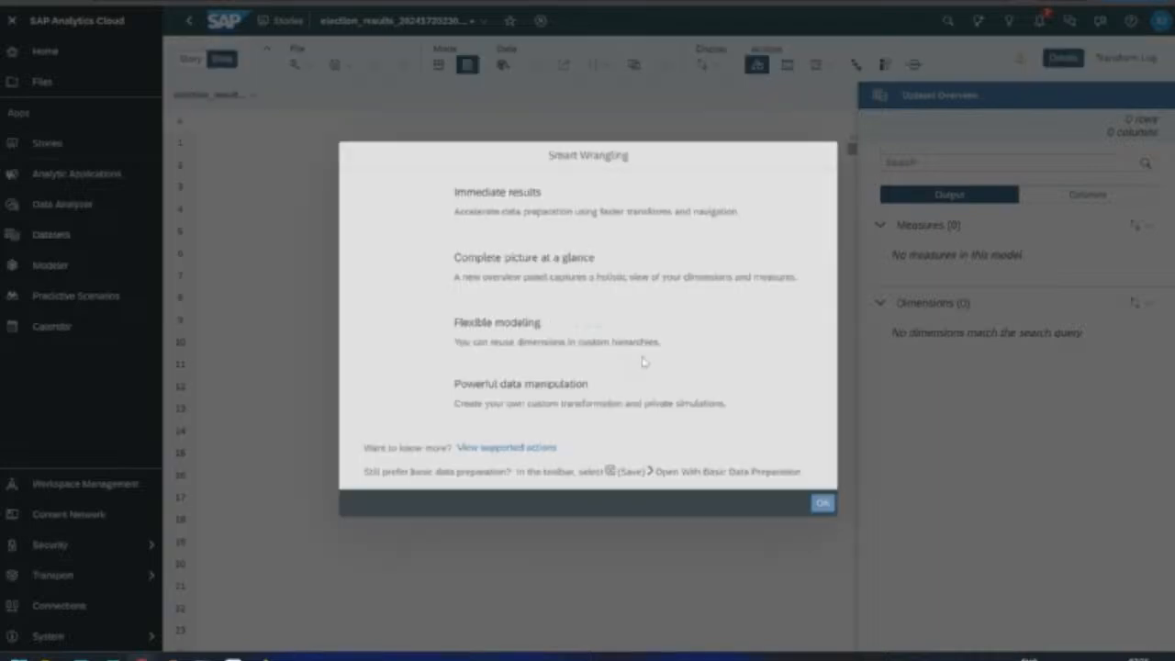
Step: Dismiss Smart Wrangling, collapse the sidebar, and open the Margin column's '1 issues' details
{"action": "left_click", "coordinate": [822, 505]}
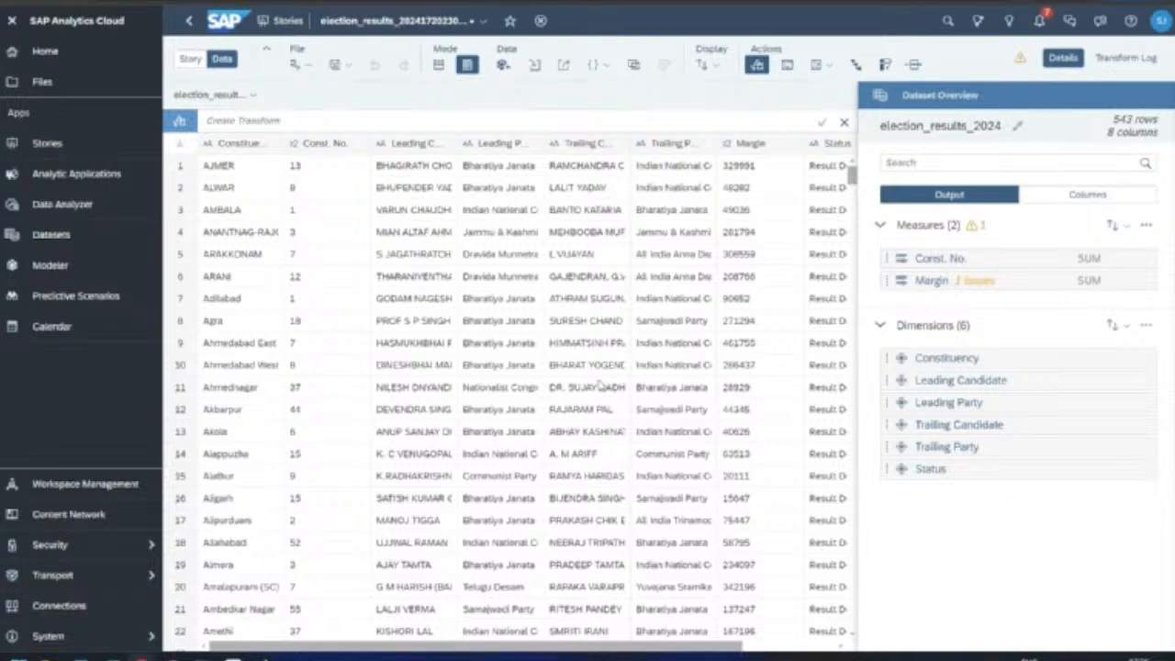
{"action": "left_click", "coordinate": [12, 20]}
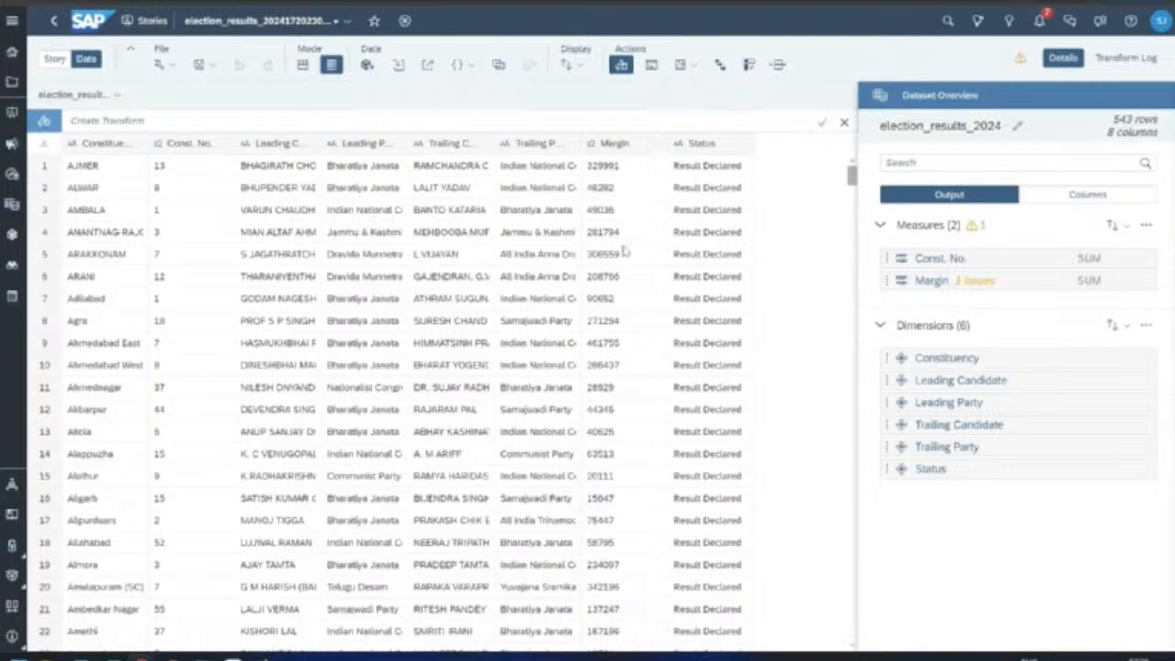
{"action": "left_click", "coordinate": [975, 281]}
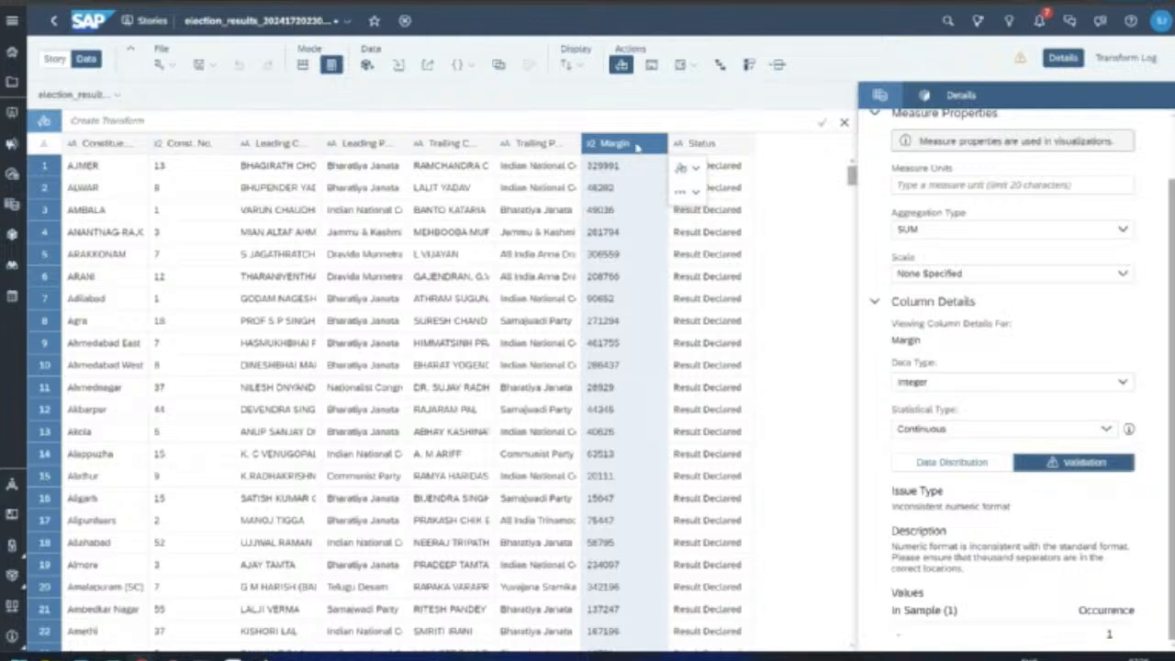
Step: Replace the invalid '-' entry in Margin with 0 and return to the dataset overview
{"action": "left_click", "coordinate": [608, 167]}
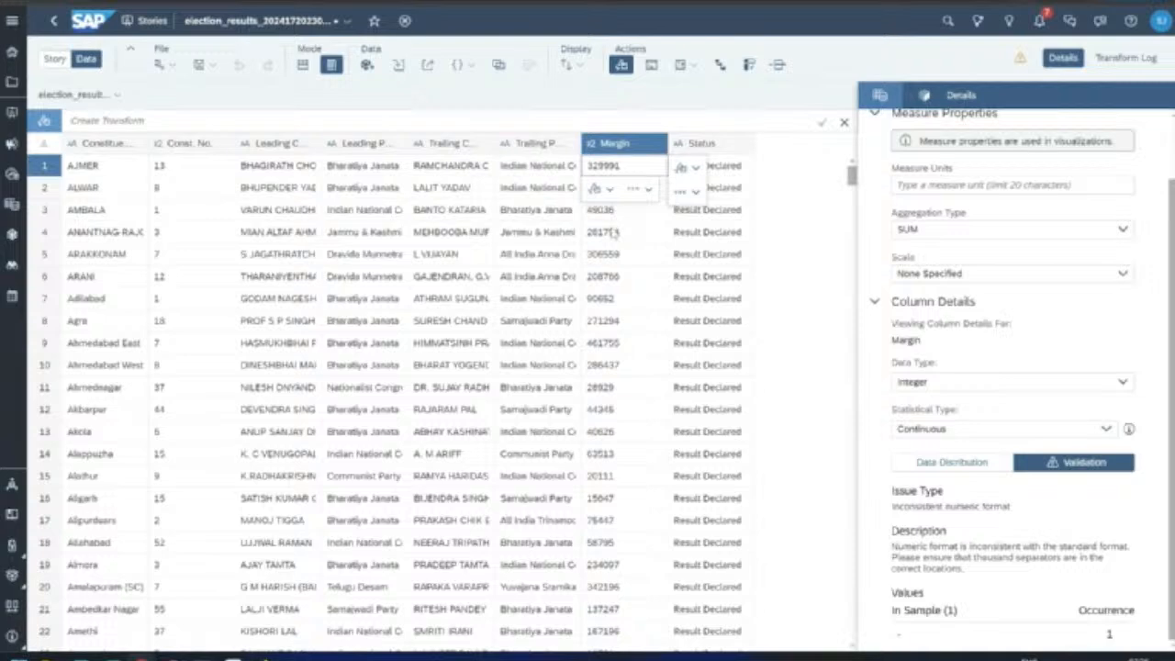
{"action": "left_click", "coordinate": [942, 636]}
{"action": "left_click", "coordinate": [925, 590]}
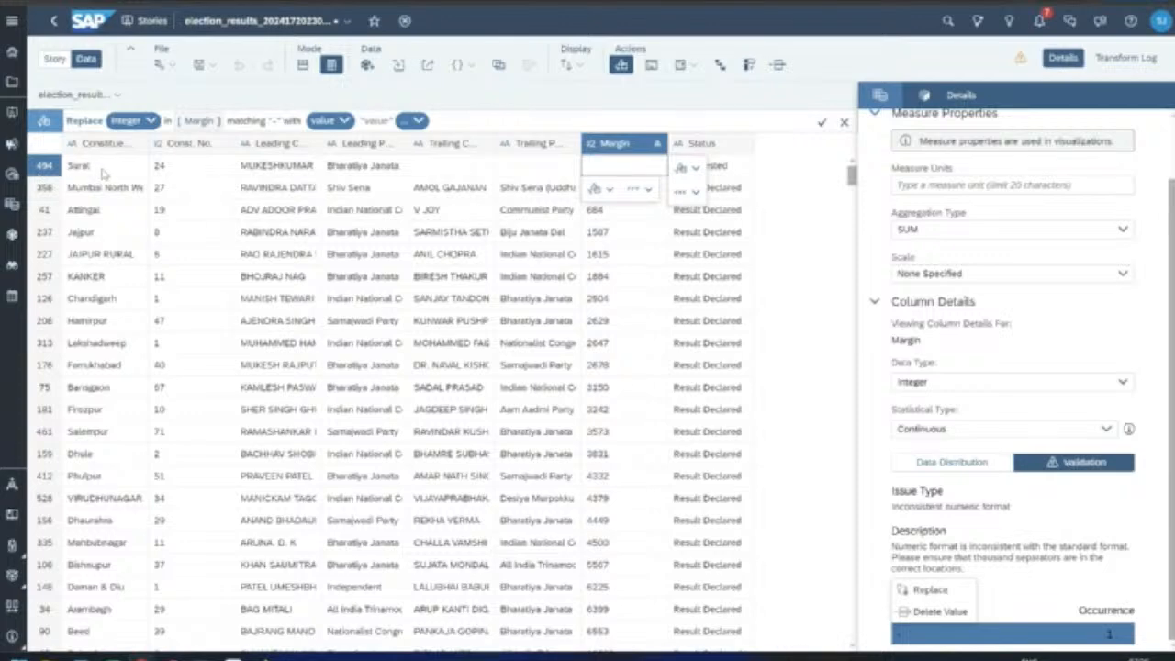
{"action": "left_click", "coordinate": [601, 189]}
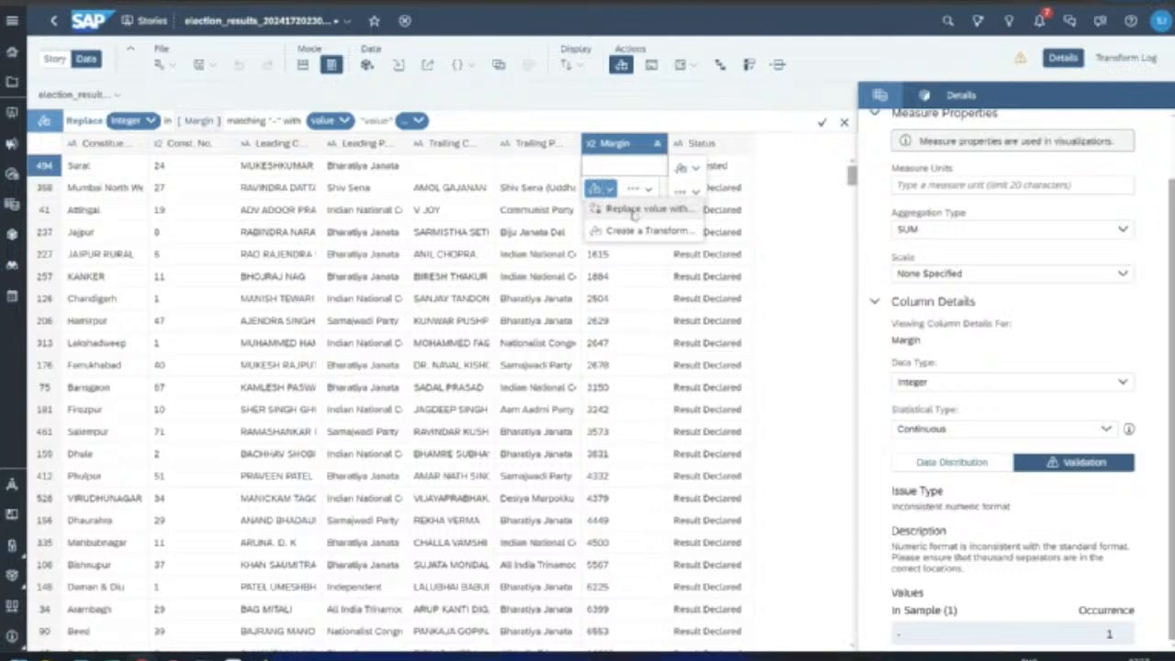
{"action": "left_click", "coordinate": [635, 210]}
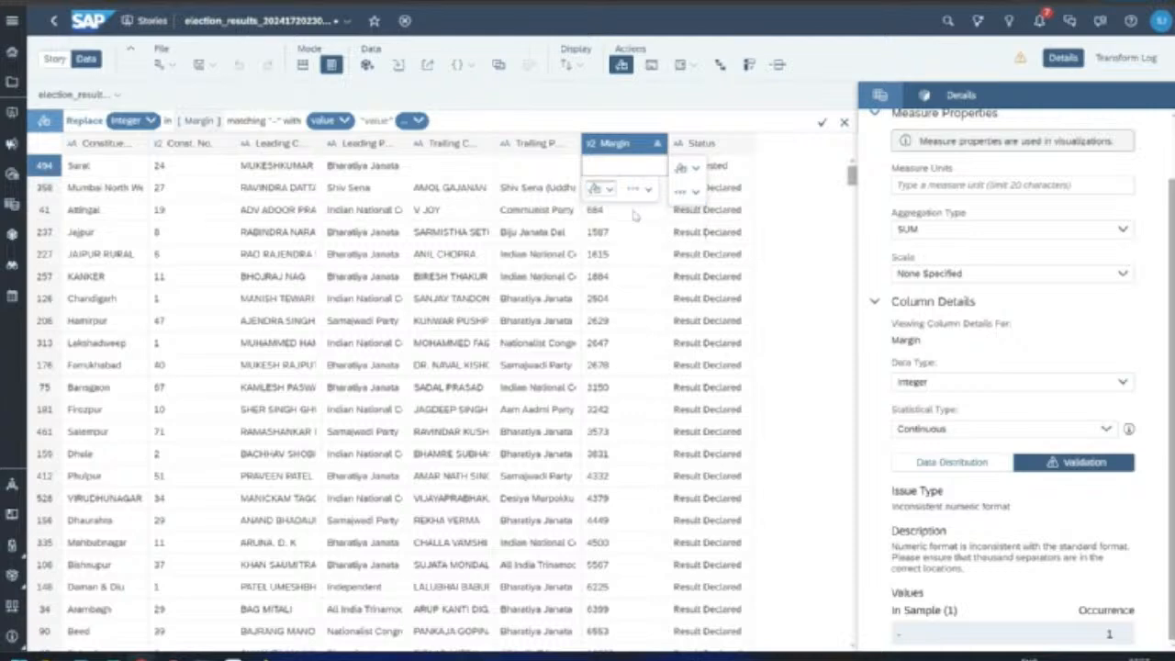
{"action": "left_click", "coordinate": [378, 122]}
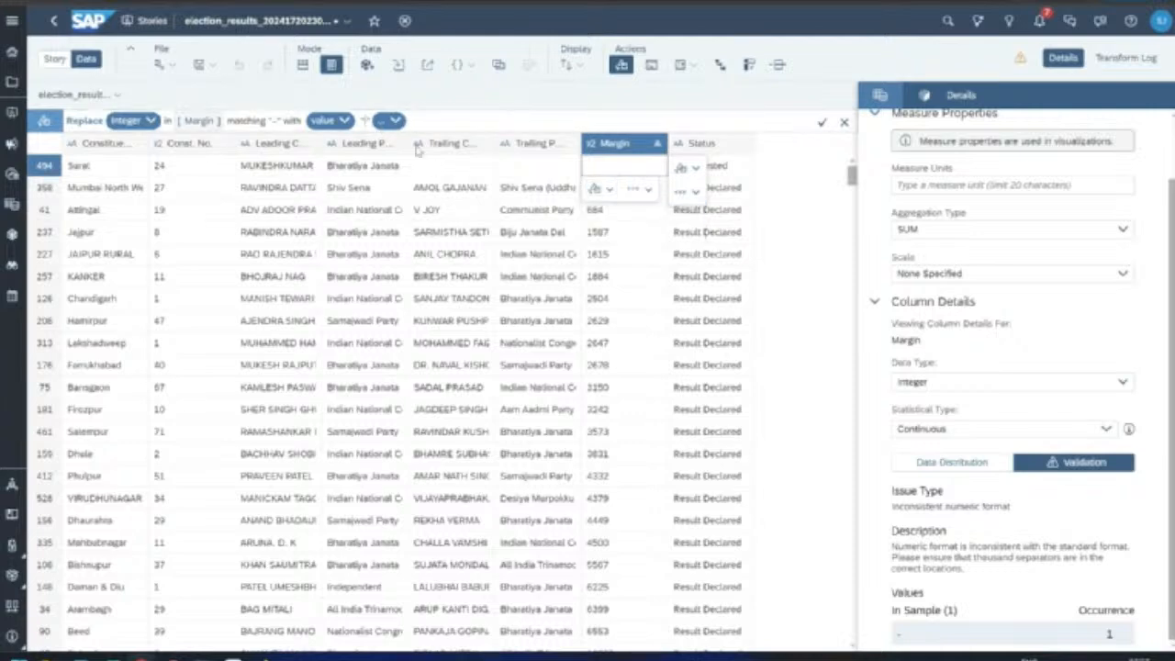
{"action": "type", "text": "0"}
{"action": "key", "text": "Return"}
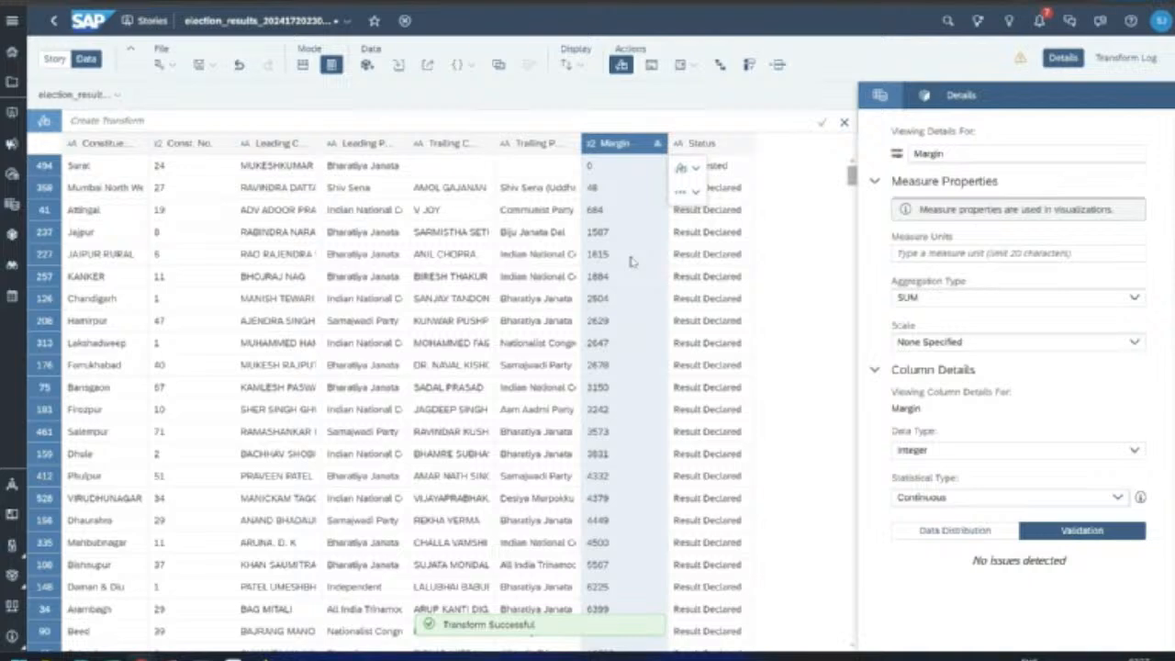
{"action": "left_click", "coordinate": [881, 96]}
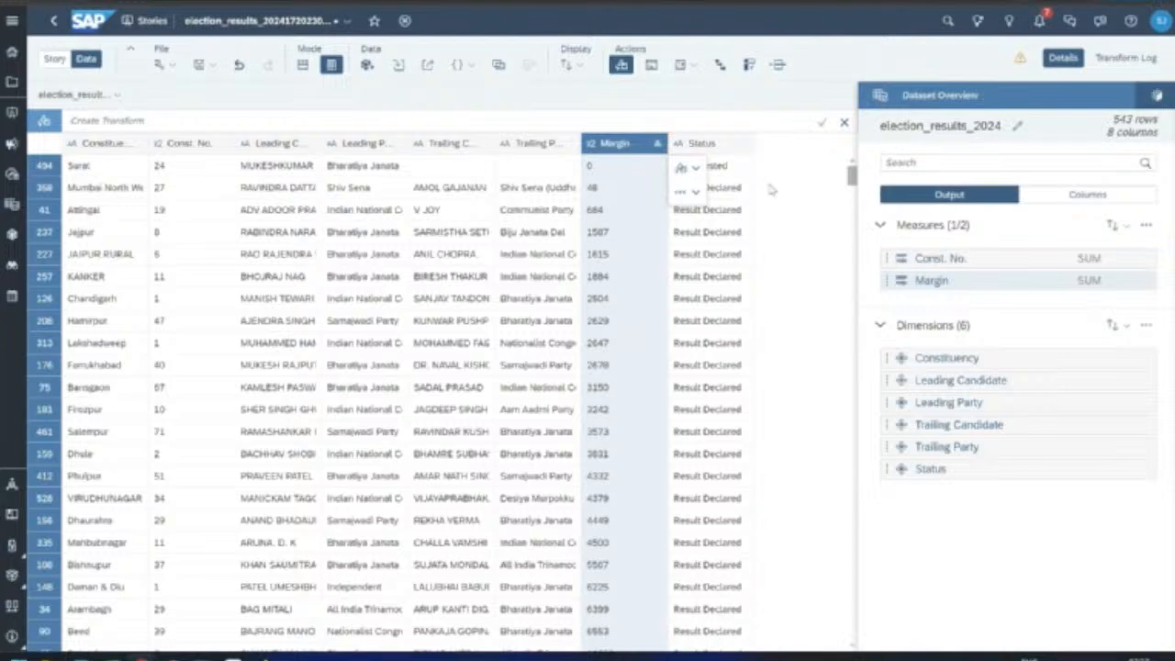
Step: Adjust the data preparation view, then switch to the story canvas with an empty Page 1
{"action": "scroll", "coordinate": [400, 274], "scroll_direction": "down", "scroll_amount": 5}
{"action": "scroll", "coordinate": [400, 274], "scroll_direction": "up", "scroll_amount": 5}
{"action": "mouse_move", "coordinate": [106, 120]}
{"action": "left_mouse_down"}
{"action": "mouse_move", "coordinate": [131, 139]}
{"action": "mouse_move", "coordinate": [211, 128]}
{"action": "mouse_move", "coordinate": [321, 139]}
{"action": "mouse_move", "coordinate": [349, 120]}
{"action": "mouse_move", "coordinate": [315, 122]}
{"action": "mouse_move", "coordinate": [413, 131]}
{"action": "mouse_move", "coordinate": [349, 116]}
{"action": "left_mouse_up"}
{"action": "left_click_drag", "start_coordinate": [87, 127], "coordinate": [60, 73]}
{"action": "mouse_move", "coordinate": [60, 73]}
{"action": "left_mouse_down"}
{"action": "mouse_move", "coordinate": [59, 90]}
{"action": "mouse_move", "coordinate": [86, 85]}
{"action": "left_mouse_up"}
{"action": "mouse_move", "coordinate": [75, 39]}
{"action": "left_mouse_down"}
{"action": "mouse_move", "coordinate": [37, 75]}
{"action": "mouse_move", "coordinate": [83, 42]}
{"action": "left_mouse_up"}
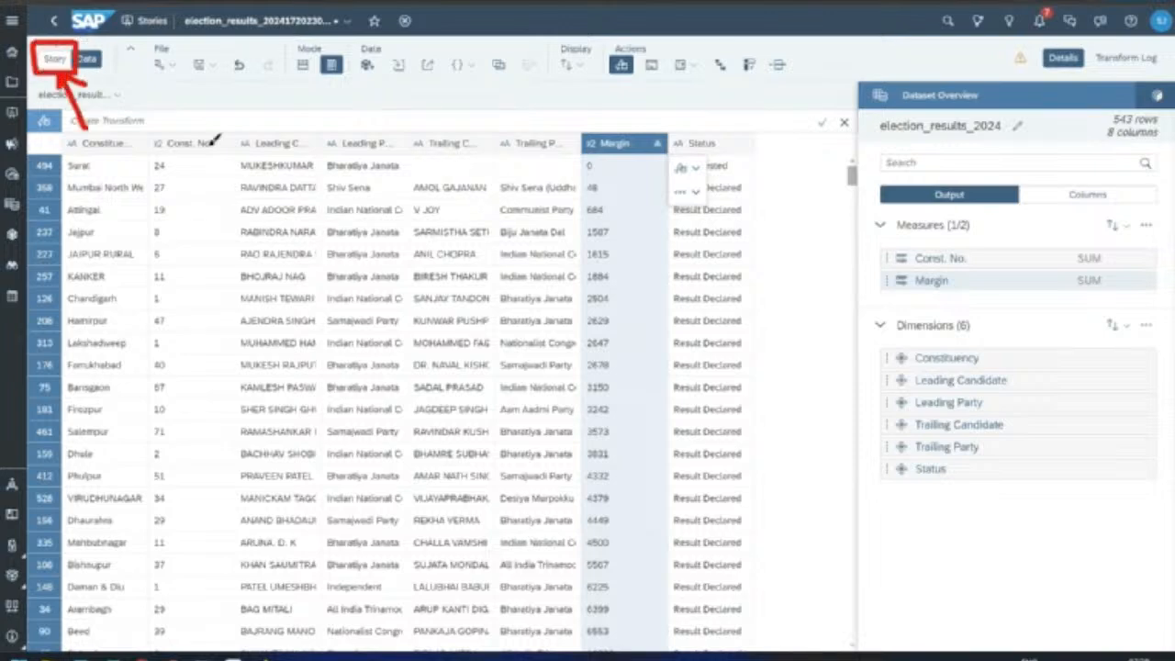
{"action": "left_click", "coordinate": [667, 8]}
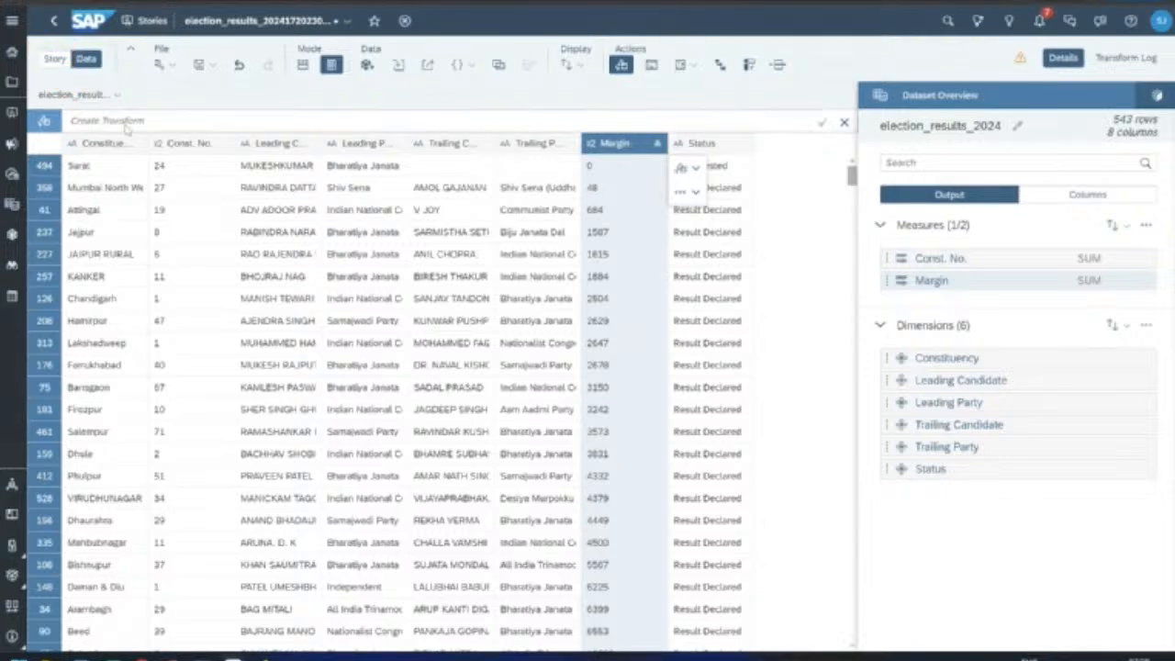
{"action": "left_click", "coordinate": [55, 59]}
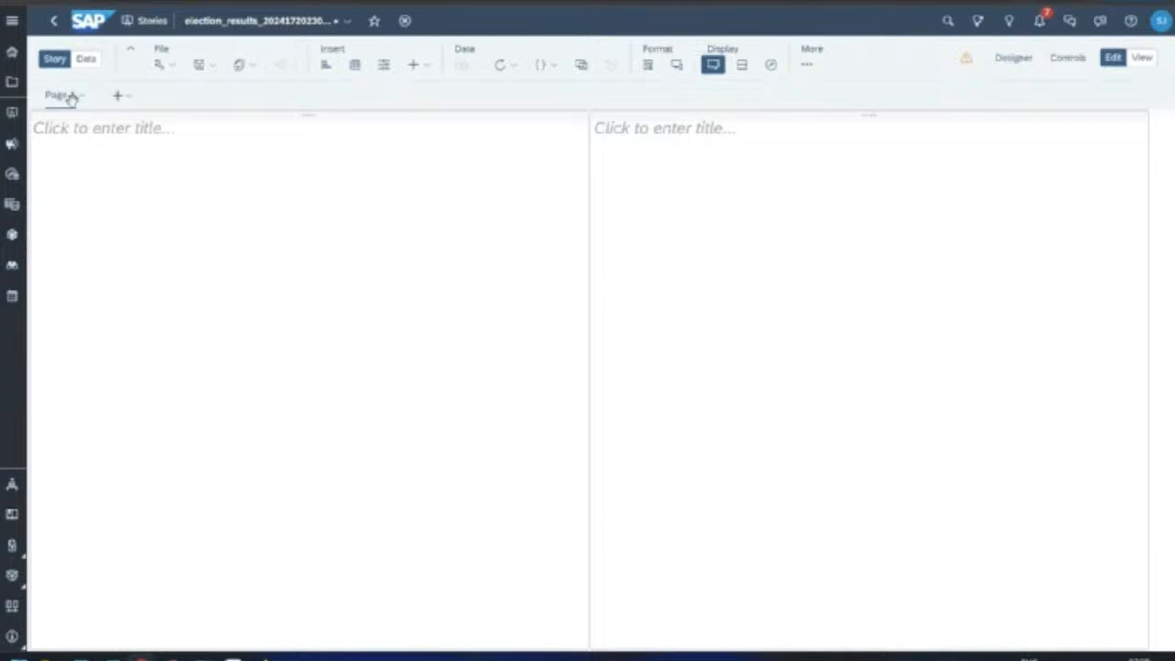
Step: Stack the two title lanes full-width and inspect the upper lane's options
{"action": "mouse_move", "coordinate": [61, 99]}
{"action": "left_click", "coordinate": [446, 115]}
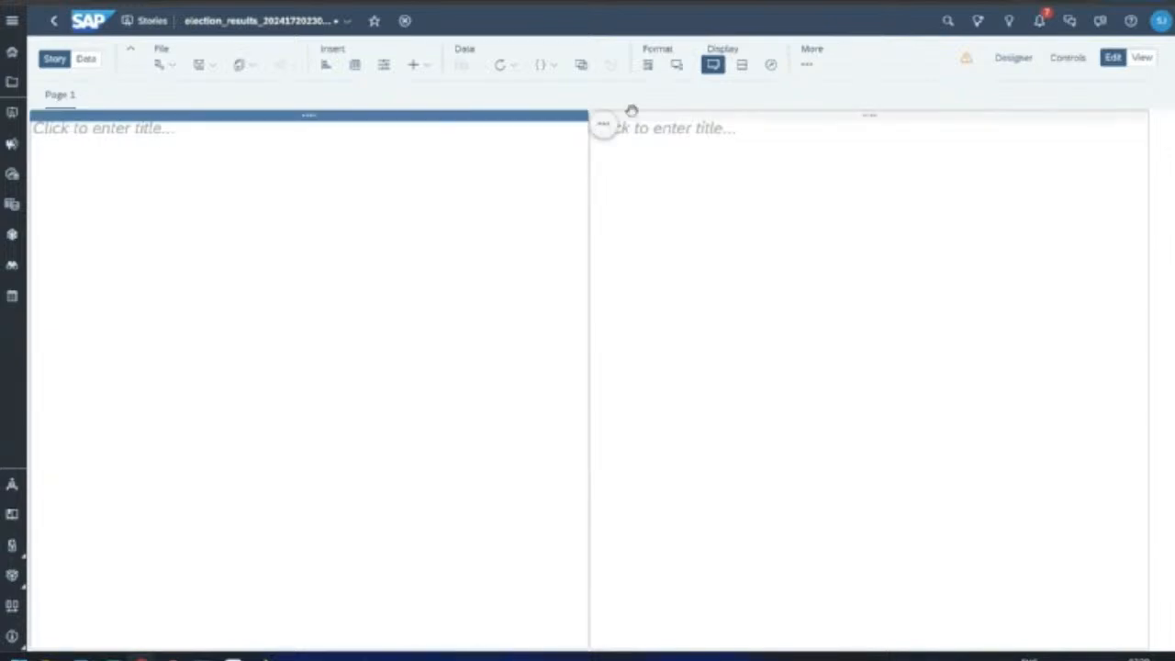
{"action": "left_click_drag", "start_coordinate": [631, 111], "coordinate": [686, 112]}
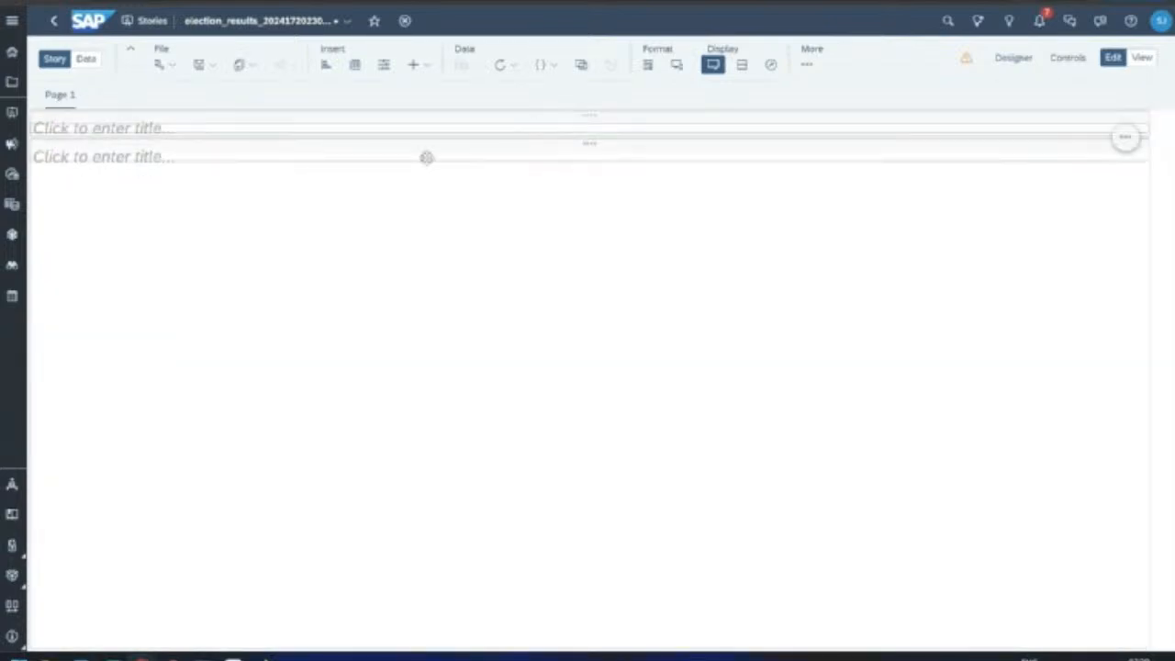
{"action": "left_click", "coordinate": [1125, 136]}
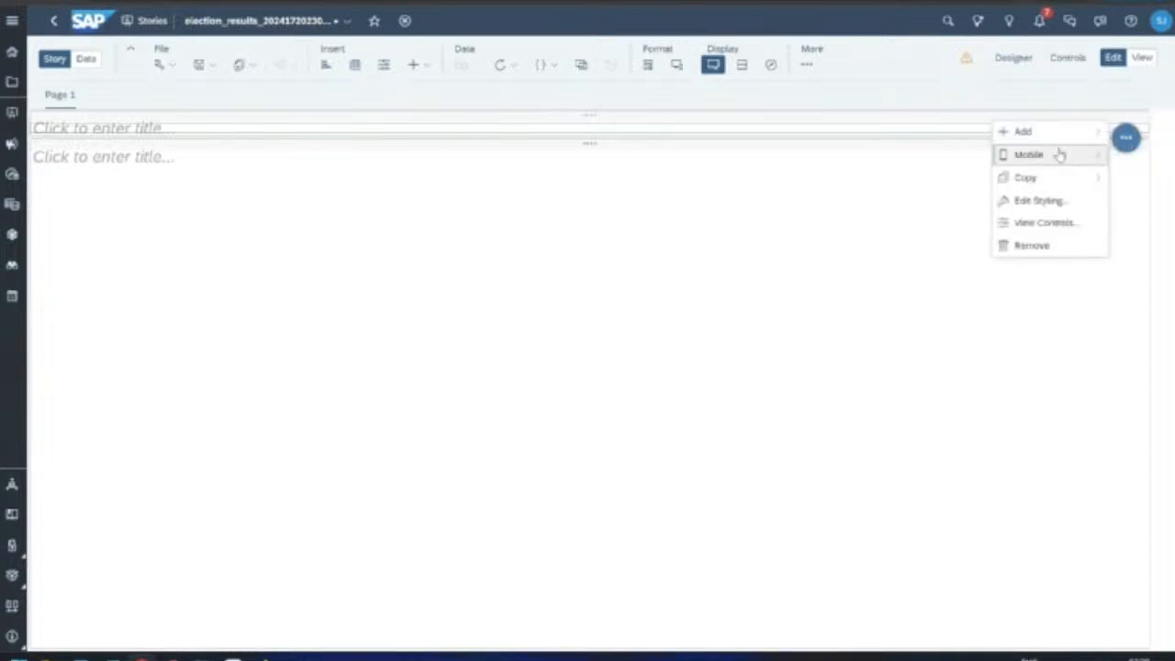
{"action": "left_click", "coordinate": [753, 178]}
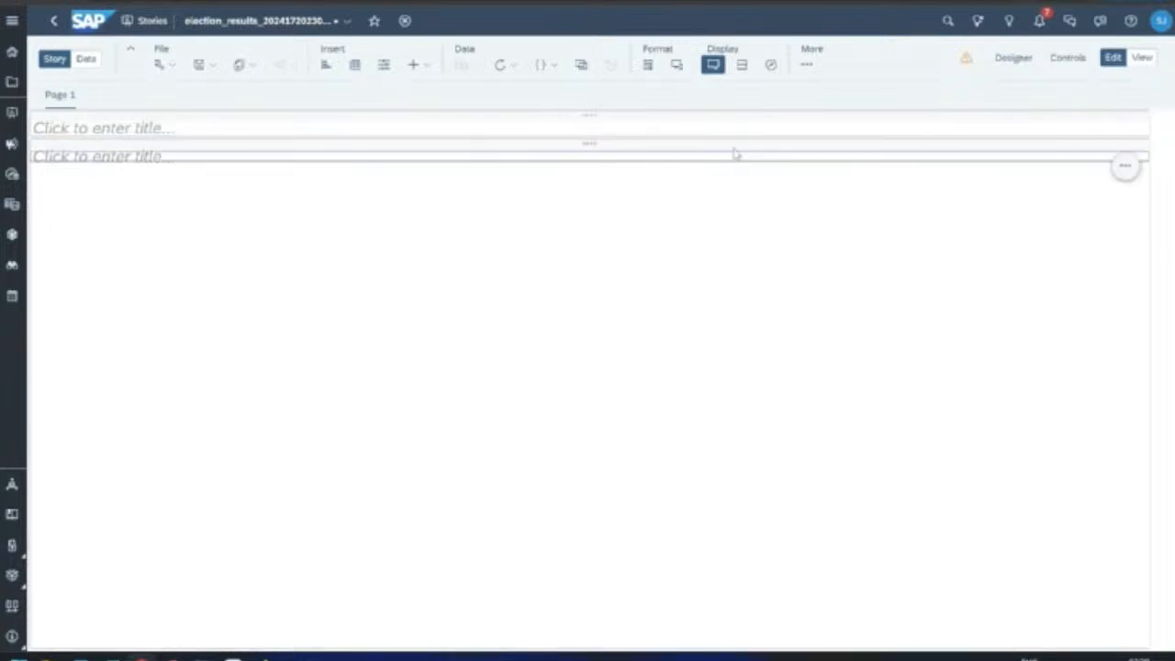
Step: Move the lower title section into the right column beside the upper one
{"action": "left_click_drag", "start_coordinate": [735, 153], "coordinate": [821, 554]}
{"action": "left_click_drag", "start_coordinate": [625, 150], "coordinate": [1084, 138]}
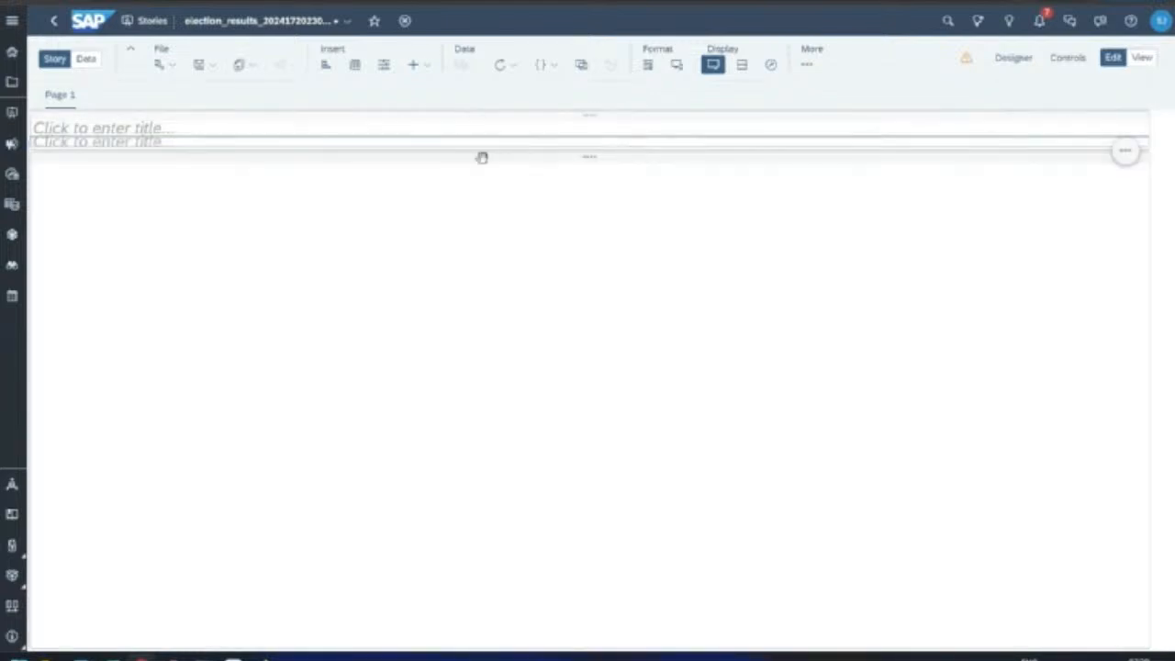
{"action": "left_click_drag", "start_coordinate": [482, 157], "coordinate": [369, 576]}
{"action": "left_click_drag", "start_coordinate": [139, 115], "coordinate": [41, 175]}
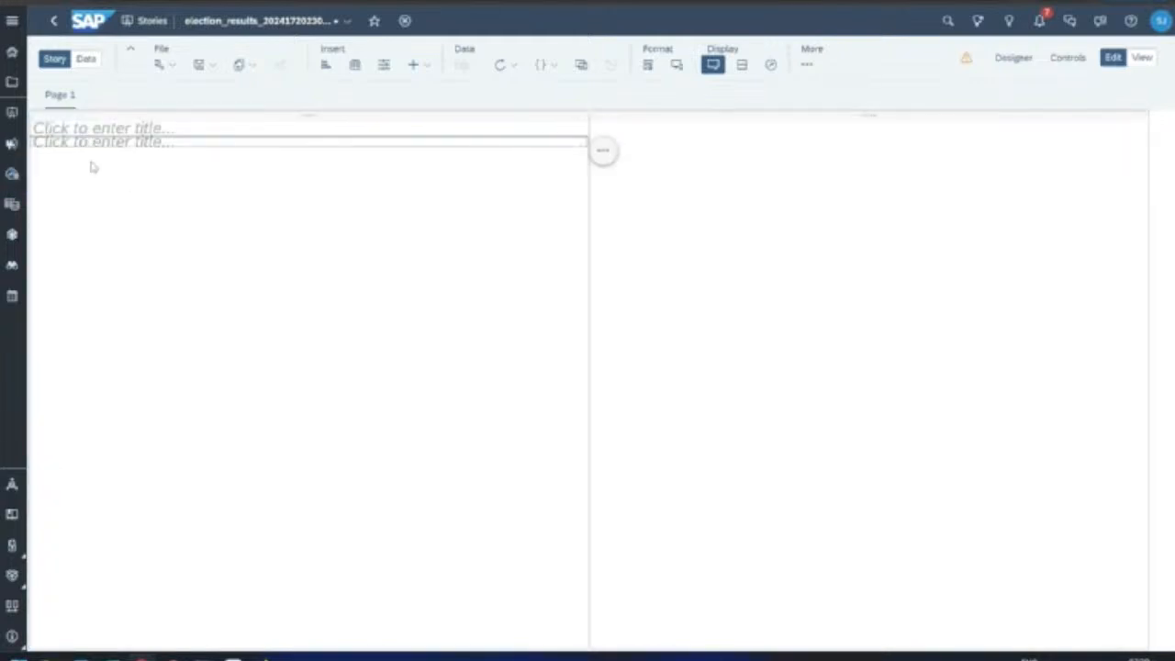
{"action": "left_click", "coordinate": [128, 142]}
{"action": "left_click_drag", "start_coordinate": [552, 144], "coordinate": [1046, 138]}
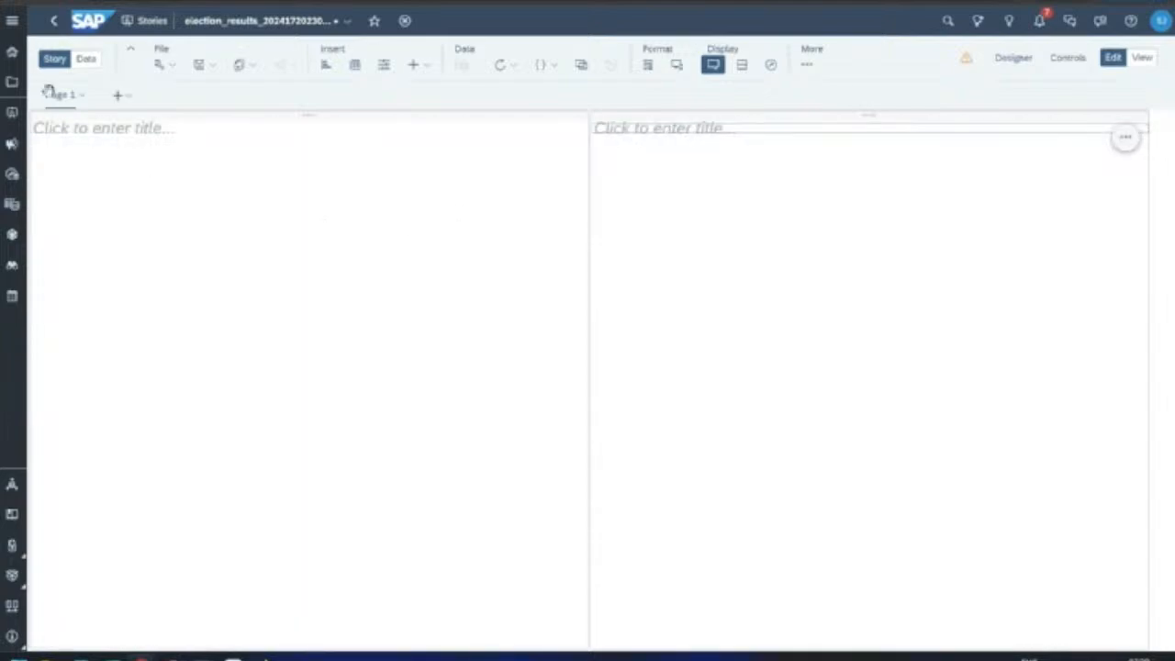
Step: Rename the page to 'Indian Politics'
{"action": "left_click", "coordinate": [81, 98]}
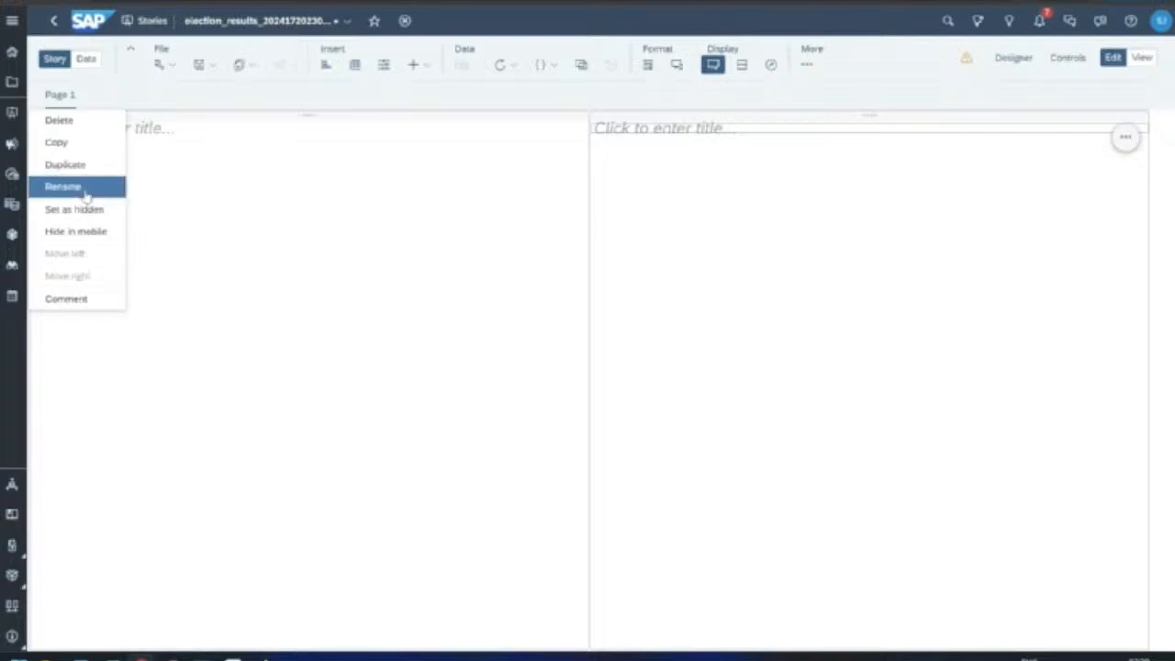
{"action": "left_click", "coordinate": [83, 188]}
{"action": "type", "text": "Indian Politics"}
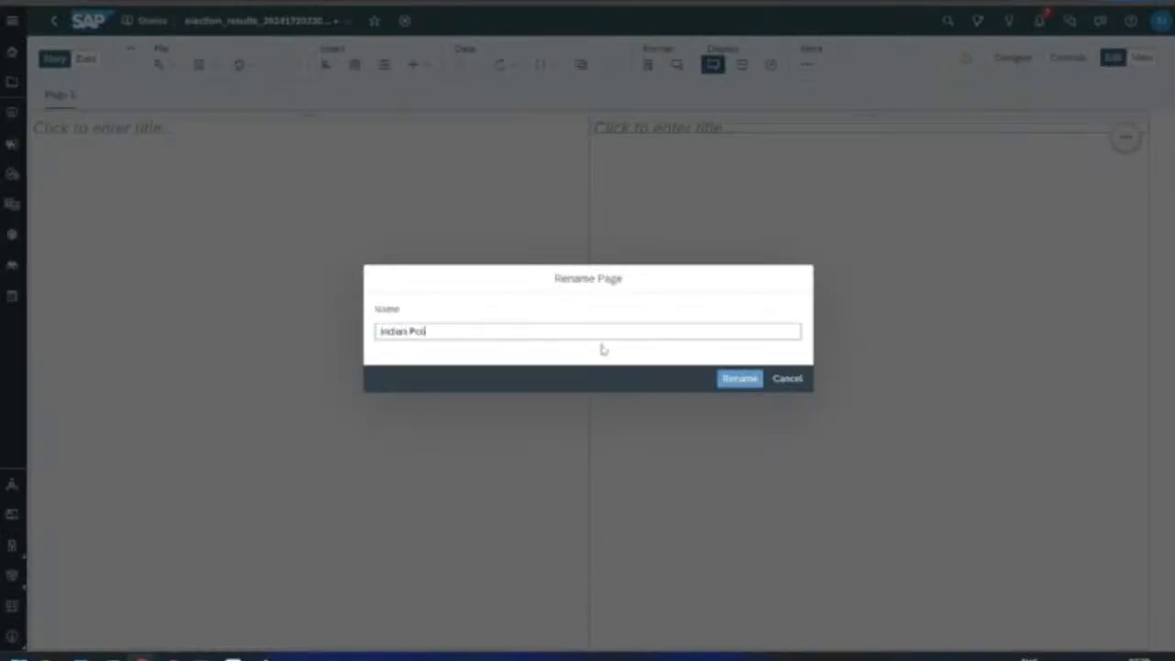
{"action": "left_click", "coordinate": [751, 378]}
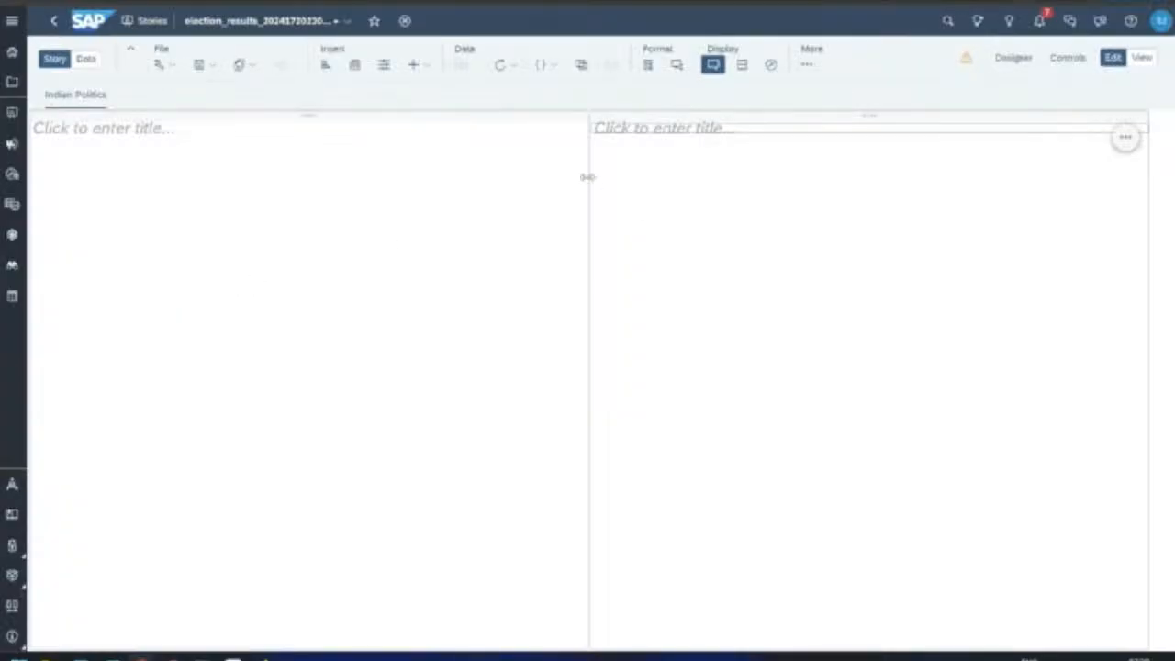
Step: Title the left panel 'KPIs', adjust its width, and insert an empty chart into it
{"action": "left_click_drag", "start_coordinate": [588, 177], "coordinate": [372, 180]}
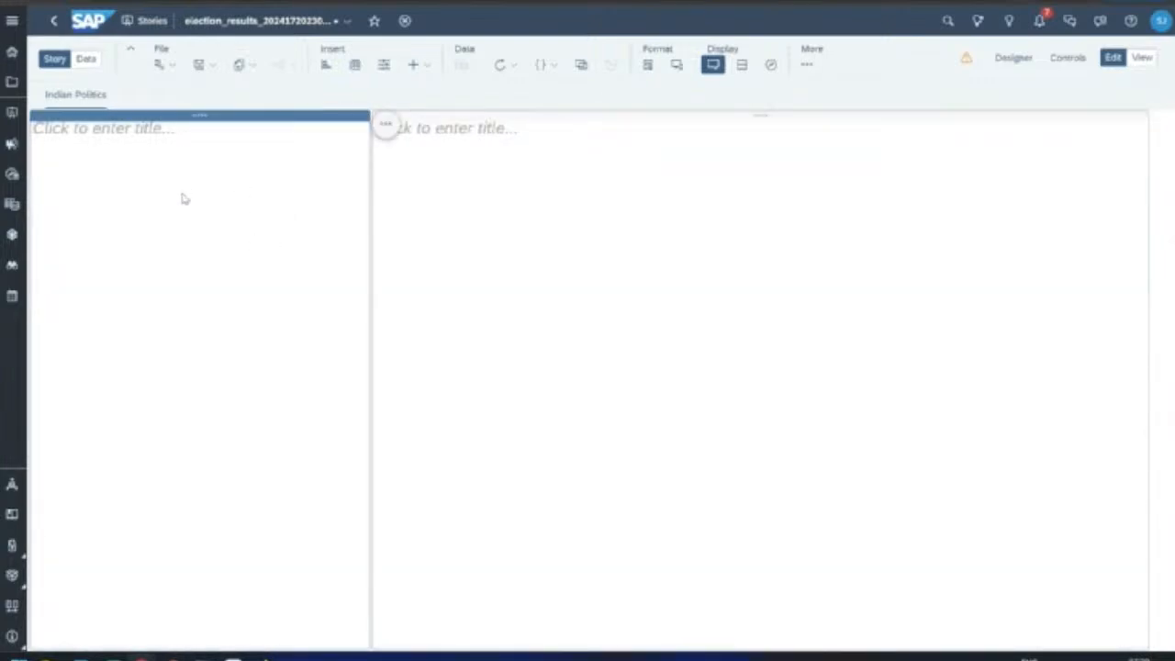
{"action": "left_click", "coordinate": [142, 128]}
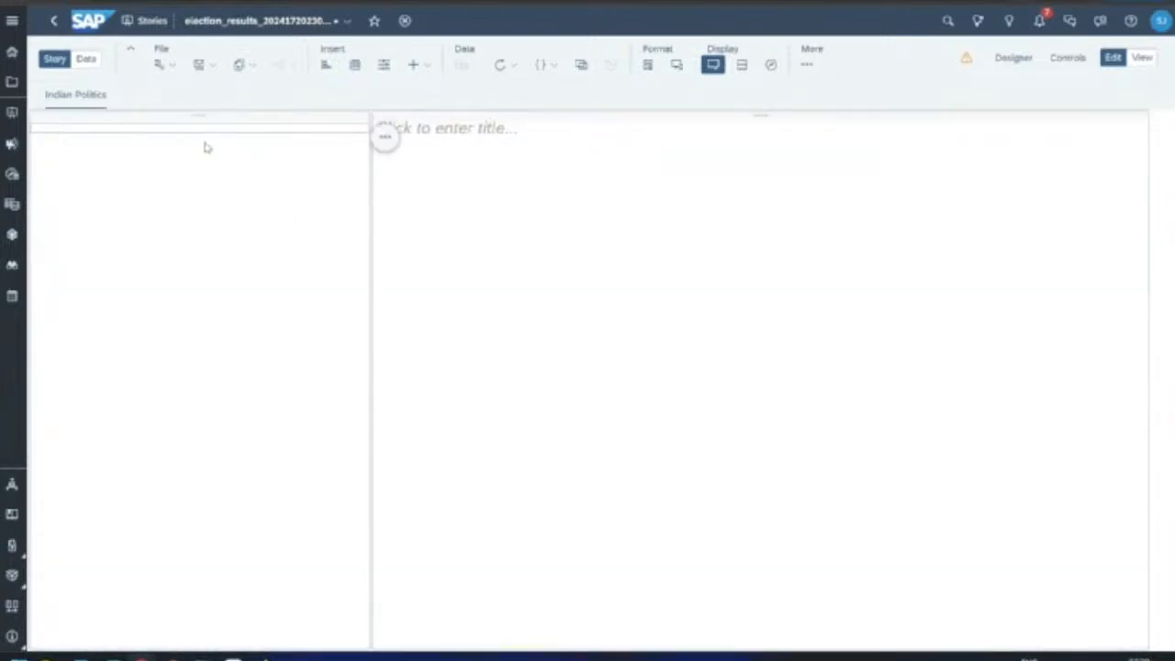
{"action": "type", "text": "KPIs"}
{"action": "left_click", "coordinate": [263, 266]}
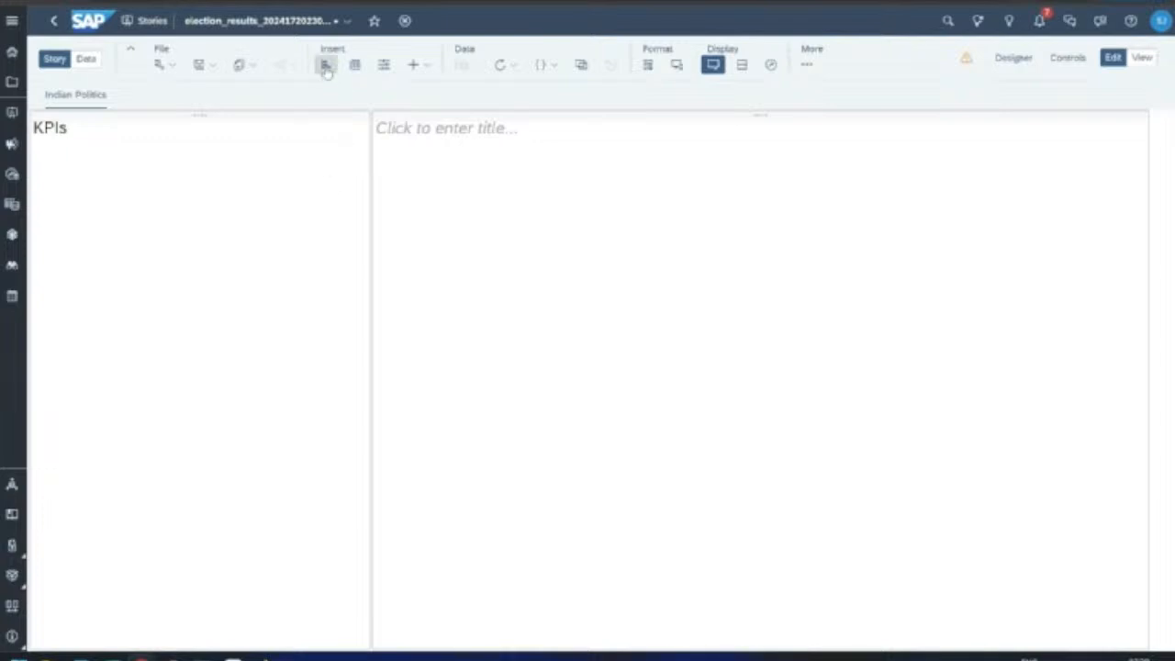
{"action": "left_click_drag", "start_coordinate": [297, 113], "coordinate": [79, 190]}
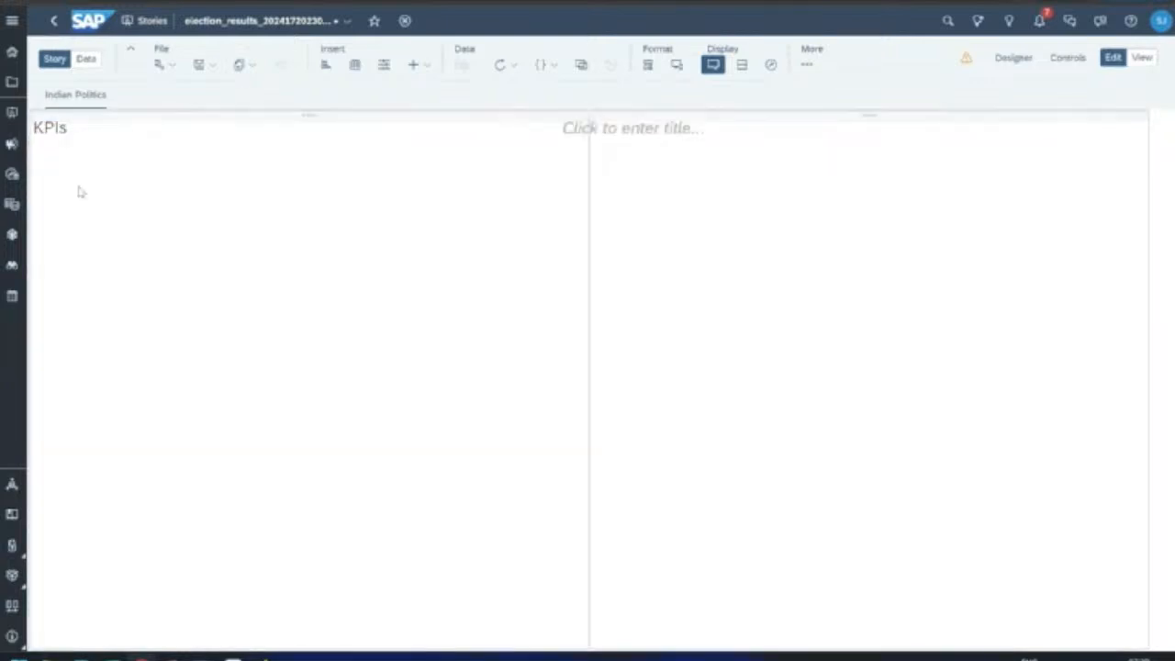
{"action": "left_click", "coordinate": [326, 66]}
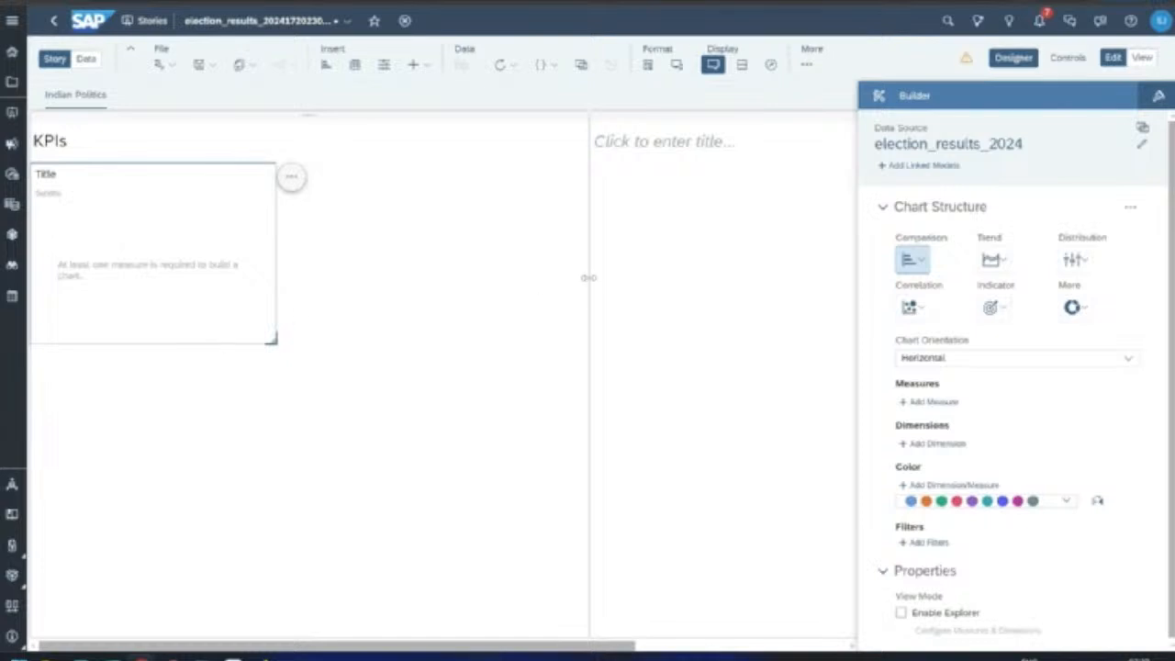
Step: Narrow the KPIs section and change its empty chart to a Numeric Point indicator
{"action": "left_click_drag", "start_coordinate": [588, 275], "coordinate": [308, 280]}
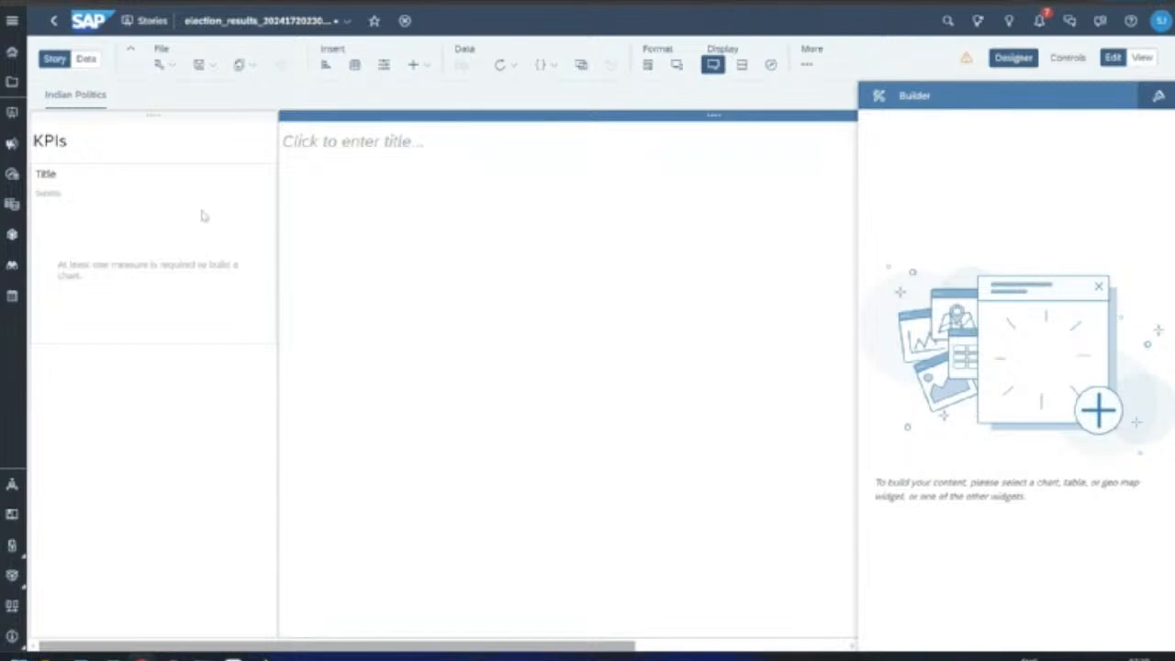
{"action": "left_click", "coordinate": [171, 213]}
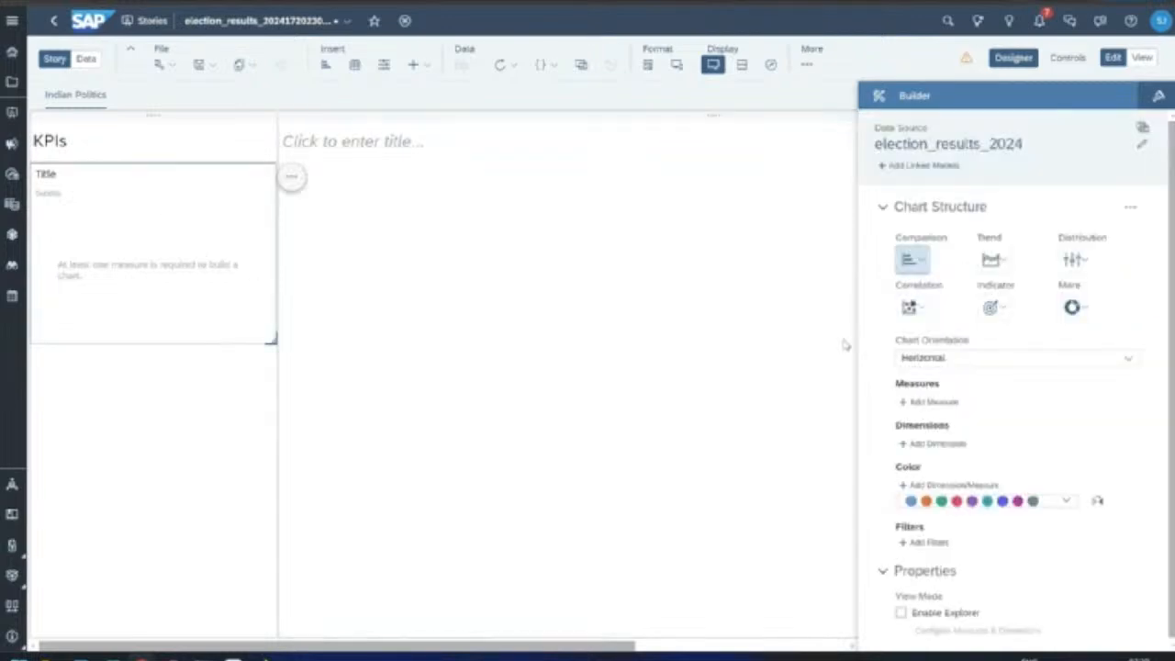
{"action": "left_click", "coordinate": [990, 307]}
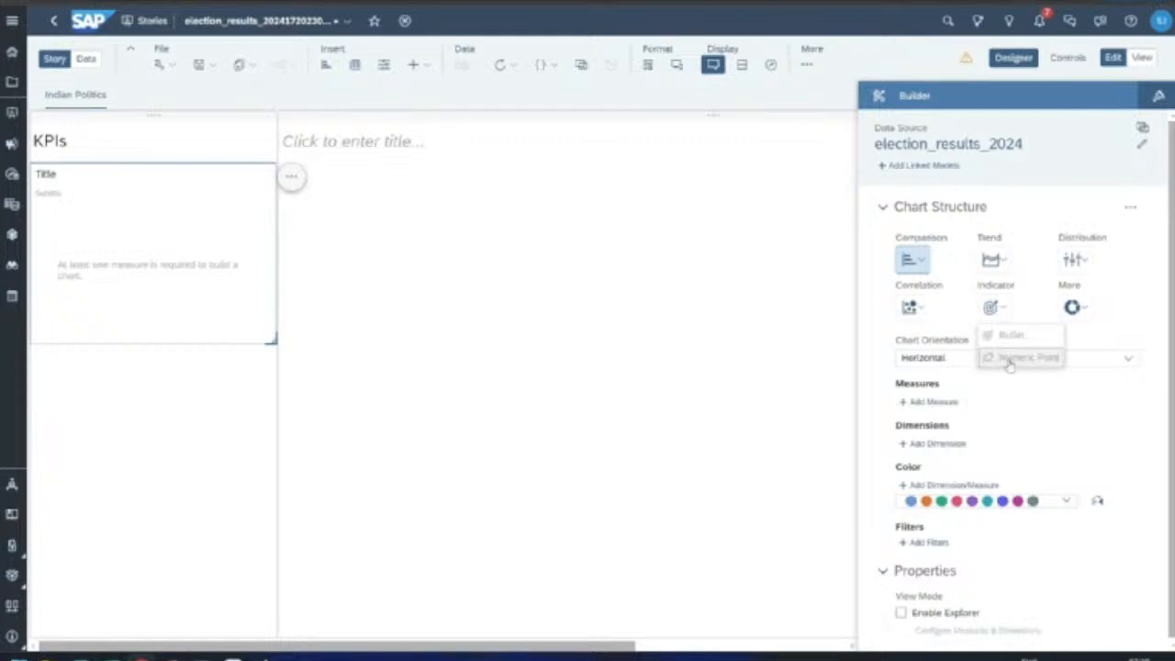
{"action": "left_click", "coordinate": [1006, 358]}
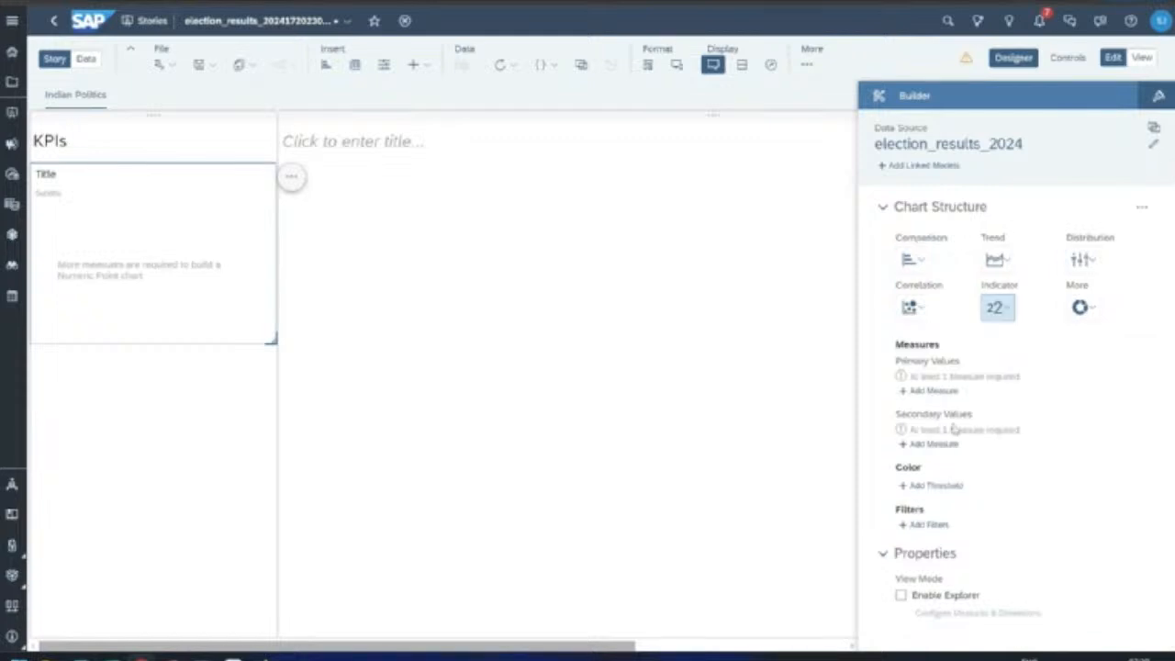
{"action": "left_click", "coordinate": [932, 391]}
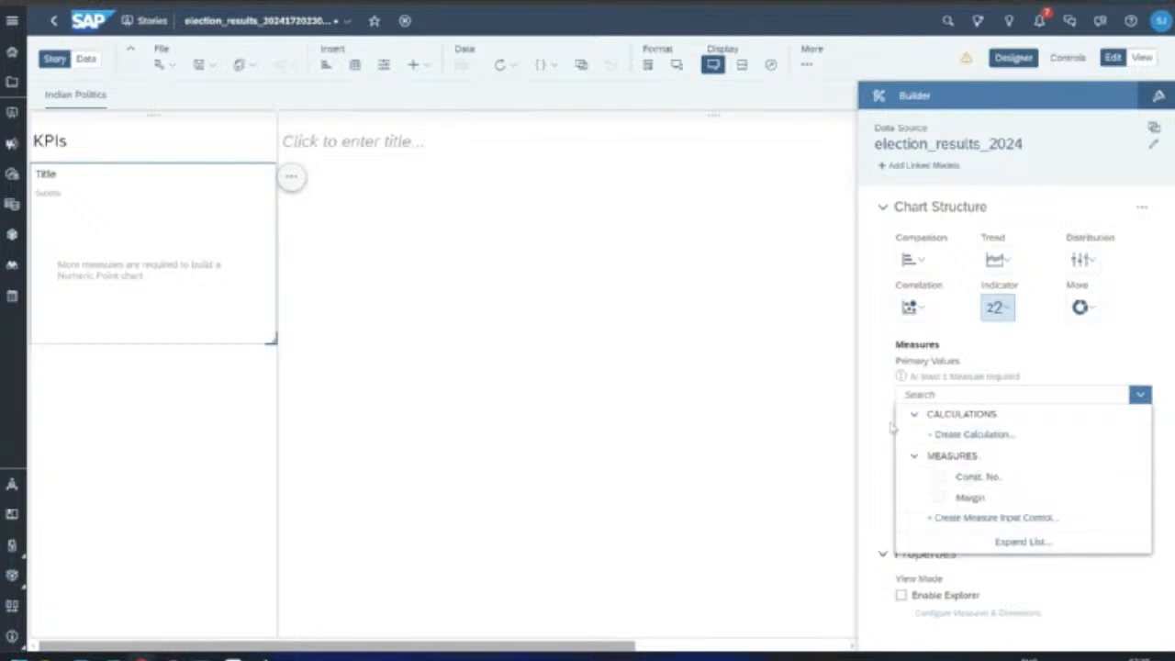
{"action": "left_click", "coordinate": [964, 519]}
Step: Add a 'Constituency Count' aggregation (COUNT DIMENSIONS of Constituency) as the tile's value, showing 541.00
{"action": "left_click", "coordinate": [876, 515]}
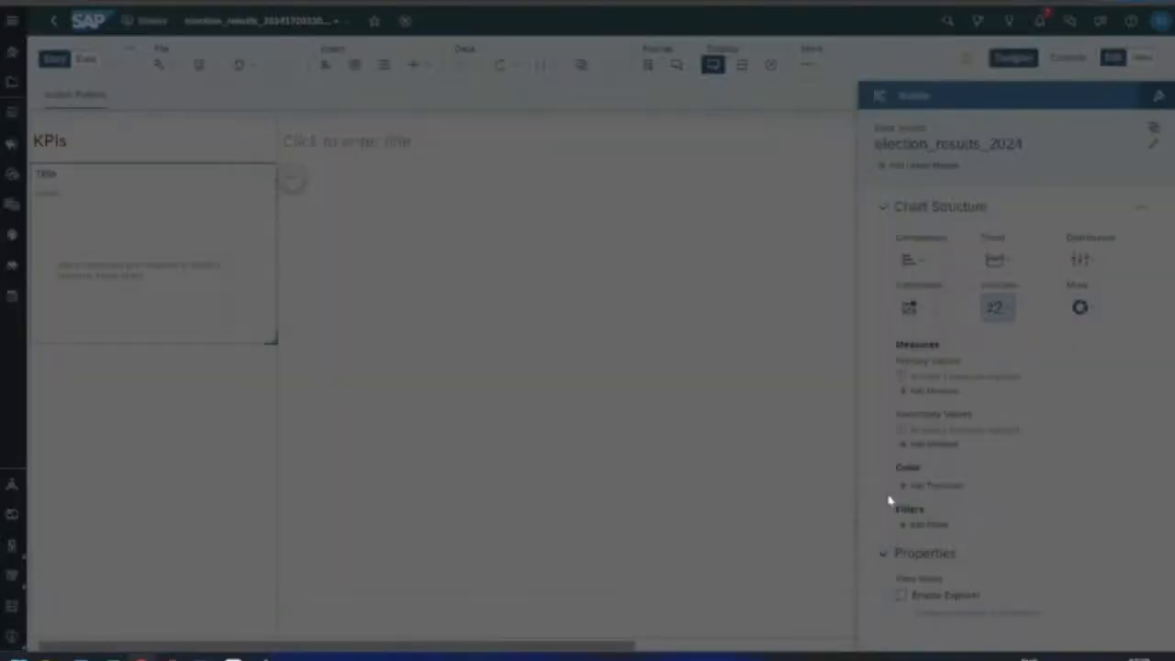
{"action": "left_click", "coordinate": [917, 392]}
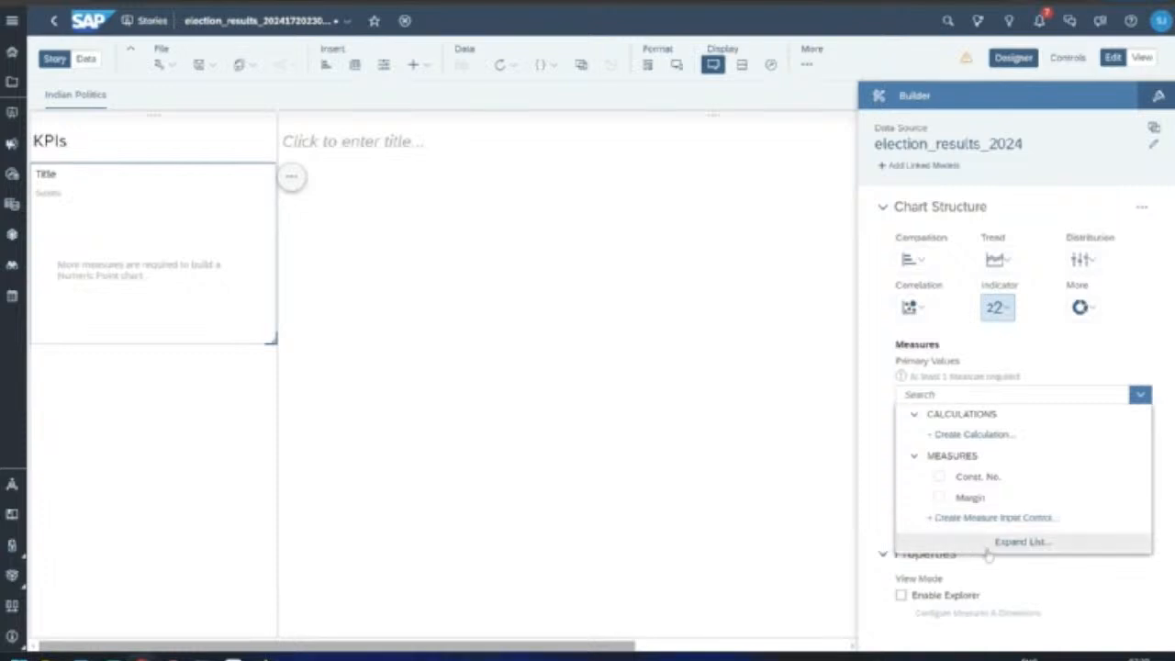
{"action": "left_click", "coordinate": [980, 438]}
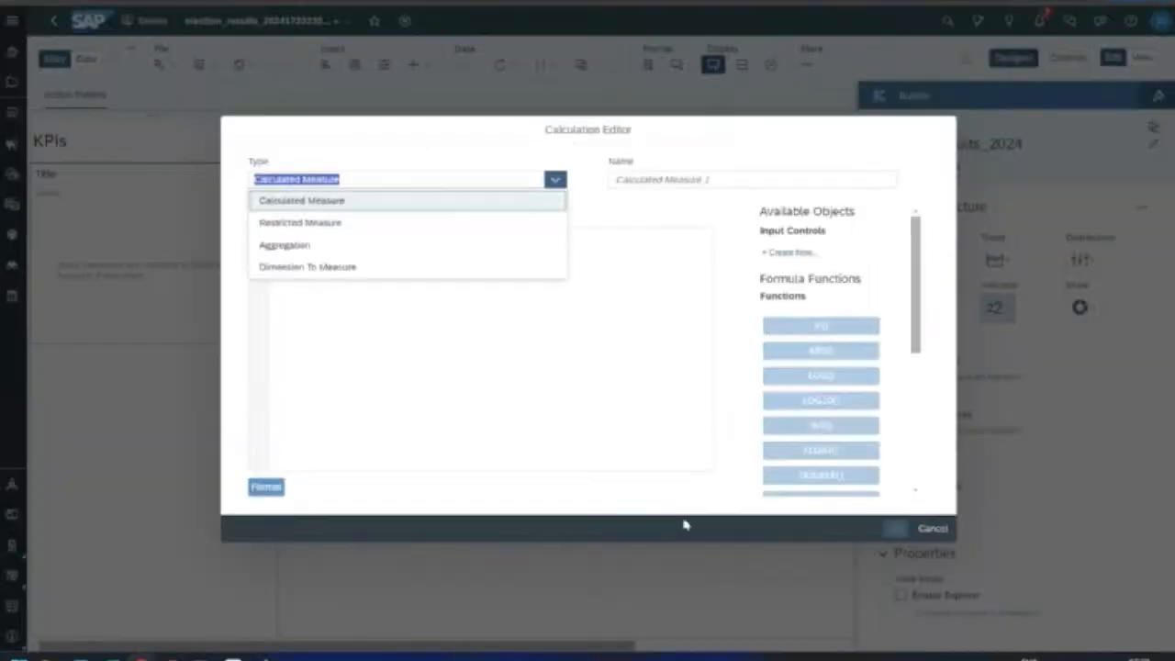
{"action": "left_click", "coordinate": [308, 244]}
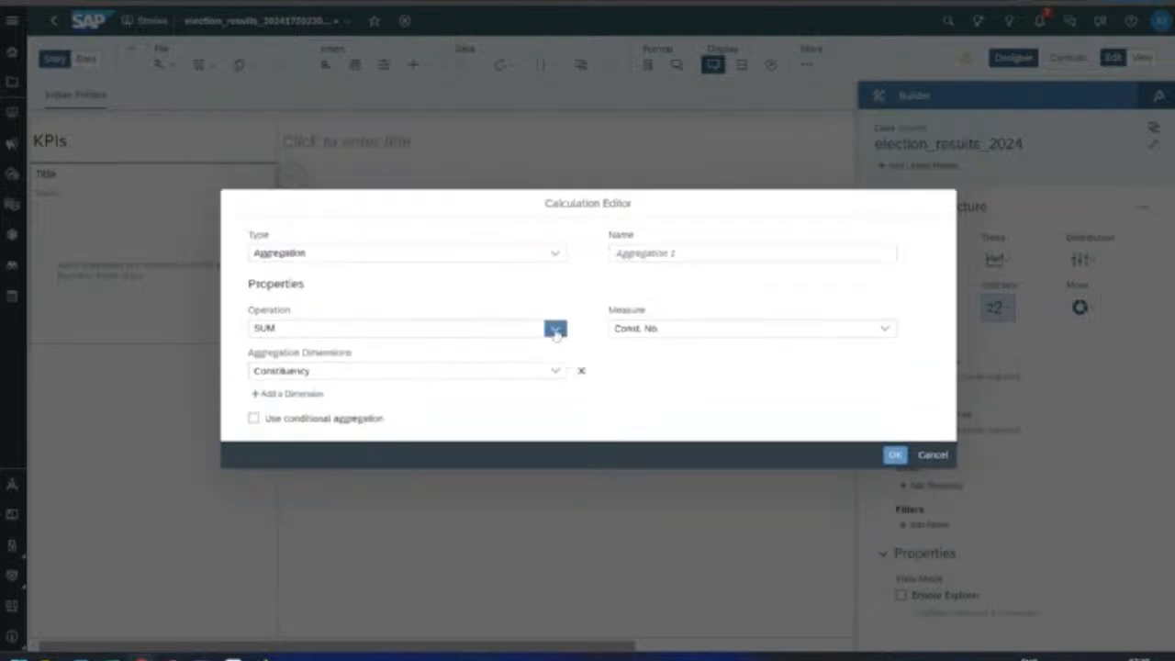
{"action": "left_click", "coordinate": [555, 329]}
{"action": "left_click", "coordinate": [500, 395]}
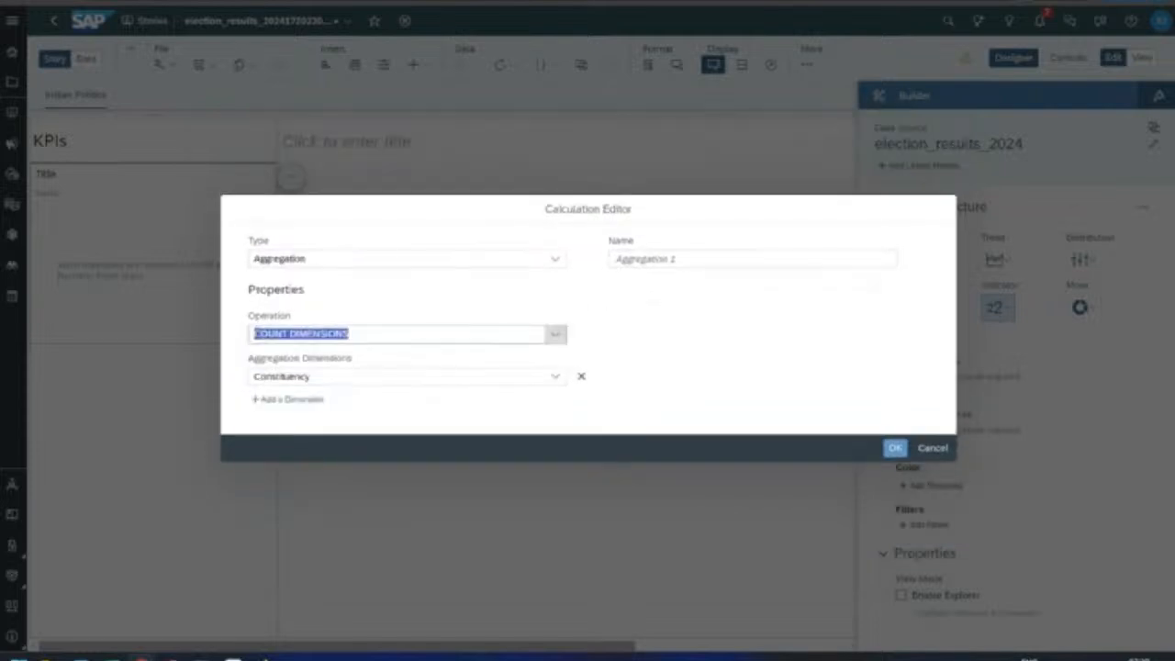
{"action": "left_click", "coordinate": [347, 378]}
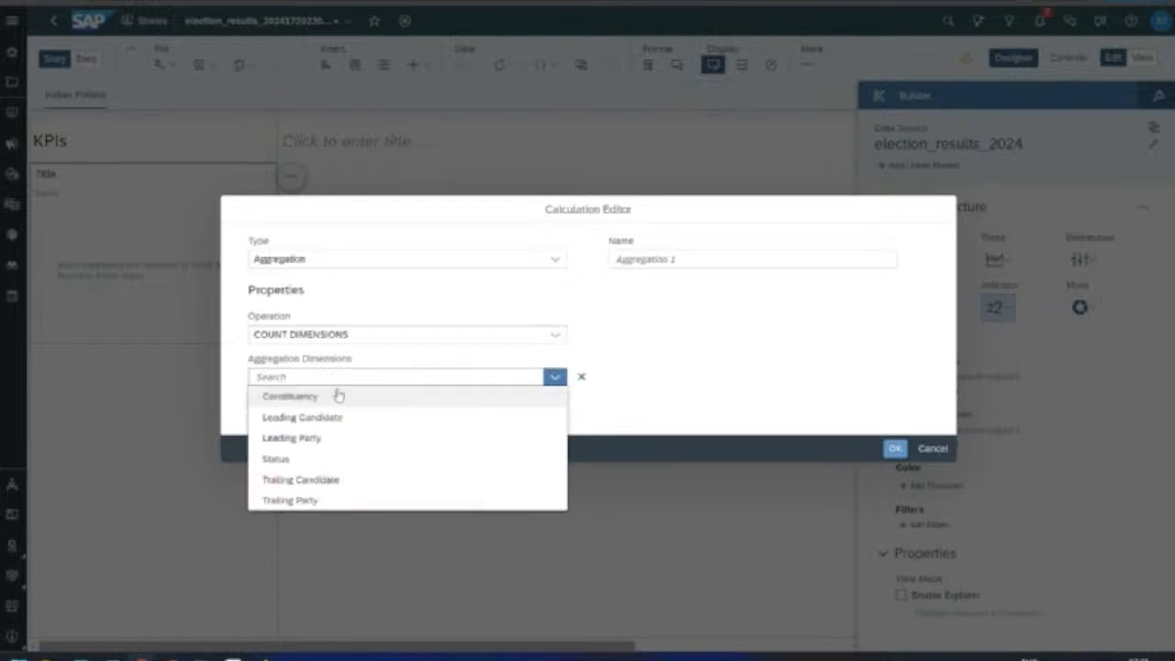
{"action": "left_click", "coordinate": [292, 400]}
{"action": "left_click", "coordinate": [747, 259]}
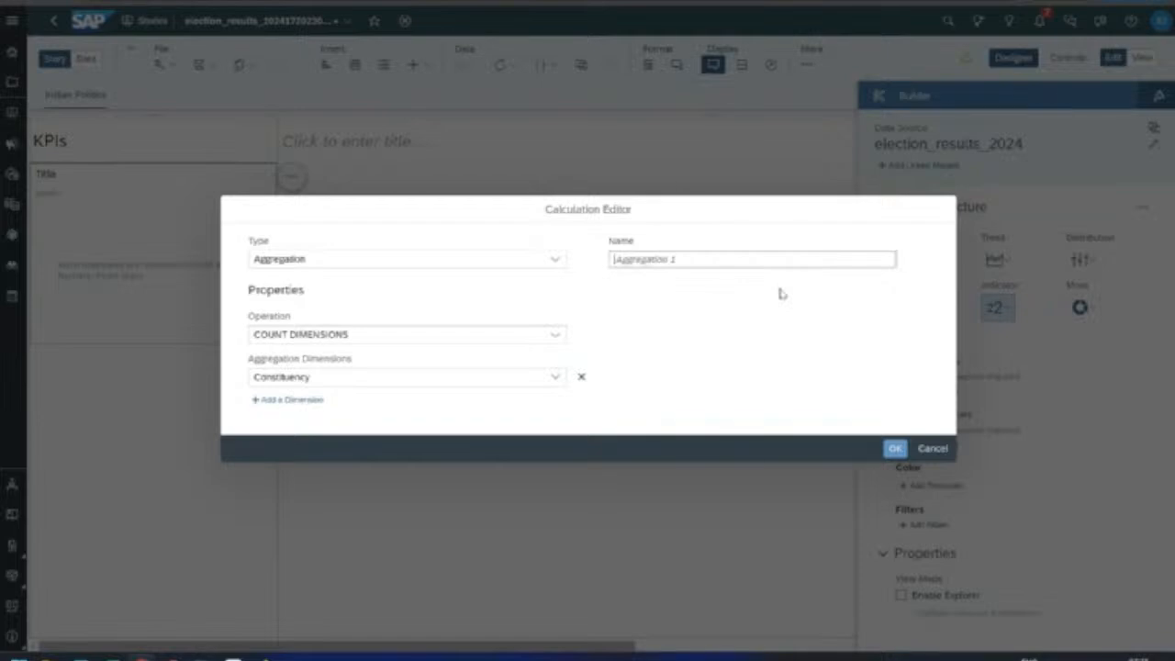
{"action": "type", "text": "Cons"}
{"action": "type", "text": "ituency Count"}
{"action": "left_click", "coordinate": [895, 448]}
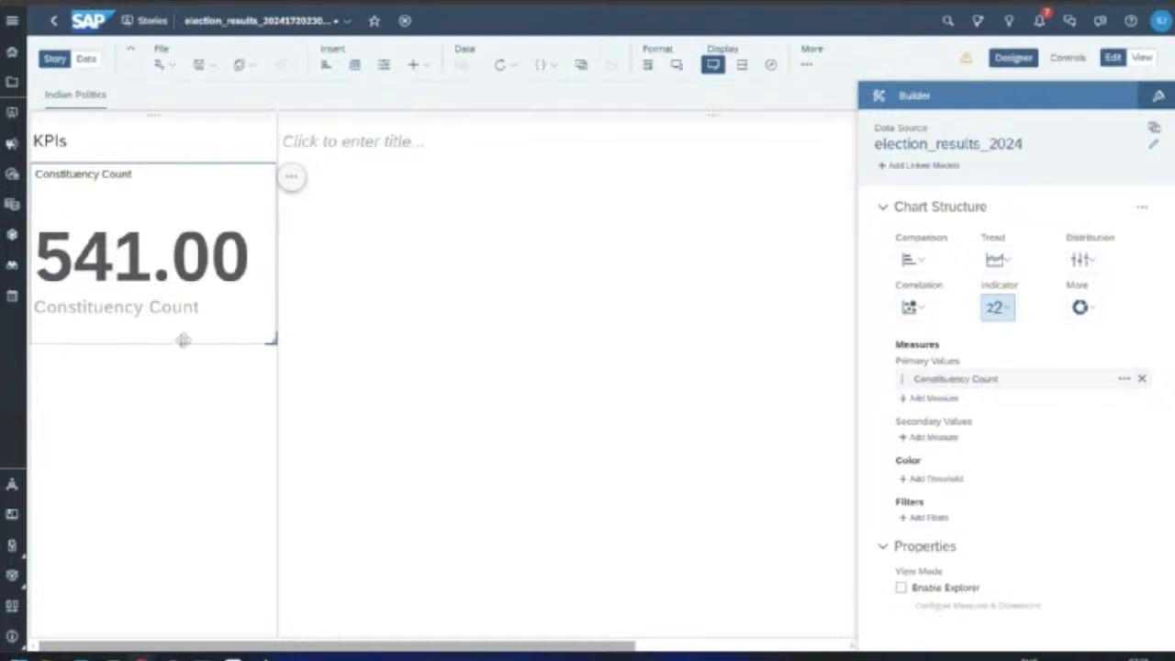
Step: Duplicate the KPI tile and switch the copy's measure to Margin, showing 87,993,745
{"action": "key", "text": "ctrl+c"}
{"action": "key", "text": "ctrl+v"}
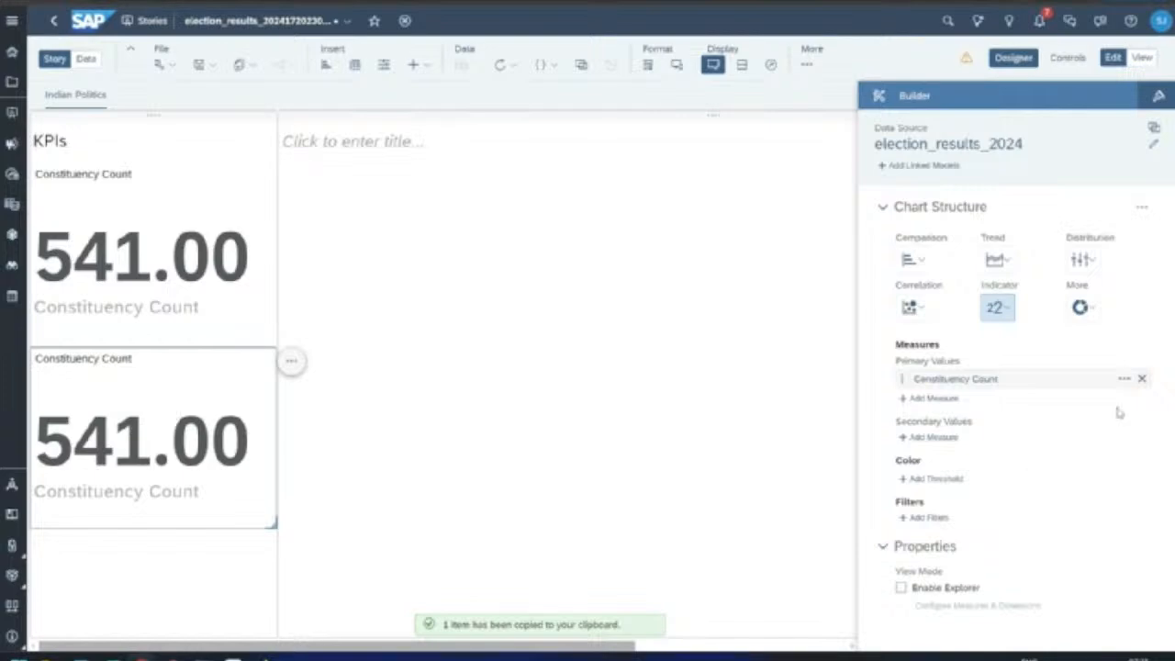
{"action": "left_click", "coordinate": [1142, 379]}
{"action": "left_click", "coordinate": [935, 391]}
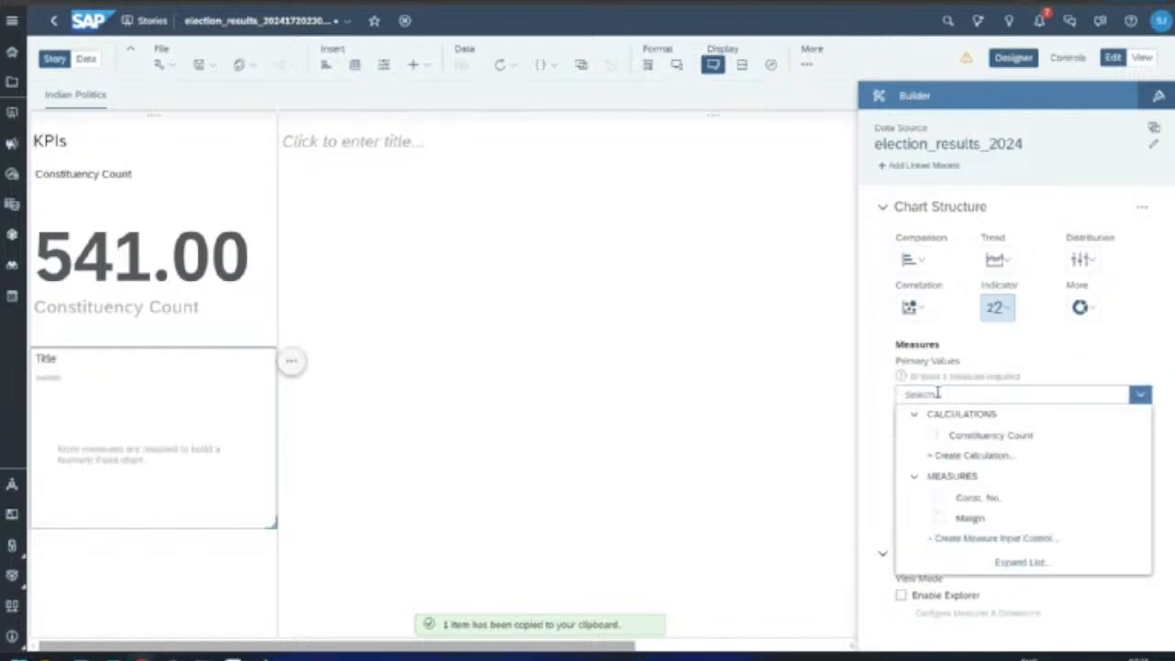
{"action": "left_click", "coordinate": [941, 520]}
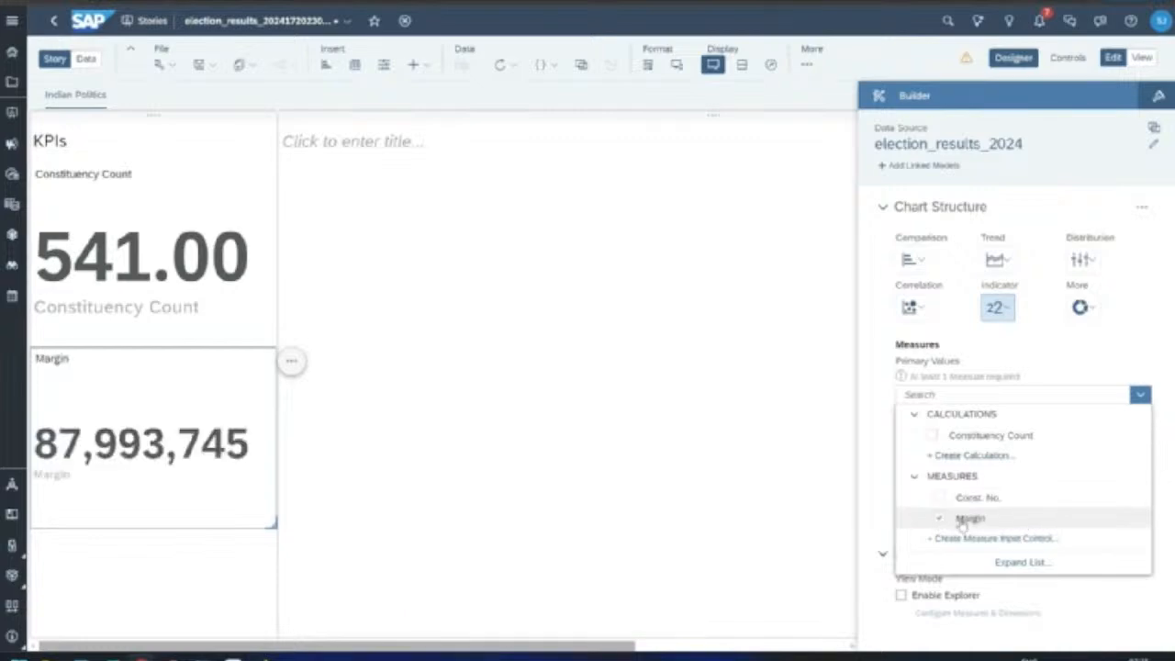
{"action": "left_click", "coordinate": [551, 504]}
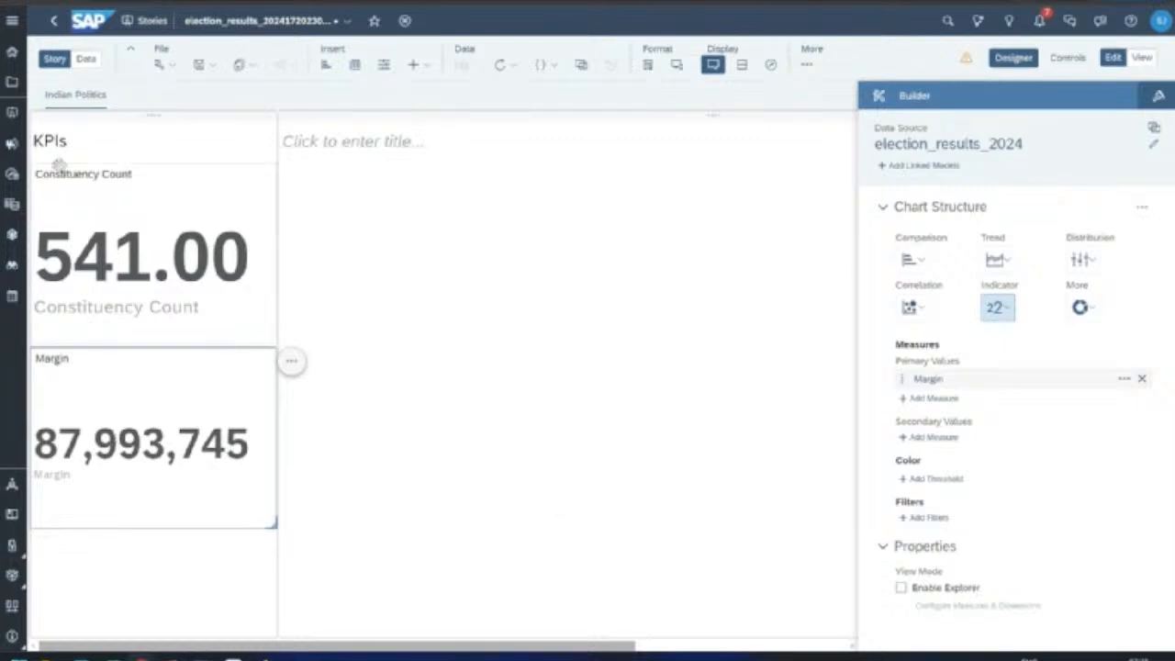
Step: Retitle the Margin tile 'Total Margin'
{"action": "double_click", "coordinate": [52, 359]}
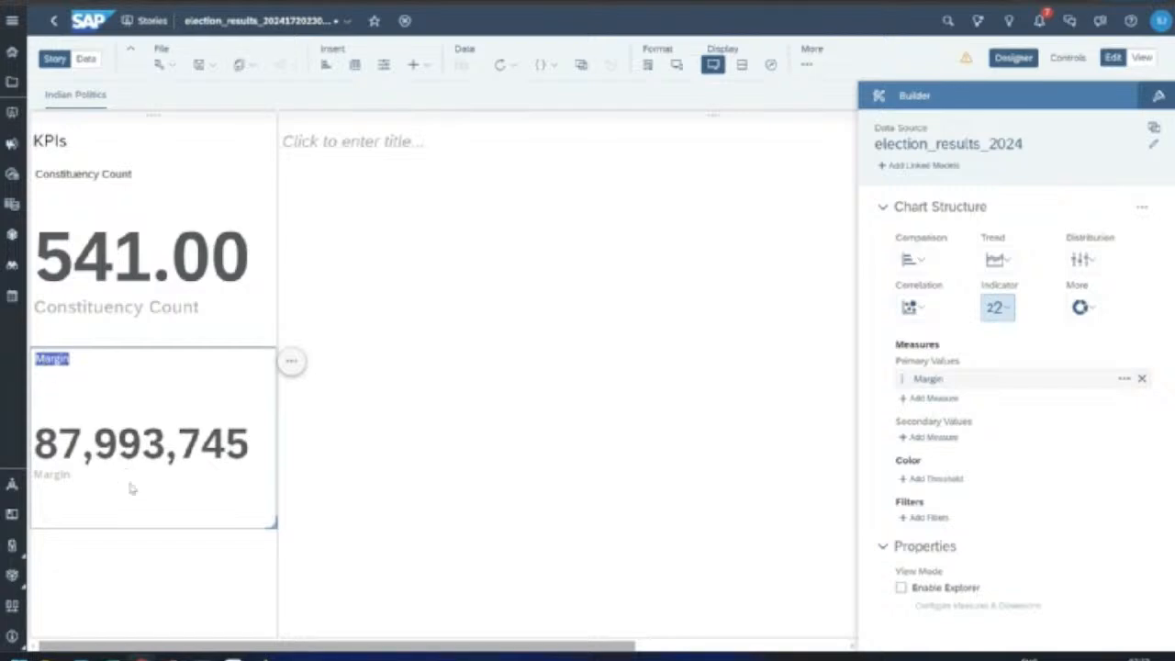
{"action": "left_click_drag", "start_coordinate": [35, 358], "coordinate": [69, 358]}
{"action": "type", "text": "Total Marg"}
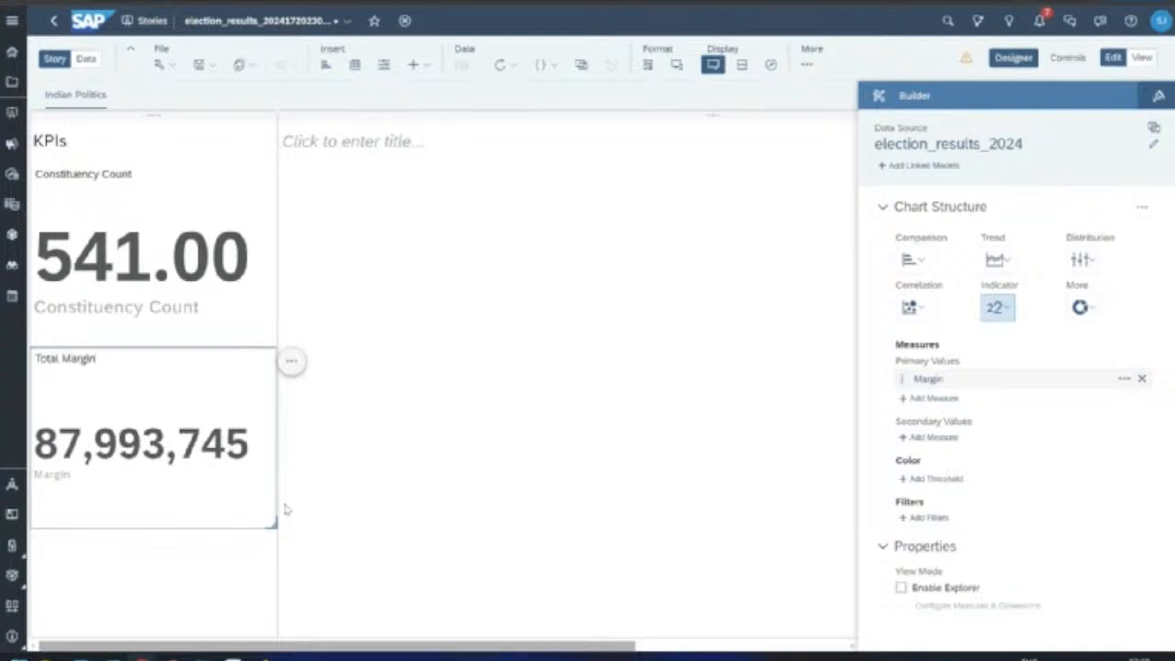
Step: Paste a copy of the Total Margin tile and remove Margin from its primary values
{"action": "left_click", "coordinate": [430, 502]}
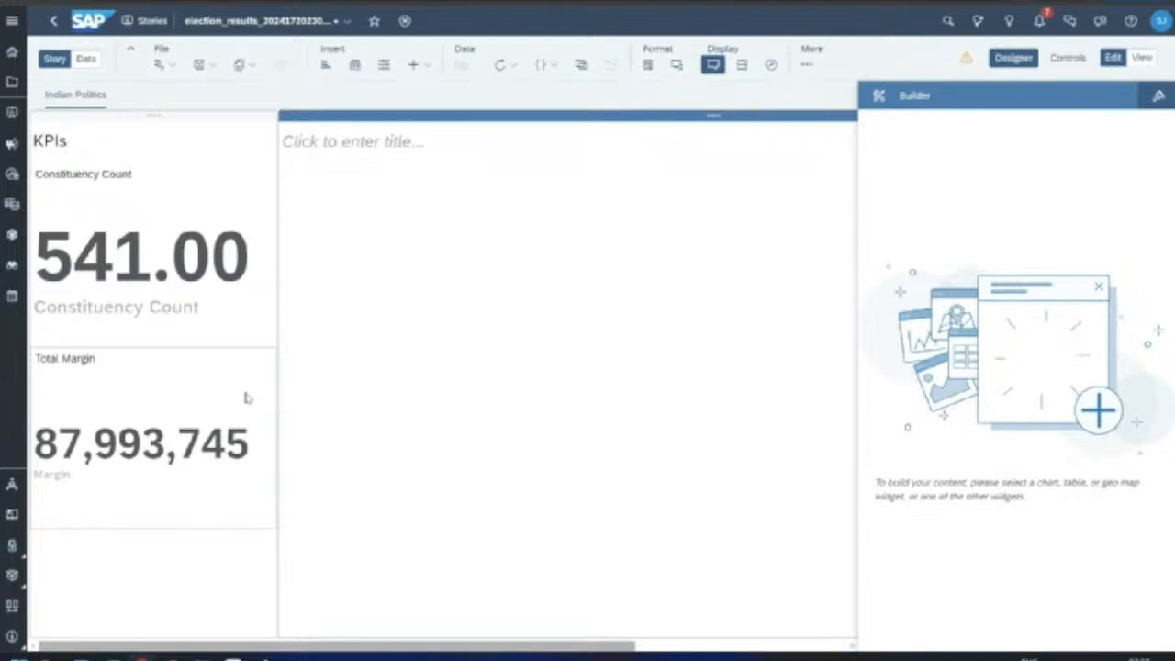
{"action": "left_click", "coordinate": [221, 325]}
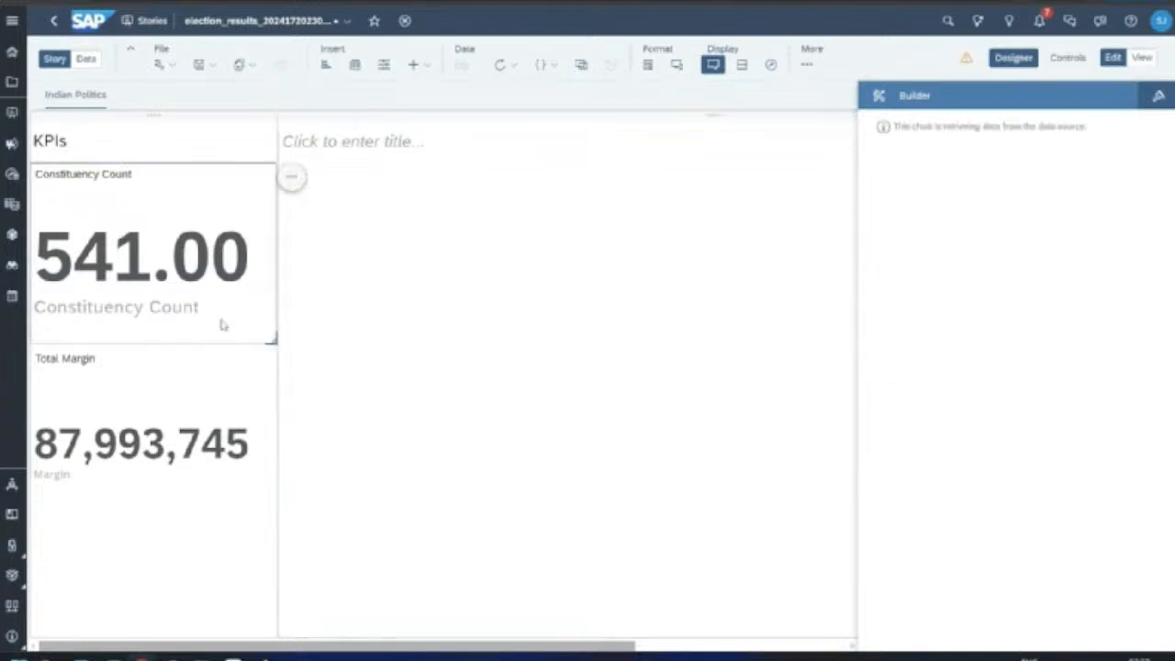
{"action": "left_click", "coordinate": [235, 396]}
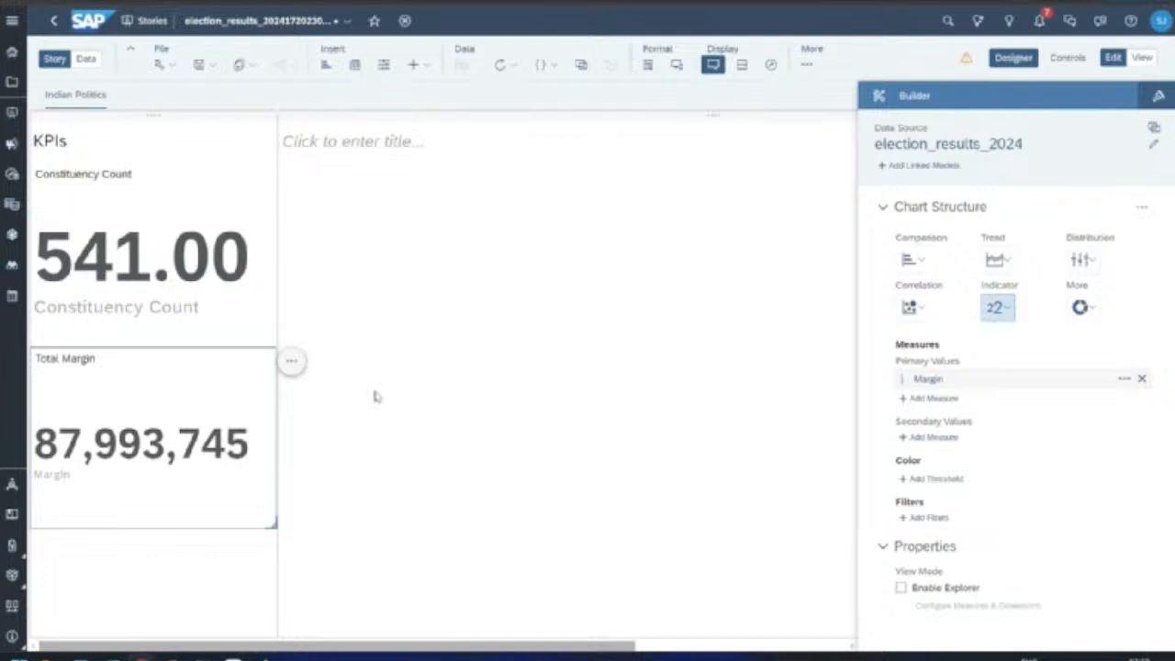
{"action": "key", "text": "ctrl+c"}
{"action": "key", "text": "ctrl+v"}
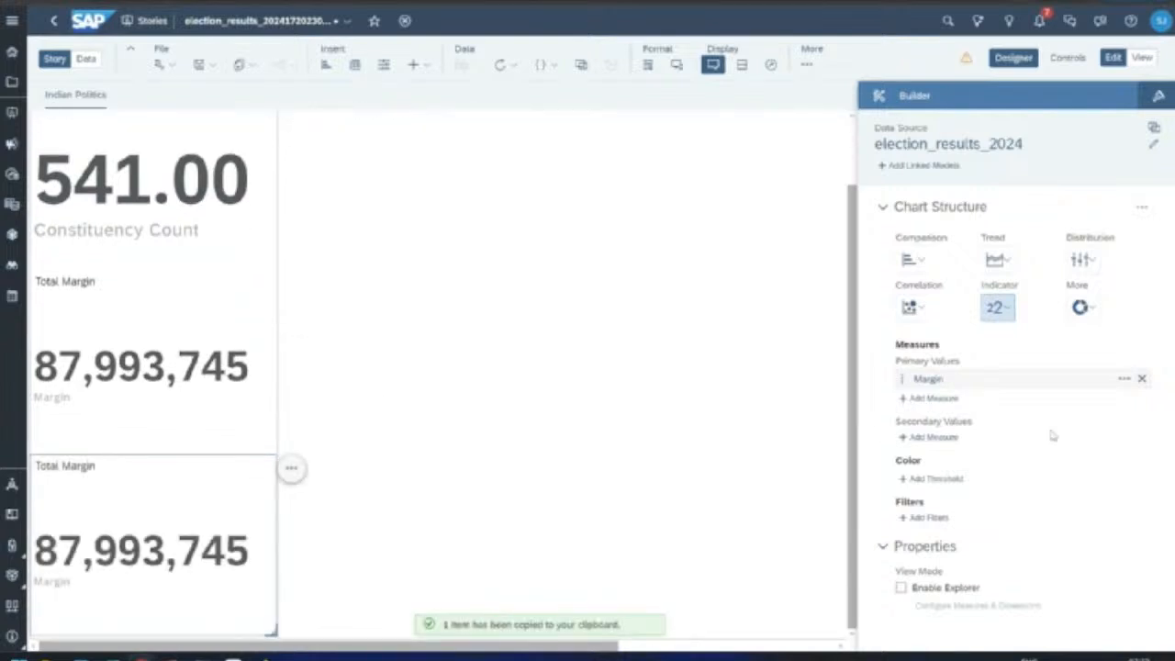
{"action": "left_click", "coordinate": [1142, 379]}
{"action": "left_click", "coordinate": [931, 395]}
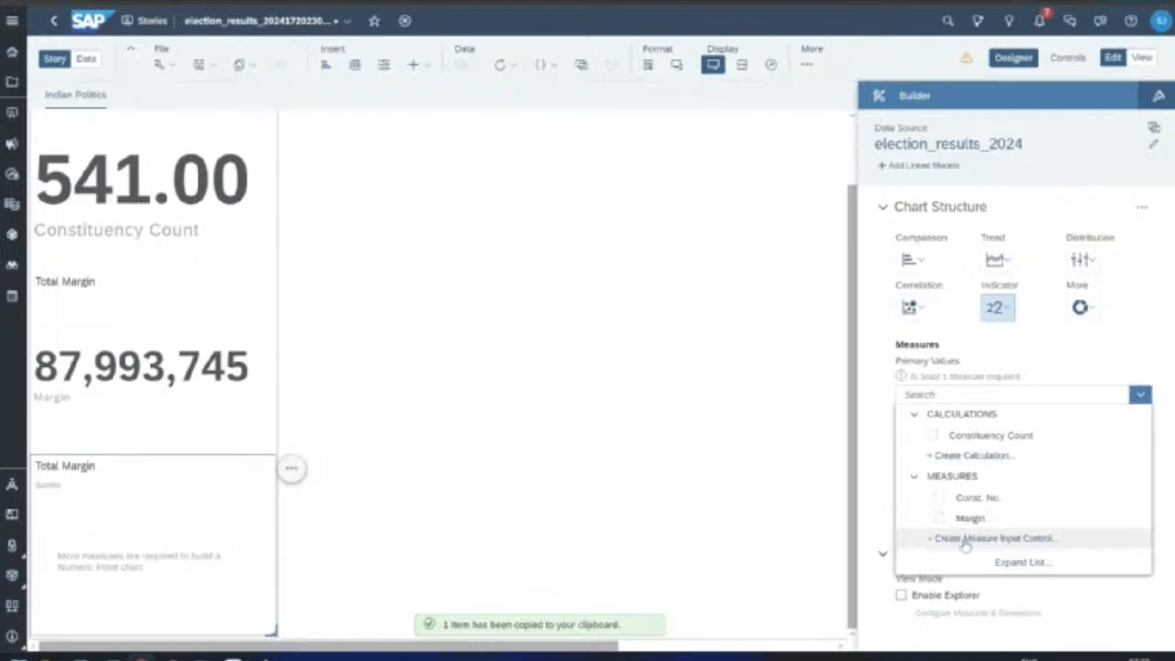
Step: Create a calculated measure with the formula Margin / Constituency Count
{"action": "left_click", "coordinate": [946, 456]}
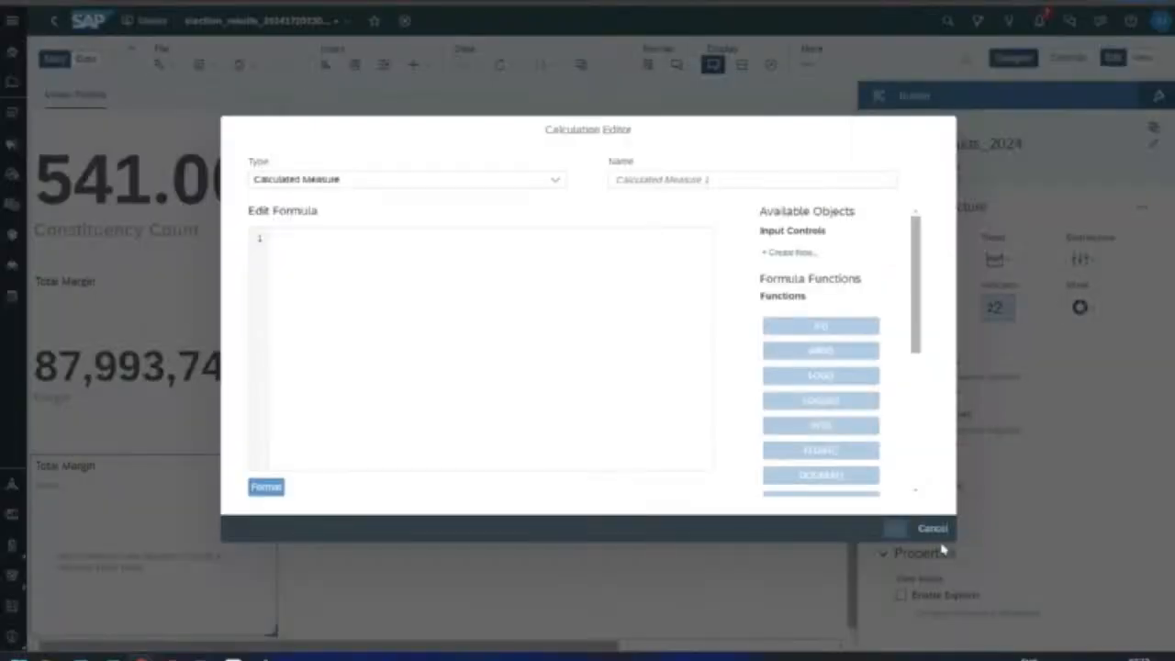
{"action": "left_click", "coordinate": [310, 202]}
{"action": "left_click", "coordinate": [334, 265]}
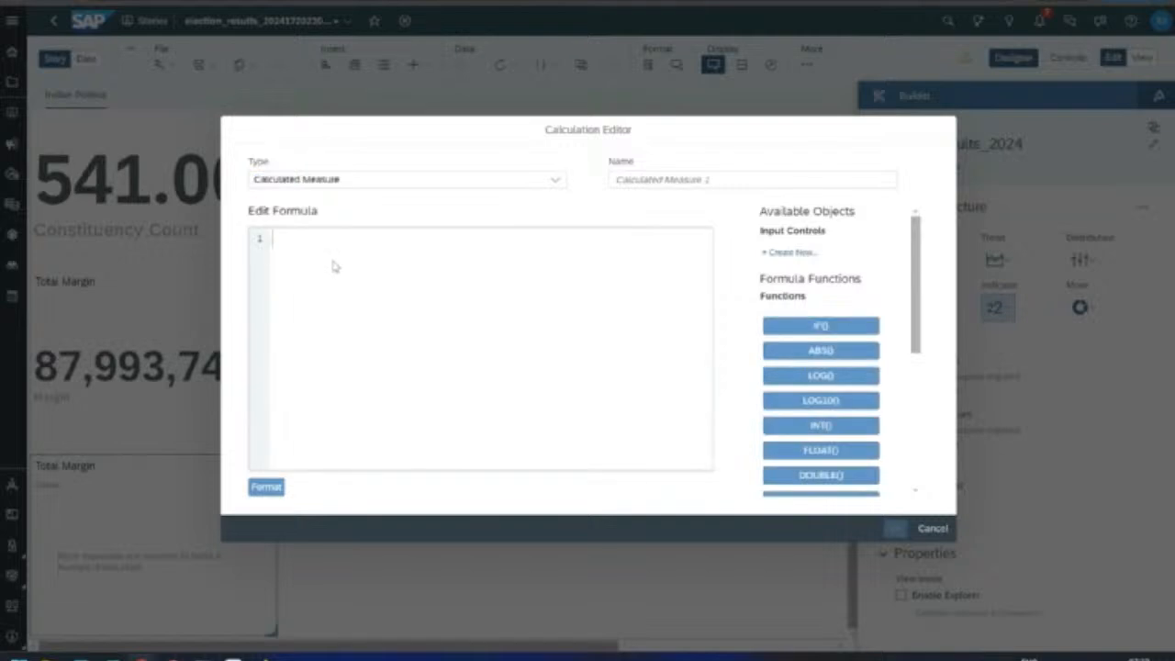
{"action": "type", "text": "mar"}
{"action": "key", "text": "Return"}
{"action": "type", "text": "/"}
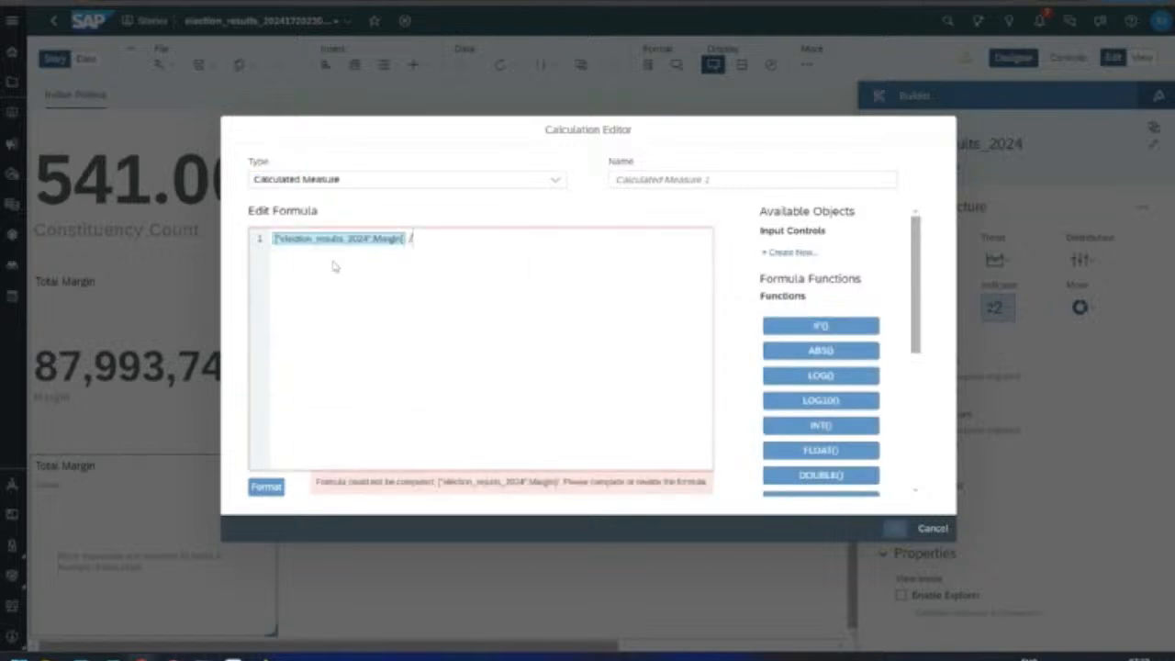
{"action": "type", "text": " con"}
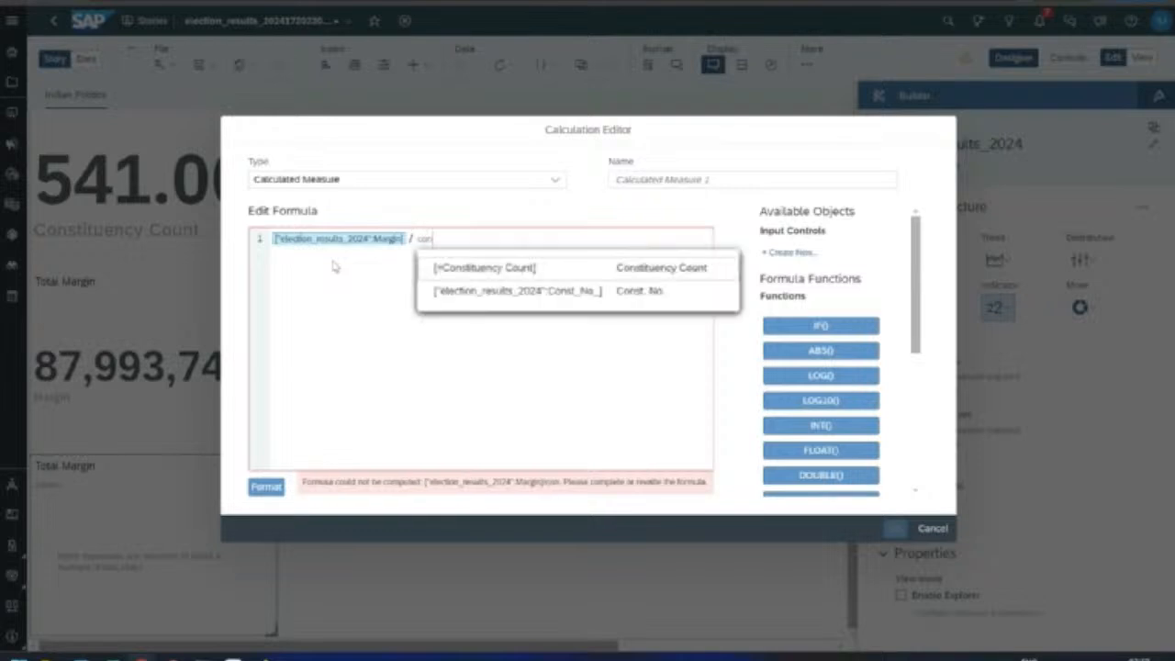
{"action": "key", "text": "Down"}
{"action": "key", "text": "Return"}
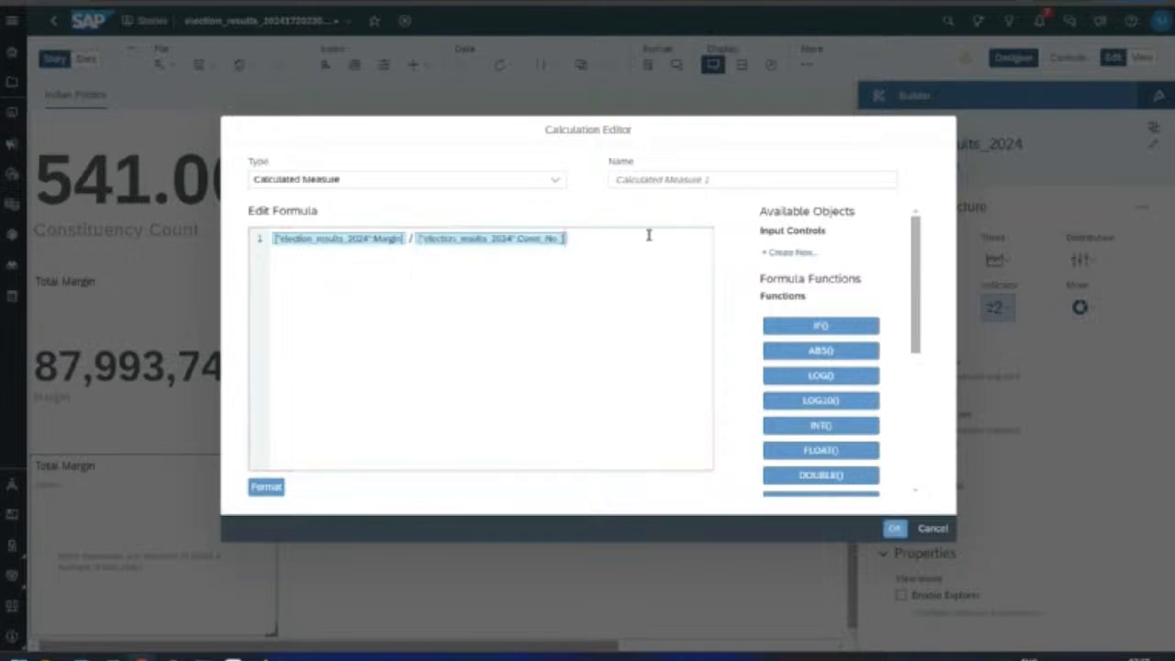
{"action": "key", "text": "ctrl+z"}
{"action": "left_click", "coordinate": [636, 273]}
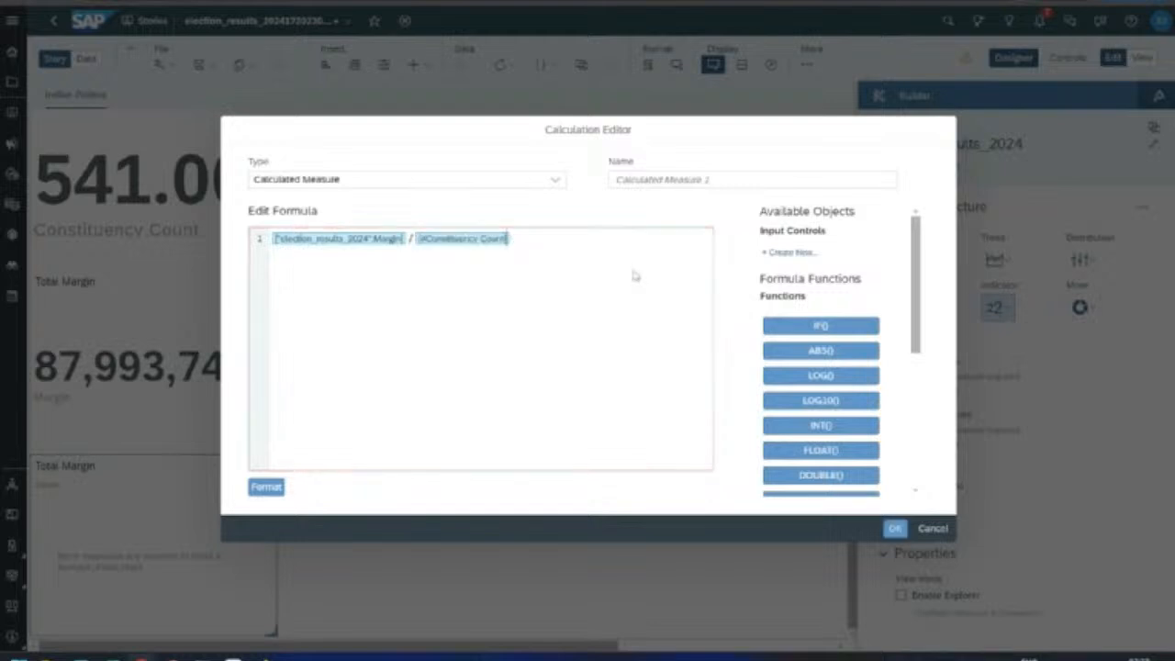
Step: Name the measure 'Avg Vote Diff' and apply it, so the tile reads 162,650.18
{"action": "left_click", "coordinate": [663, 180]}
{"action": "type", "text": "Avg"}
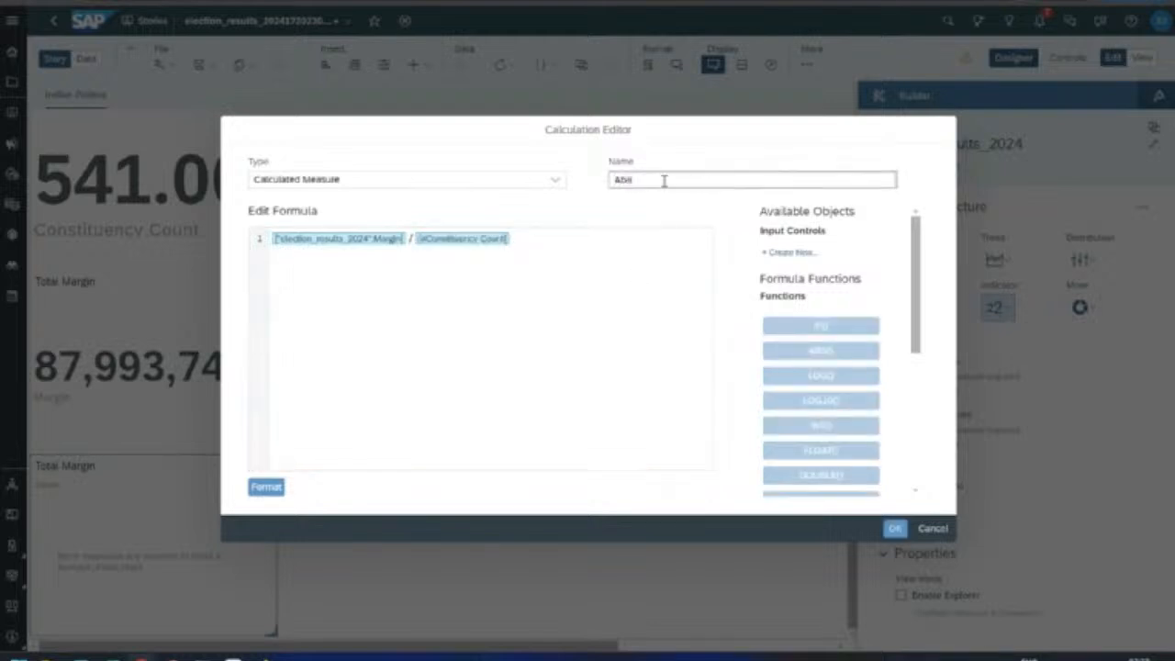
{"action": "type", "text": "rag"}
{"action": "key", "text": "ctrl+a"}
{"action": "type", "text": "Avg."}
{"action": "key", "text": "BackSpace"}
{"action": "key", "text": "BackSpace"}
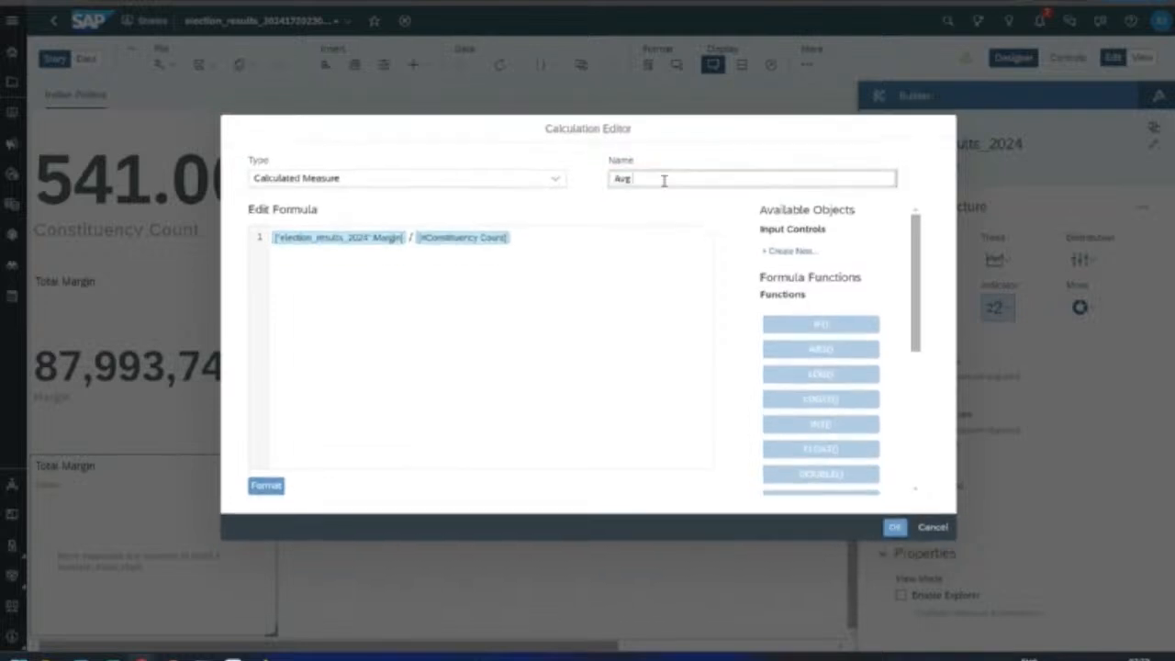
{"action": "type", "text": "Vote Di"}
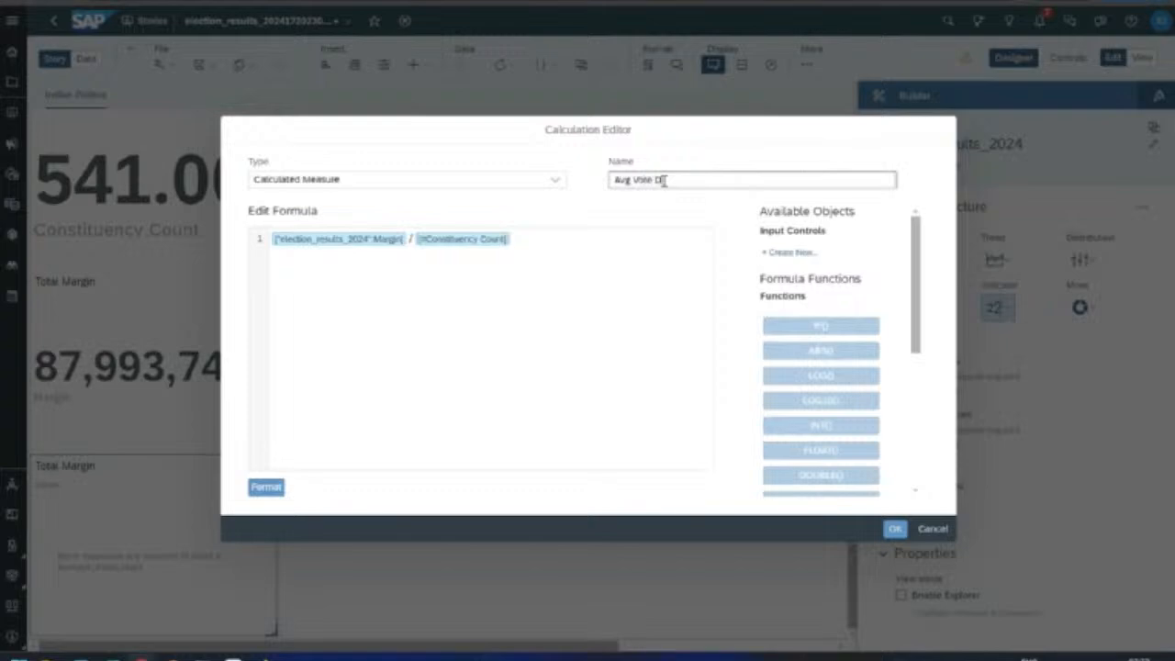
{"action": "type", "text": "ce Diff"}
{"action": "left_click", "coordinate": [895, 528]}
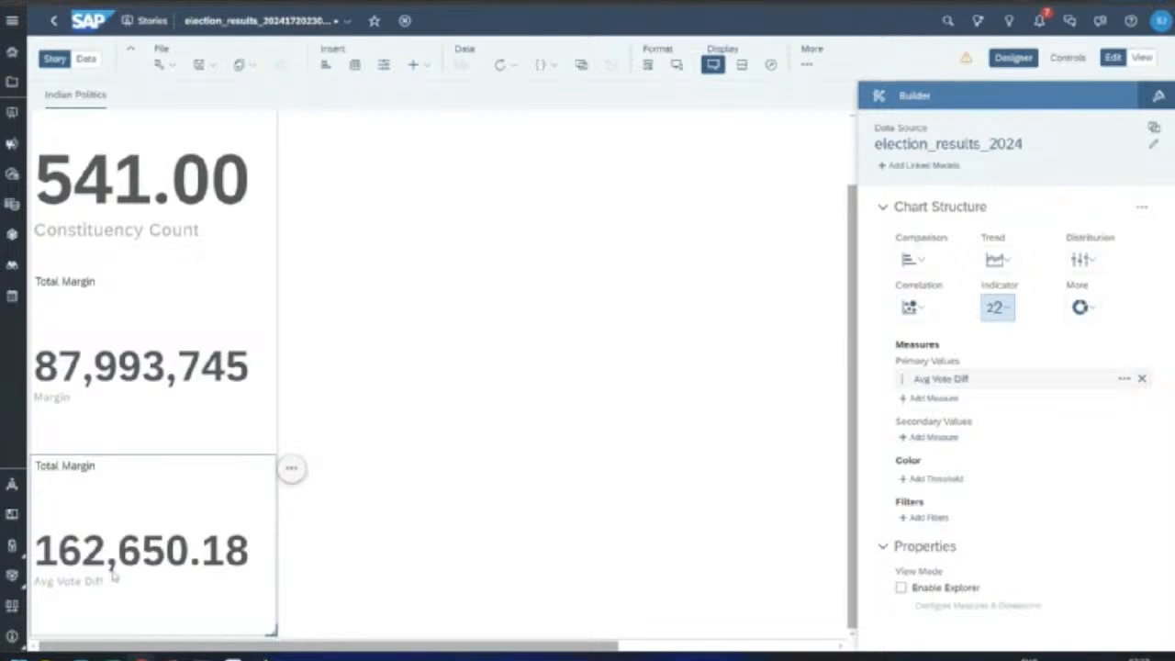
Step: Title the empty right lane 'Political Dynamics' and insert a new chart into it
{"action": "left_click", "coordinate": [397, 558]}
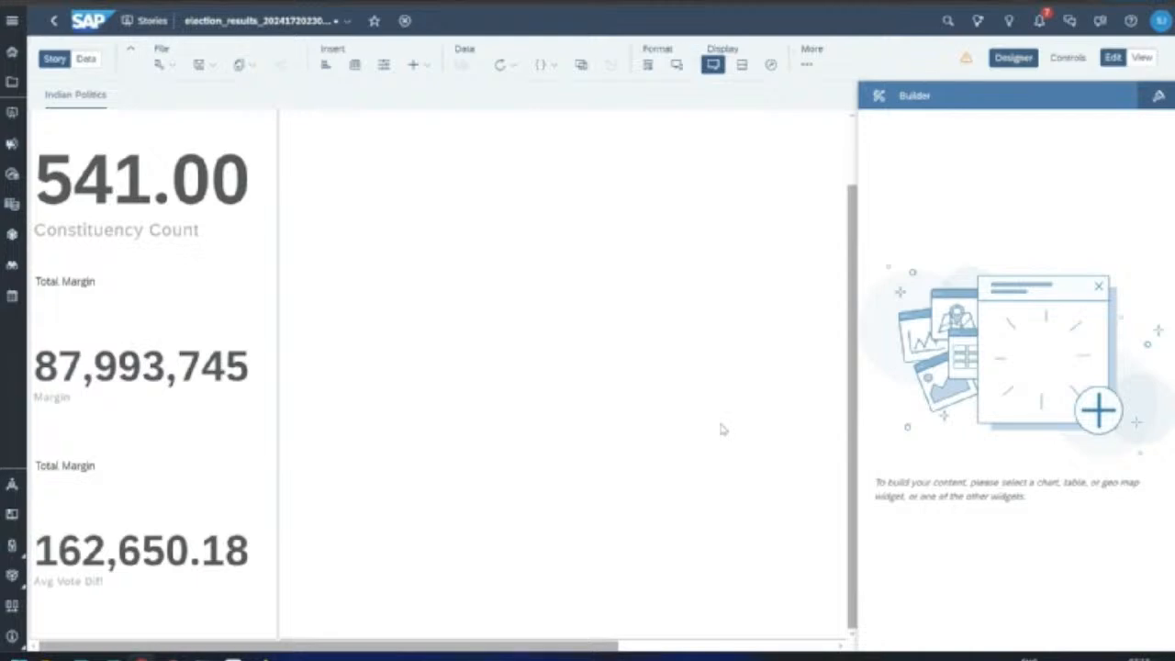
{"action": "scroll", "coordinate": [161, 344], "scroll_direction": "up", "scroll_amount": 2}
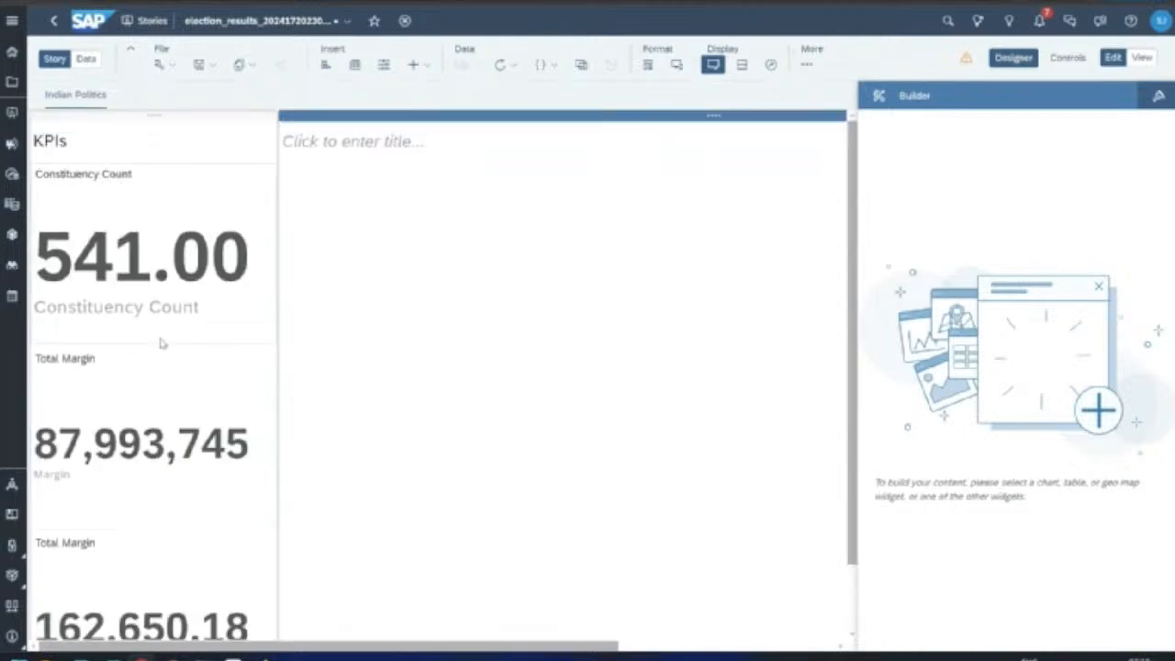
{"action": "left_click", "coordinate": [317, 139]}
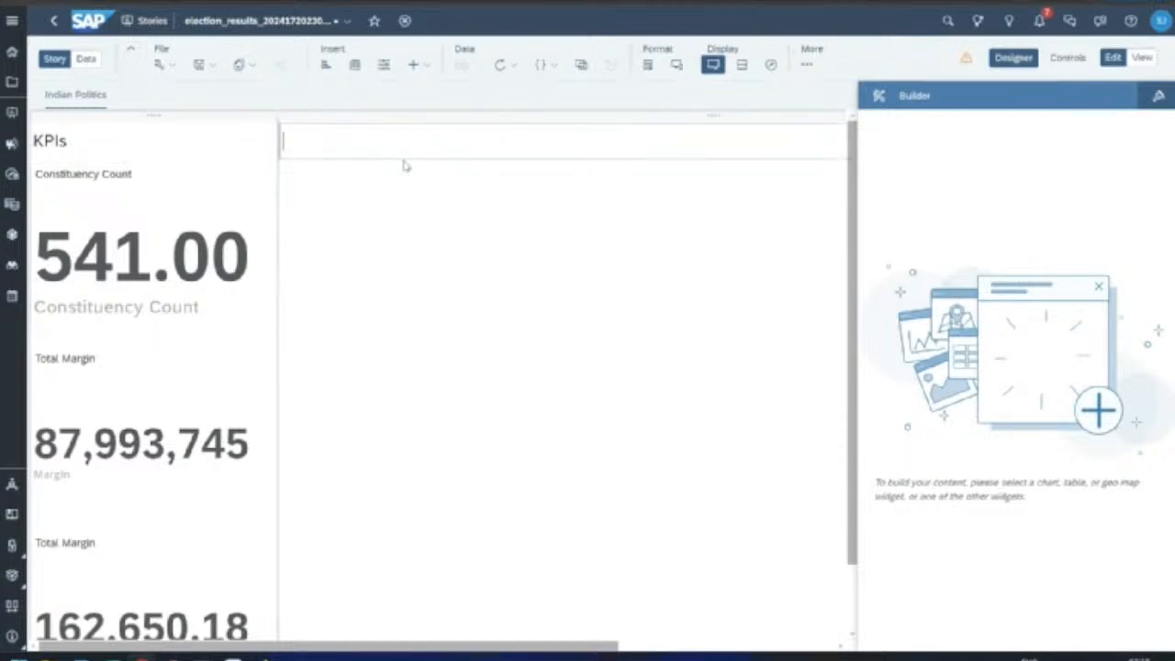
{"action": "type", "text": "Political D"}
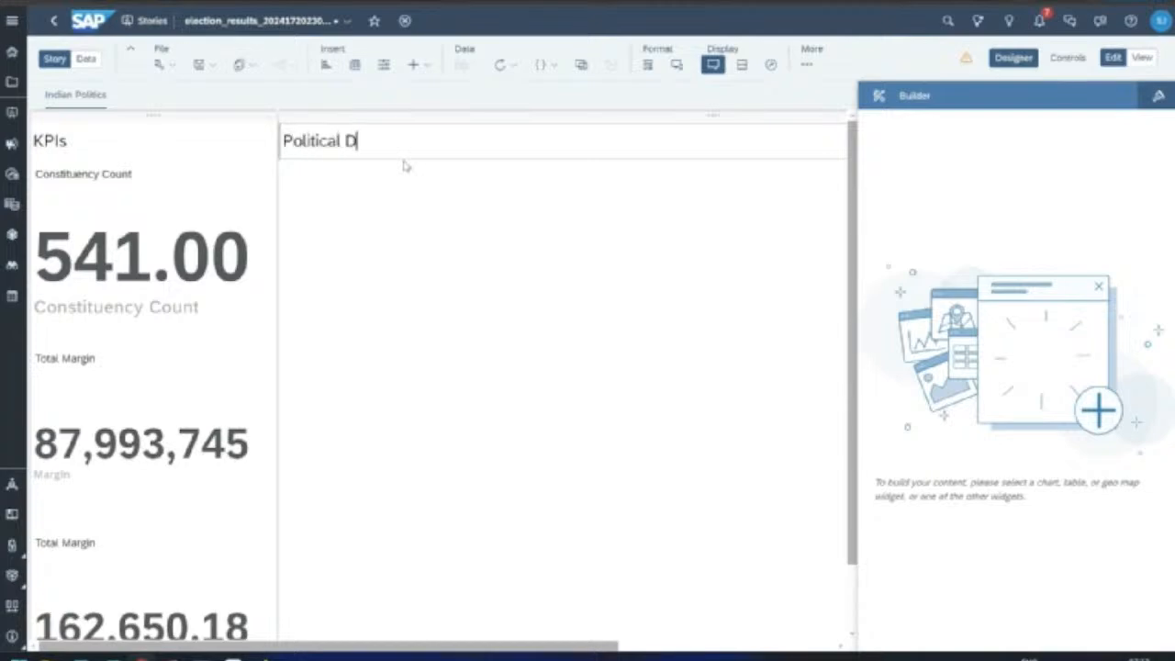
{"action": "type", "text": "ynamics"}
{"action": "left_click", "coordinate": [453, 244]}
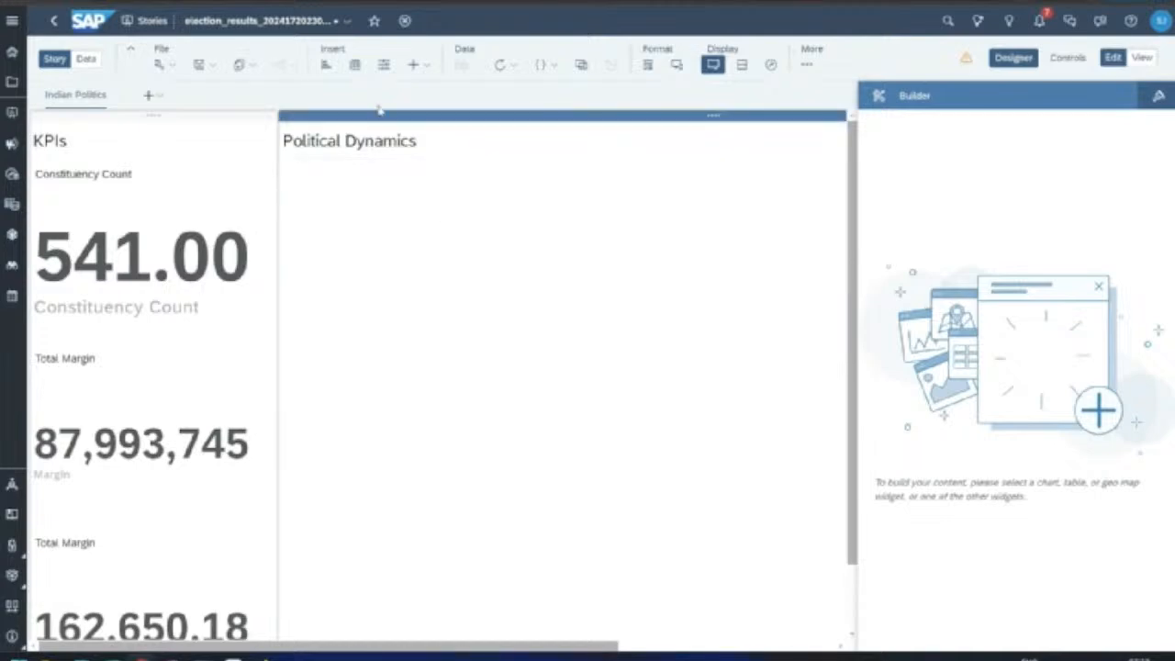
{"action": "left_click", "coordinate": [327, 70]}
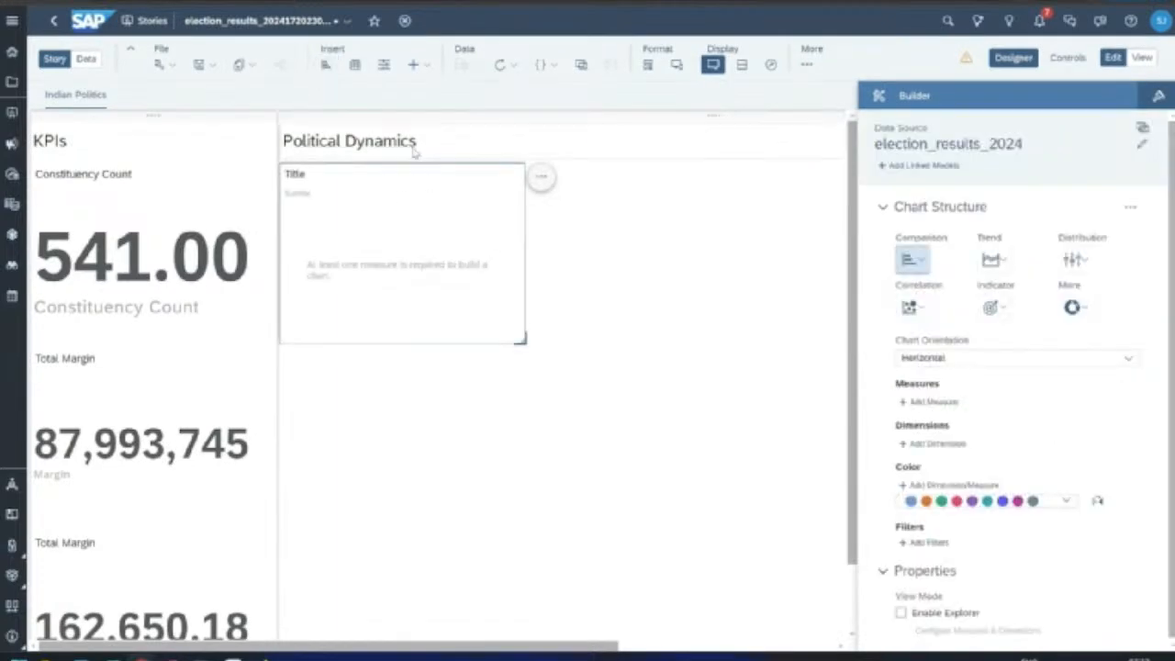
Step: Move the KPIs lane left, place Total Margin below Avg Vote Diff, and narrow the lane
{"action": "left_click", "coordinate": [405, 117]}
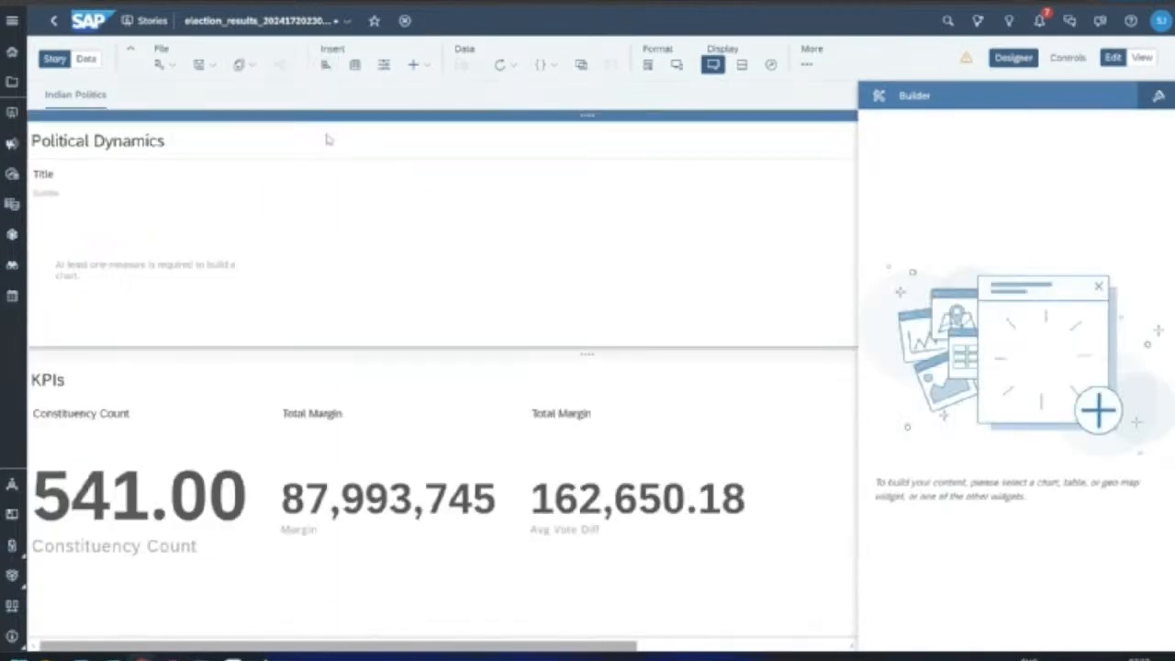
{"action": "left_click_drag", "start_coordinate": [192, 353], "coordinate": [34, 285]}
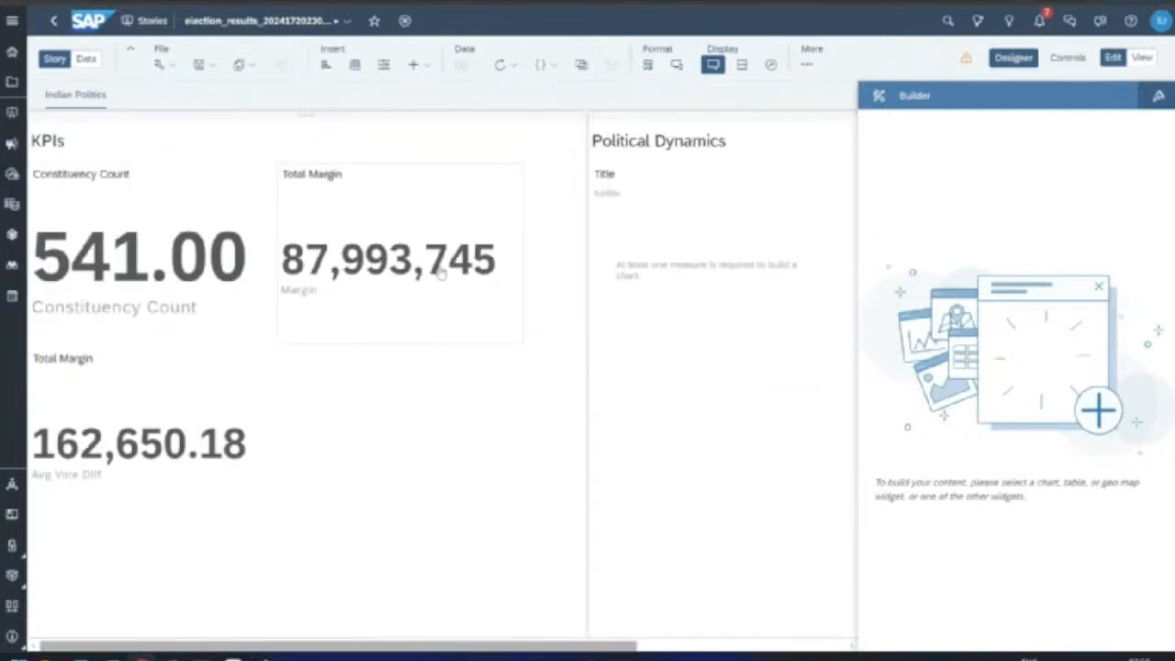
{"action": "left_click", "coordinate": [390, 174]}
{"action": "left_click_drag", "start_coordinate": [388, 163], "coordinate": [288, 458]}
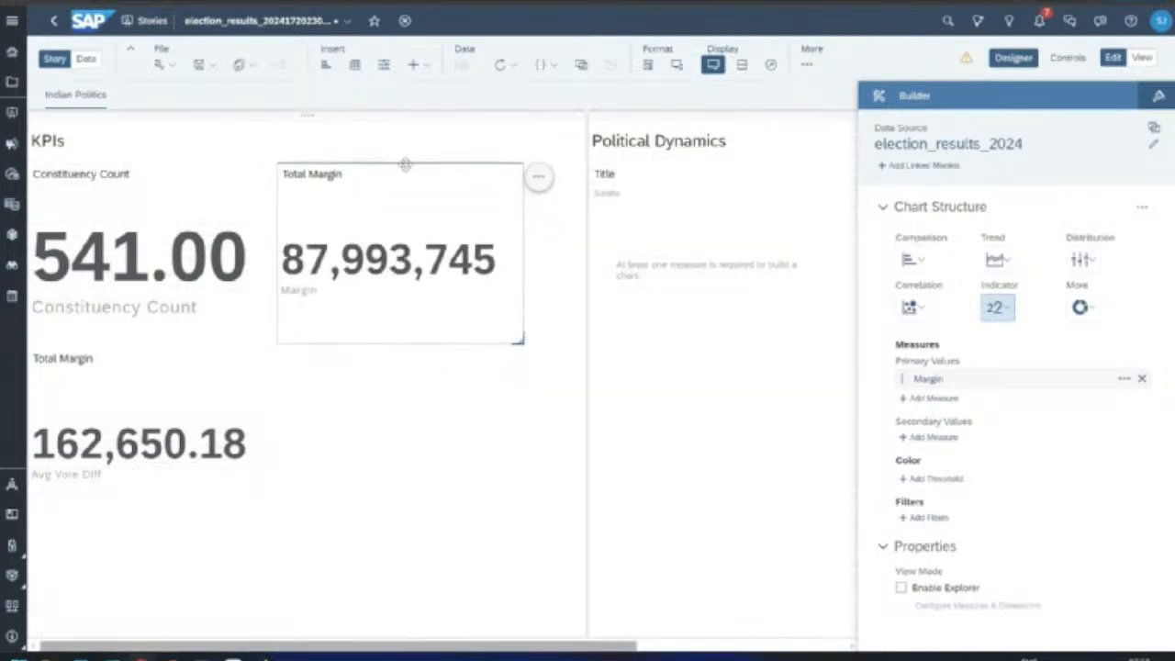
{"action": "left_click_drag", "start_coordinate": [404, 162], "coordinate": [160, 574]}
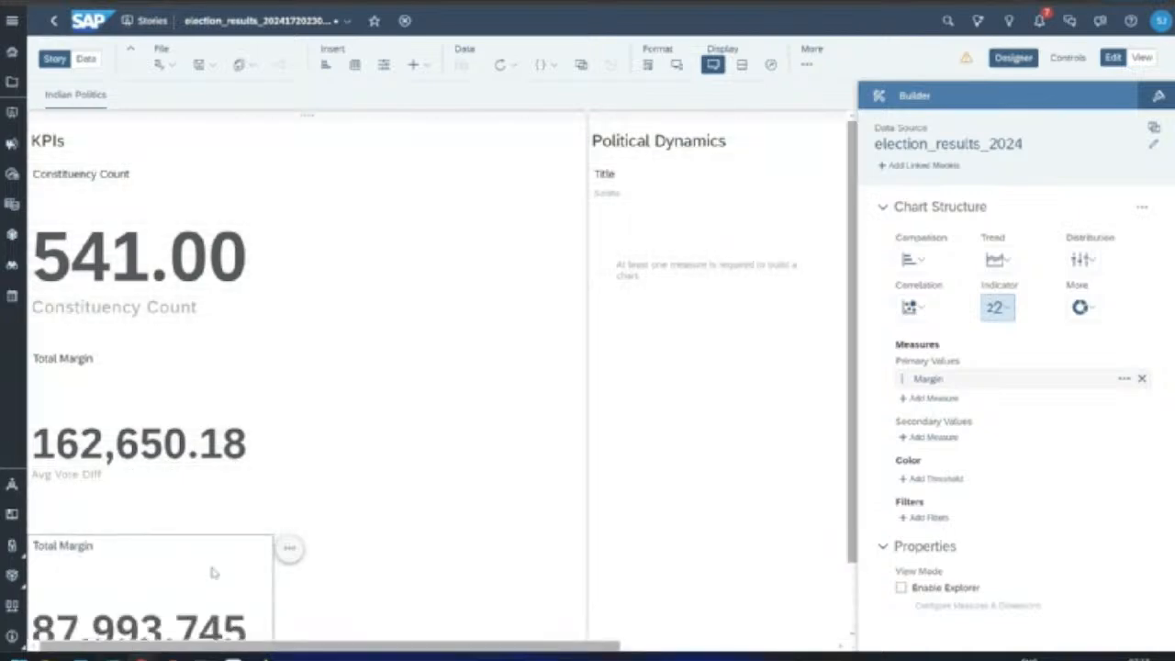
{"action": "left_click_drag", "start_coordinate": [588, 372], "coordinate": [303, 351]}
Step: Set the browser zoom to 90% and select the empty chart
{"action": "left_click", "coordinate": [1164, 2]}
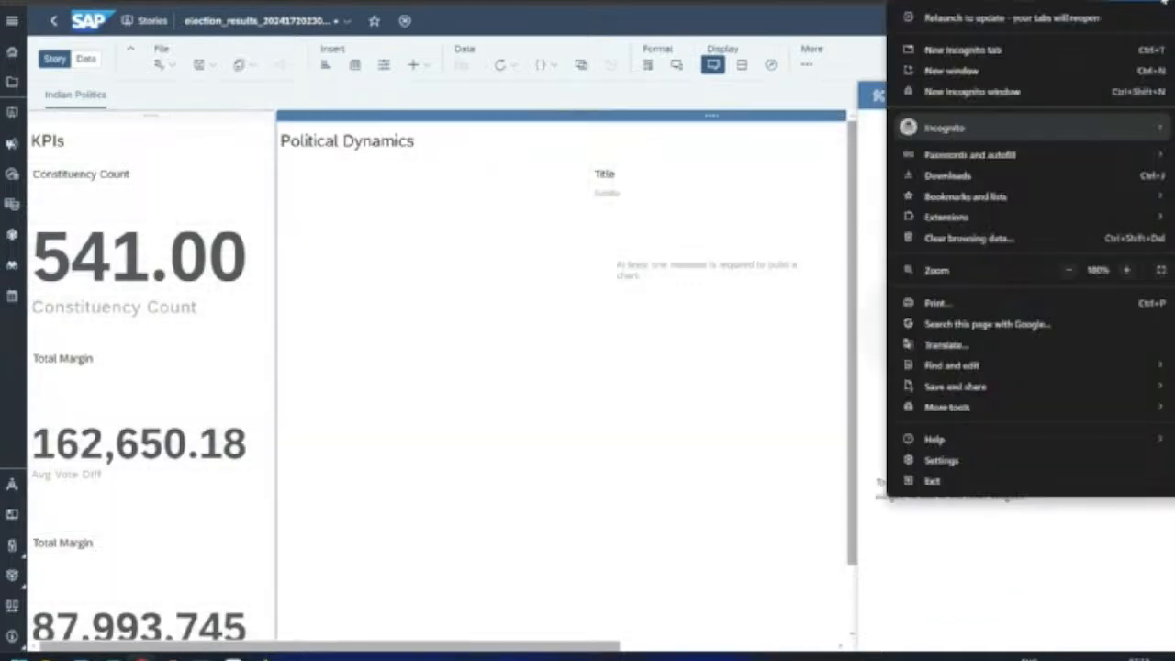
{"action": "left_click", "coordinate": [1070, 270]}
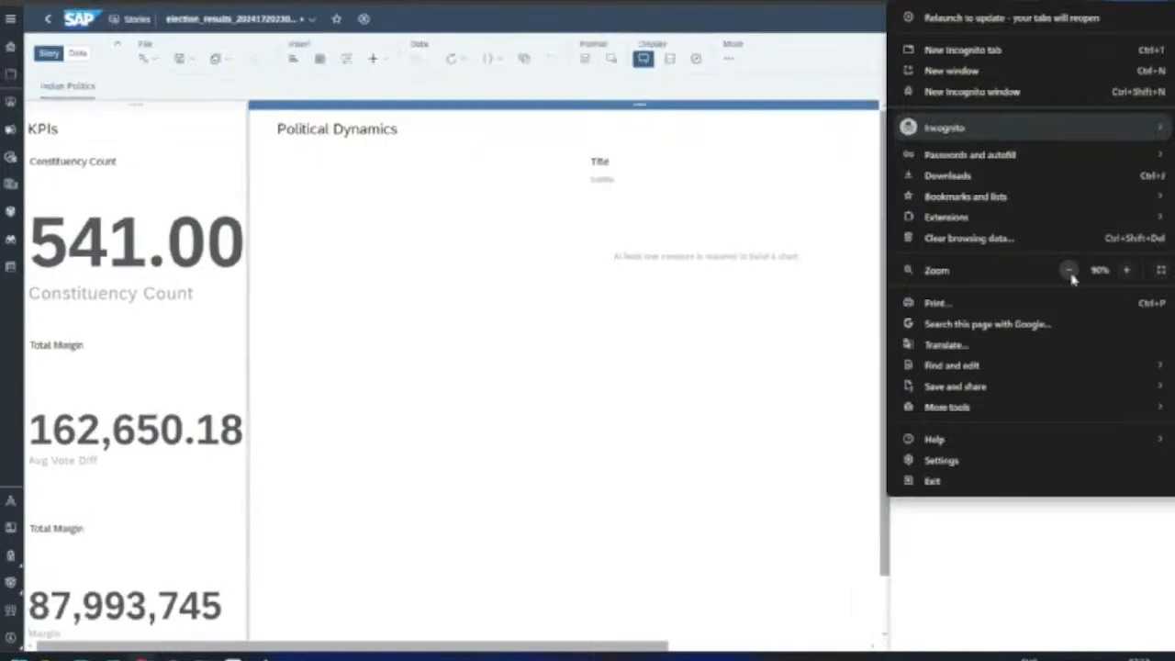
{"action": "left_click", "coordinate": [649, 437]}
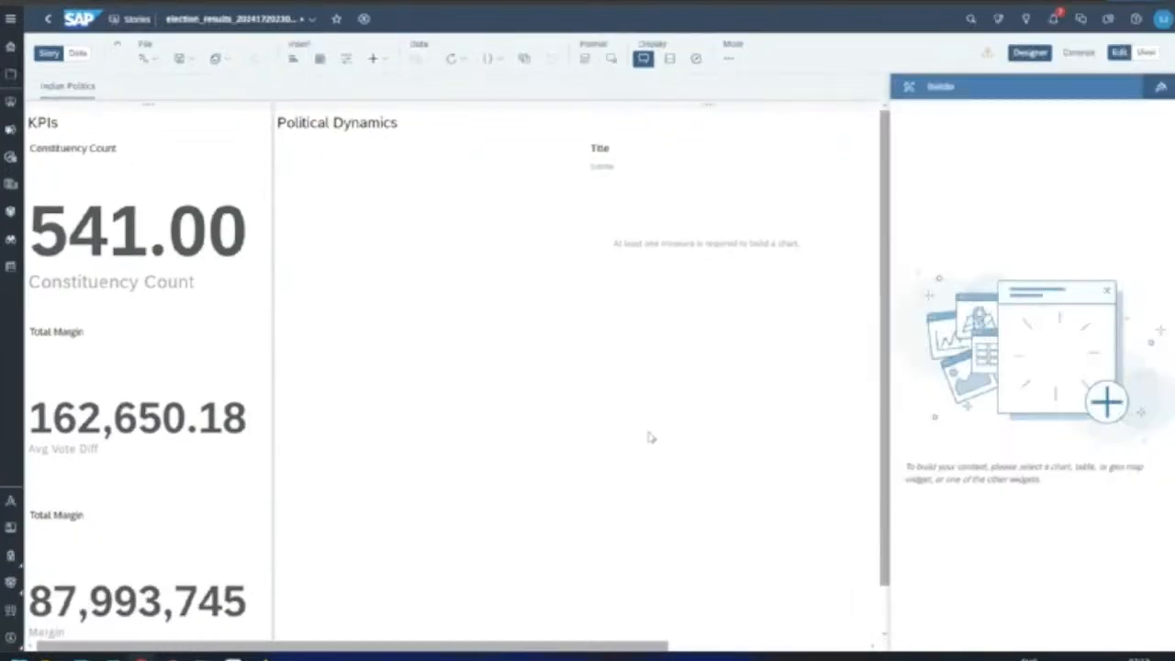
{"action": "left_click", "coordinate": [685, 237]}
Step: Move the chart to the lane's left edge and plot Constituency Count by Leading Party
{"action": "left_click_drag", "start_coordinate": [709, 139], "coordinate": [400, 140]}
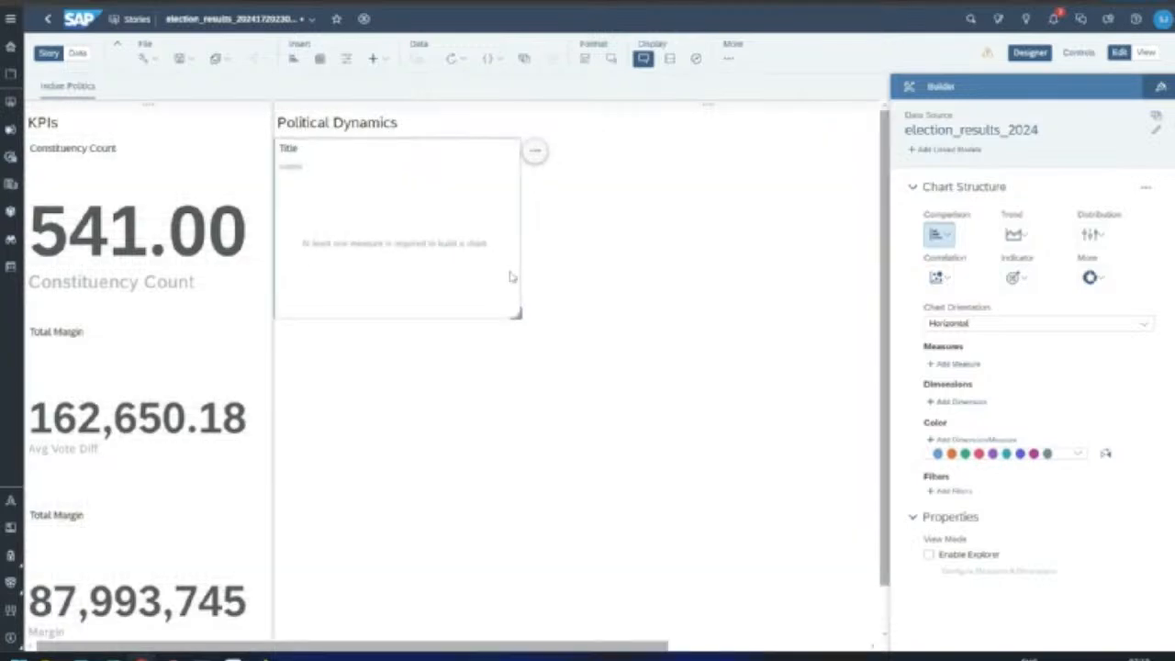
{"action": "left_click", "coordinate": [971, 363]}
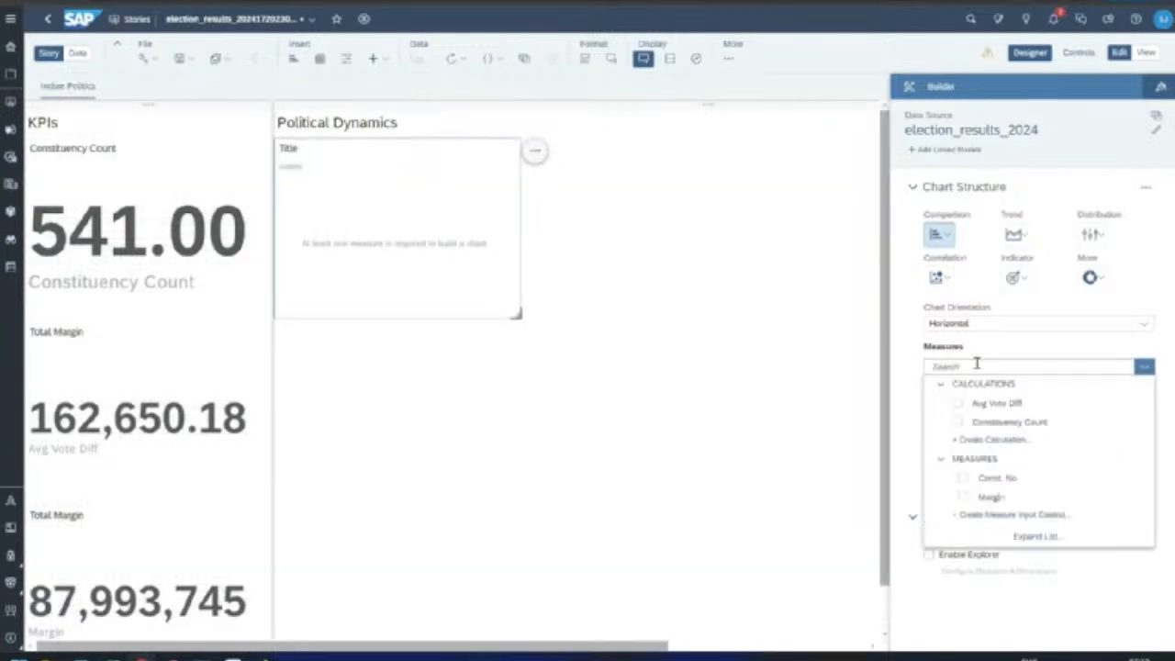
{"action": "left_click", "coordinate": [960, 423]}
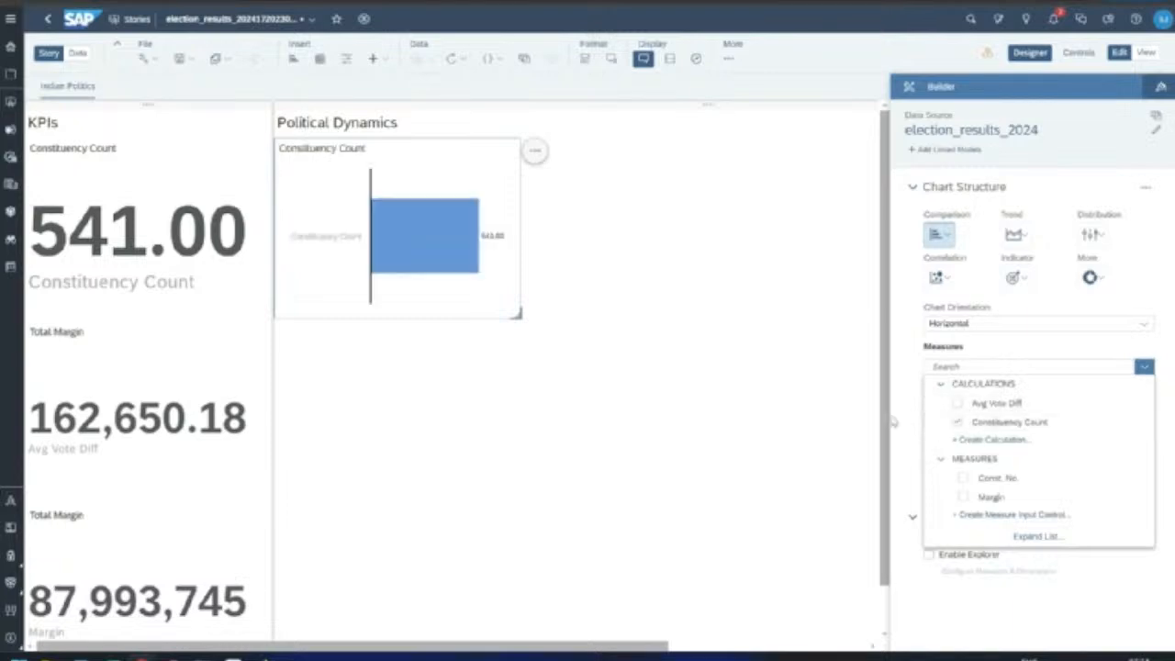
{"action": "left_click", "coordinate": [955, 422]}
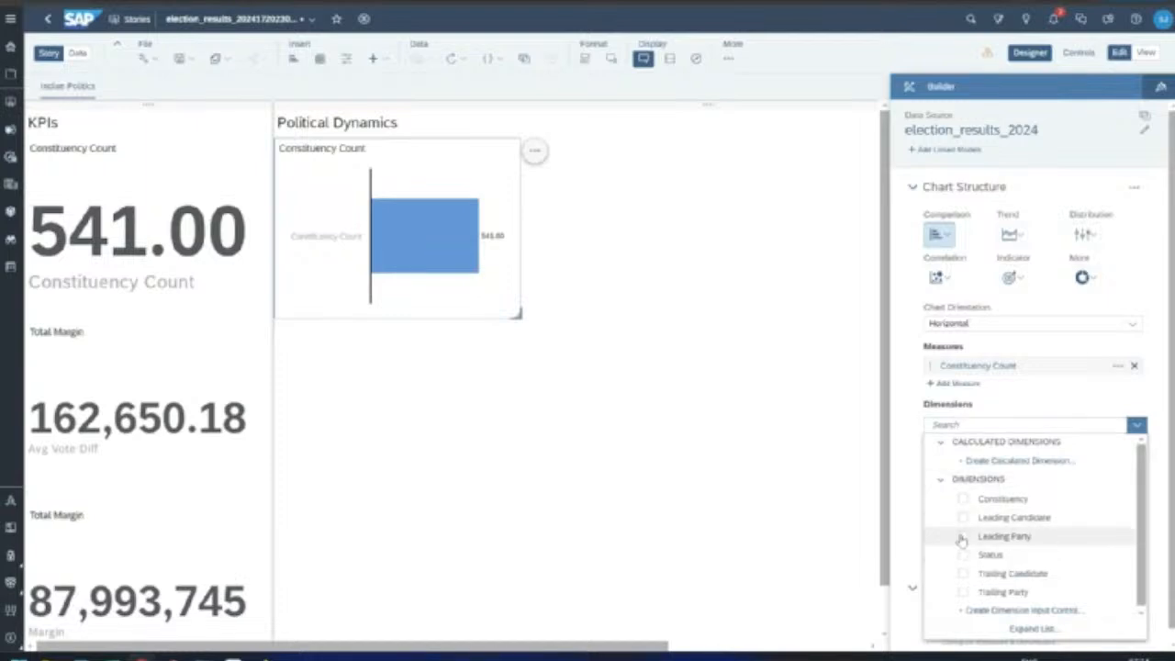
{"action": "left_click", "coordinate": [962, 537]}
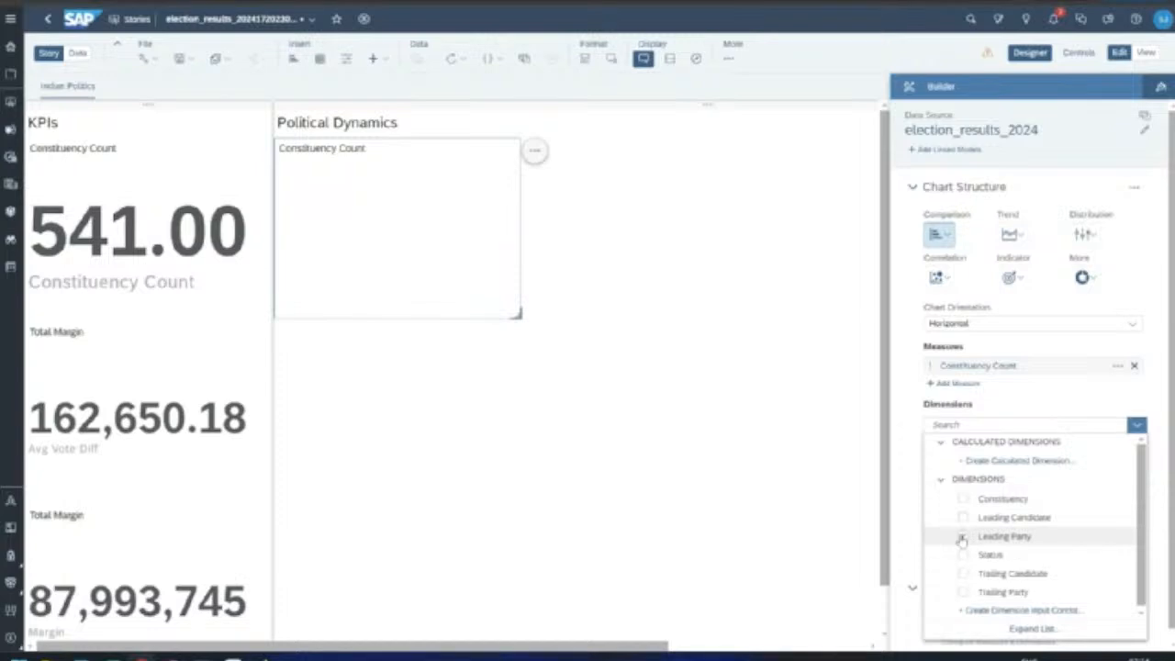
Step: Enlarge the party chart and rank it to show only the Top 5 parties
{"action": "left_click", "coordinate": [522, 322]}
{"action": "left_click", "coordinate": [524, 325]}
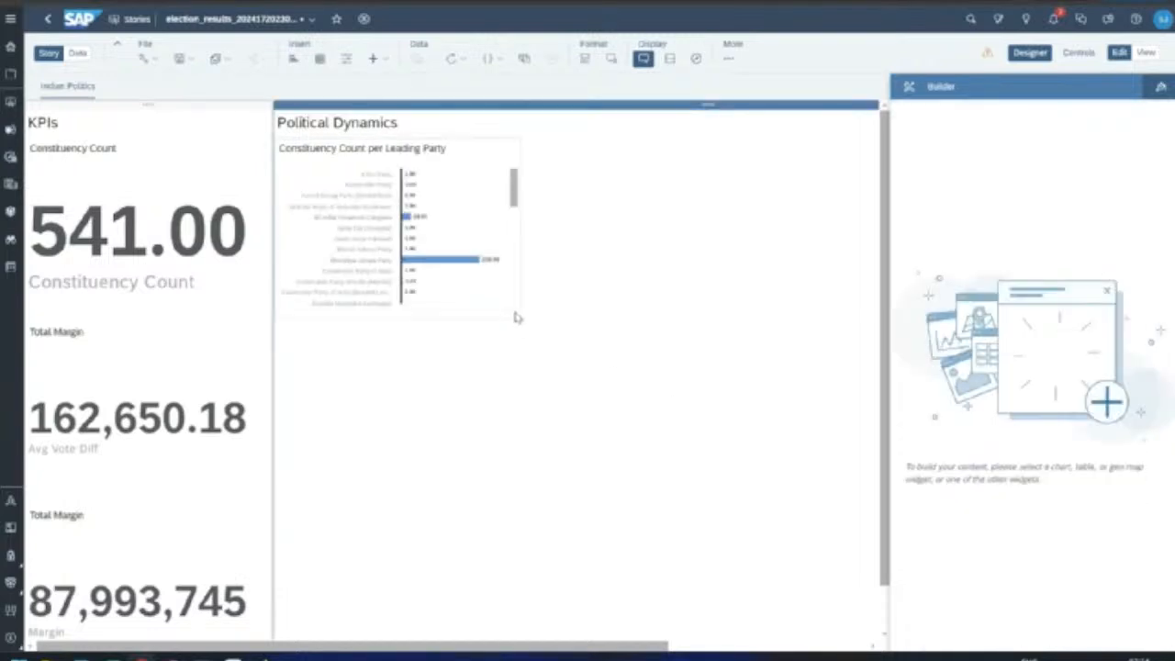
{"action": "left_click", "coordinate": [518, 316]}
{"action": "left_click_drag", "start_coordinate": [518, 314], "coordinate": [616, 398]}
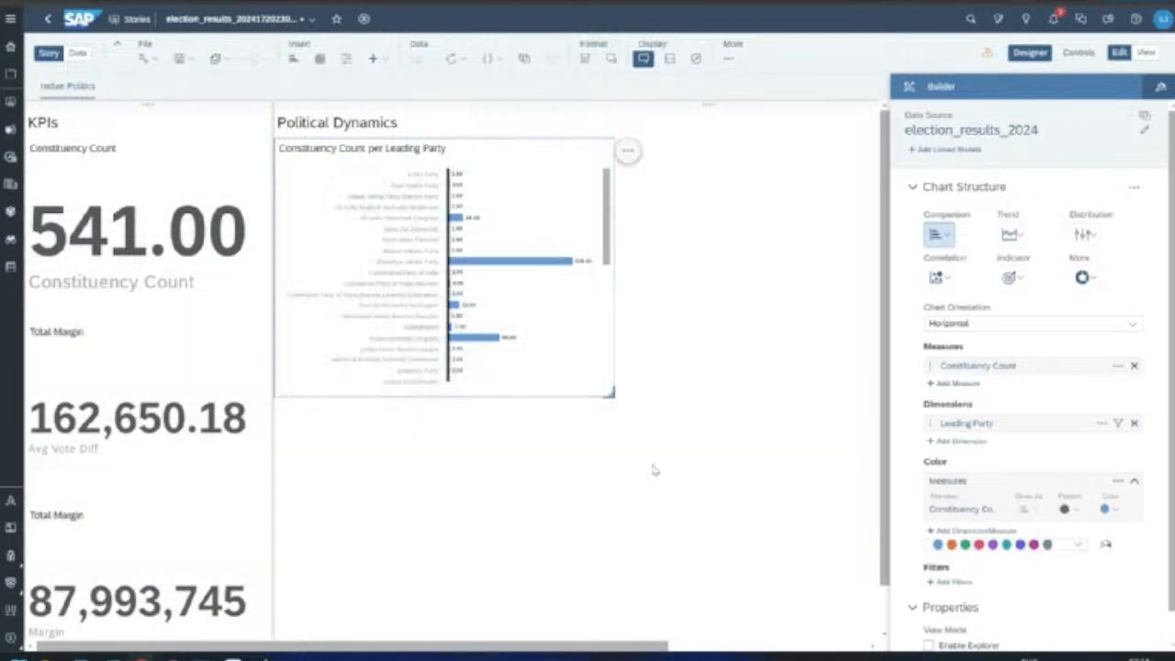
{"action": "left_click", "coordinate": [628, 151]}
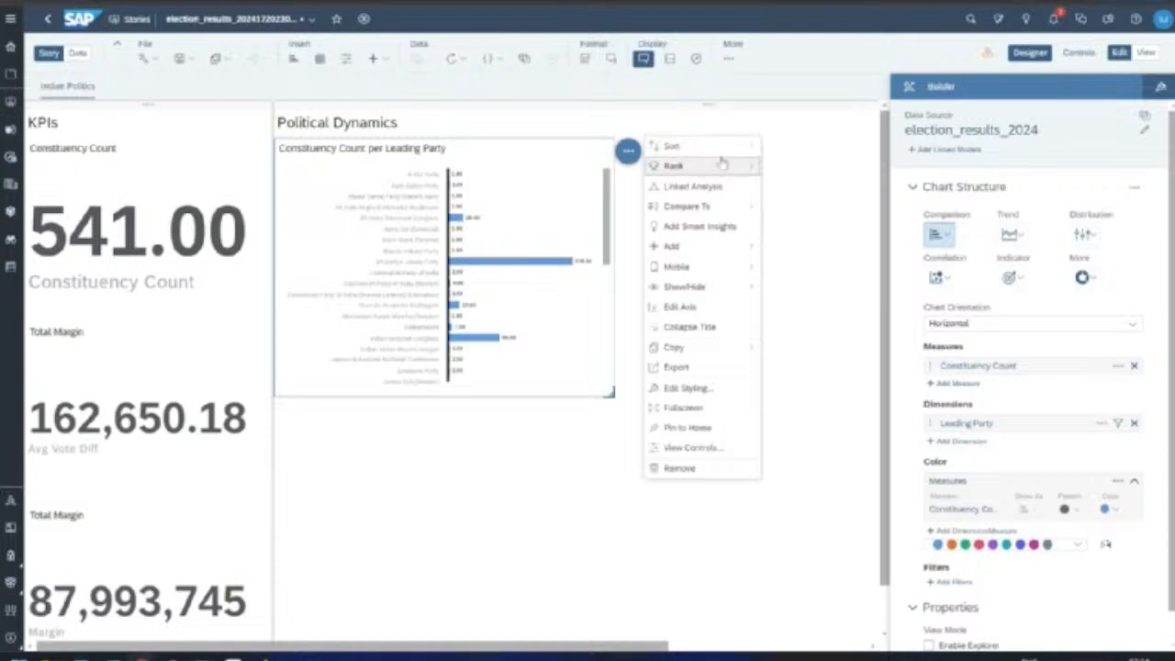
{"action": "mouse_move", "coordinate": [722, 165]}
{"action": "mouse_move", "coordinate": [799, 169]}
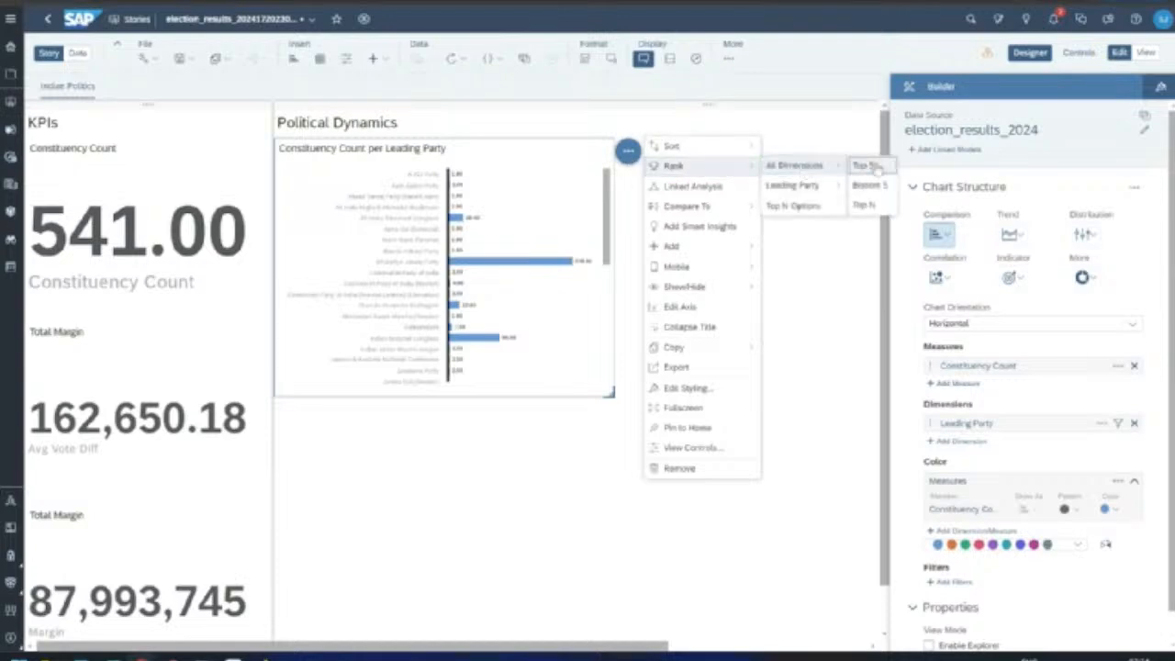
{"action": "left_click", "coordinate": [868, 166]}
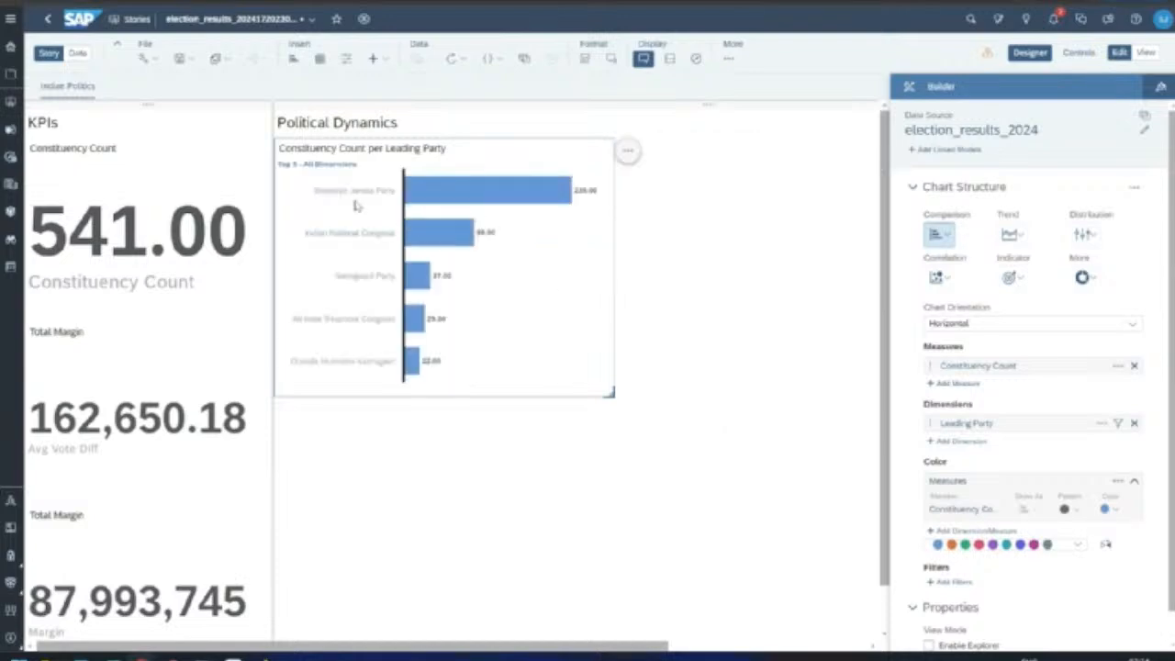
Step: Shrink the party chart to a smaller size
{"action": "mouse_move", "coordinate": [559, 191]}
{"action": "left_click_drag", "start_coordinate": [609, 393], "coordinate": [580, 379]}
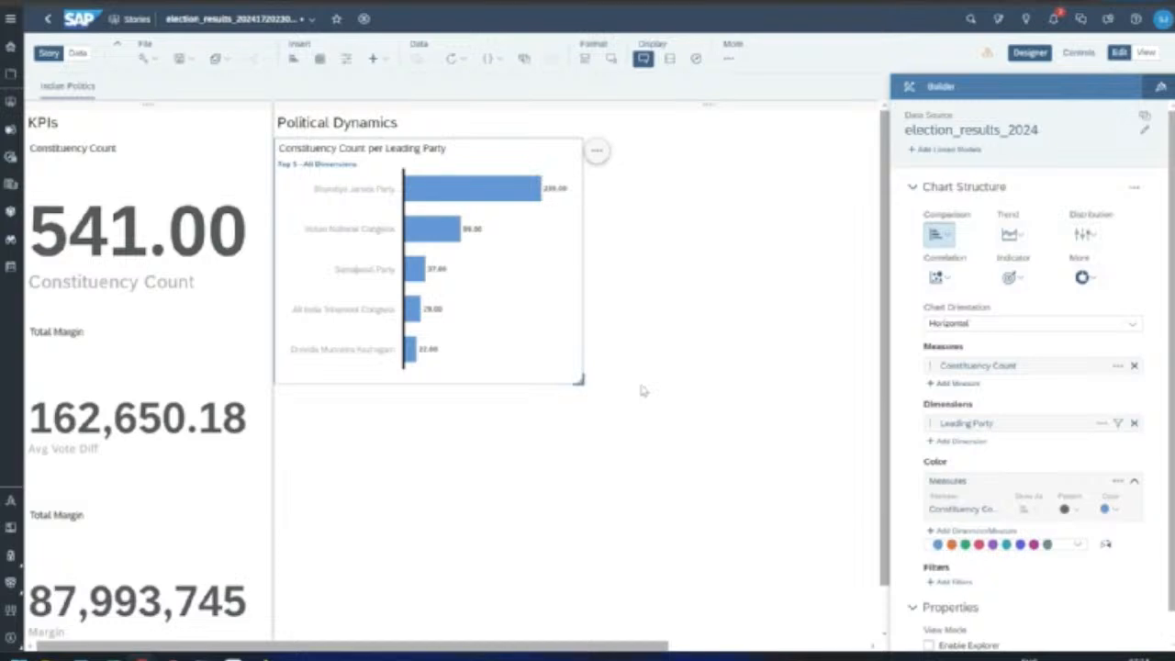
{"action": "left_click", "coordinate": [643, 389]}
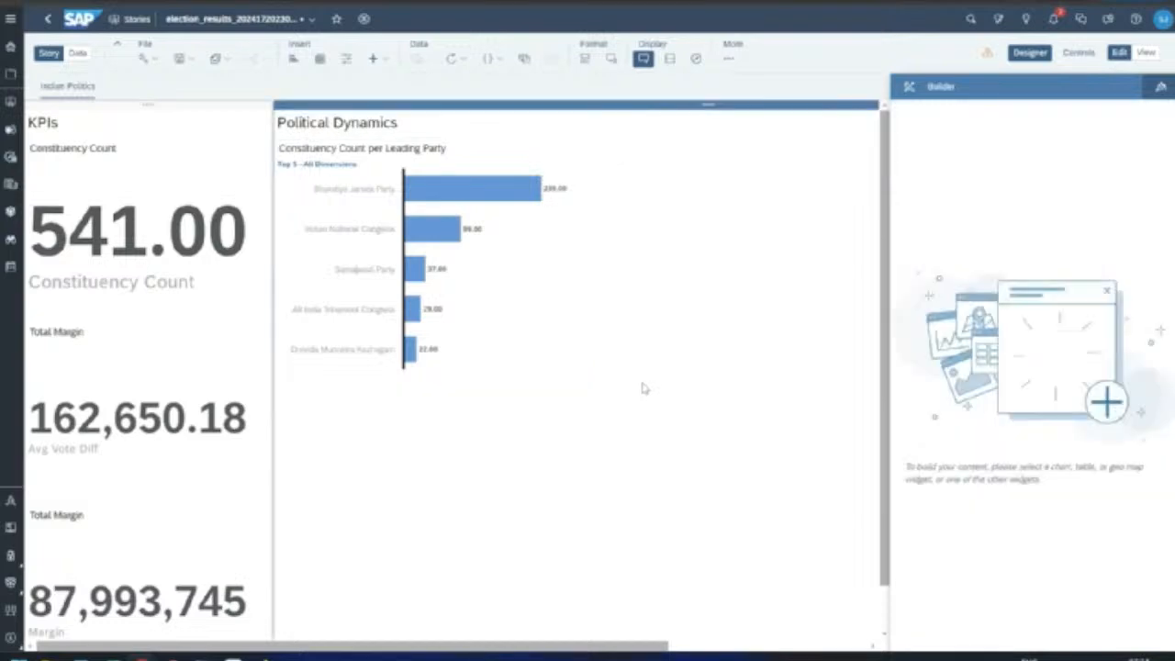
{"action": "left_click", "coordinate": [548, 343]}
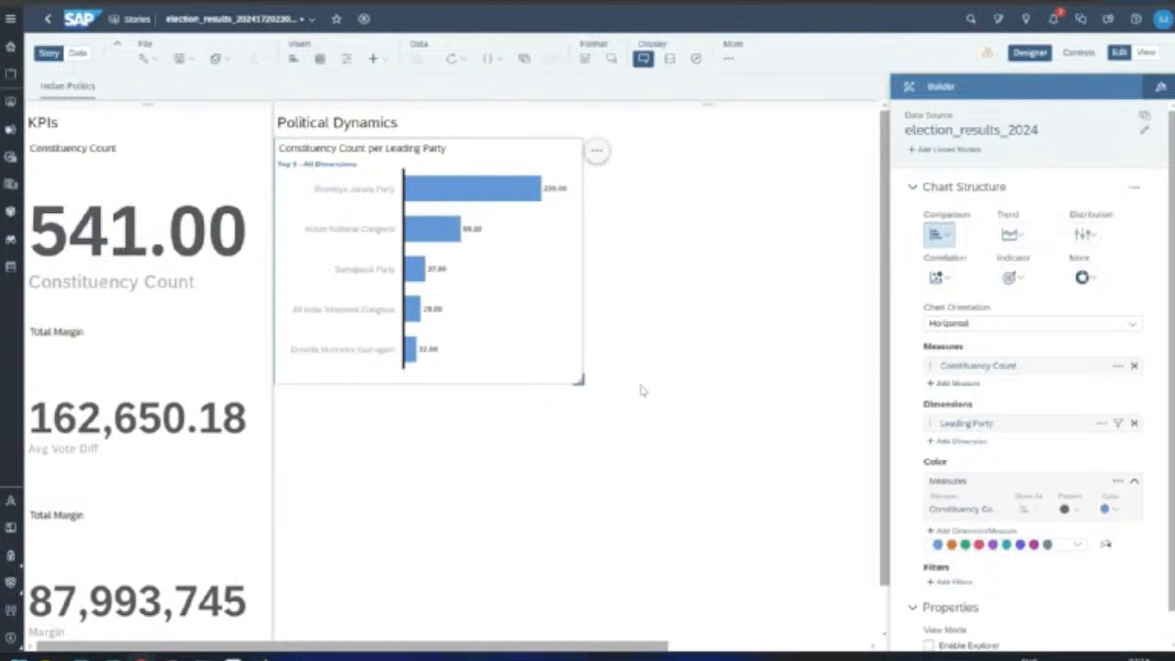
{"action": "left_click", "coordinate": [643, 390]}
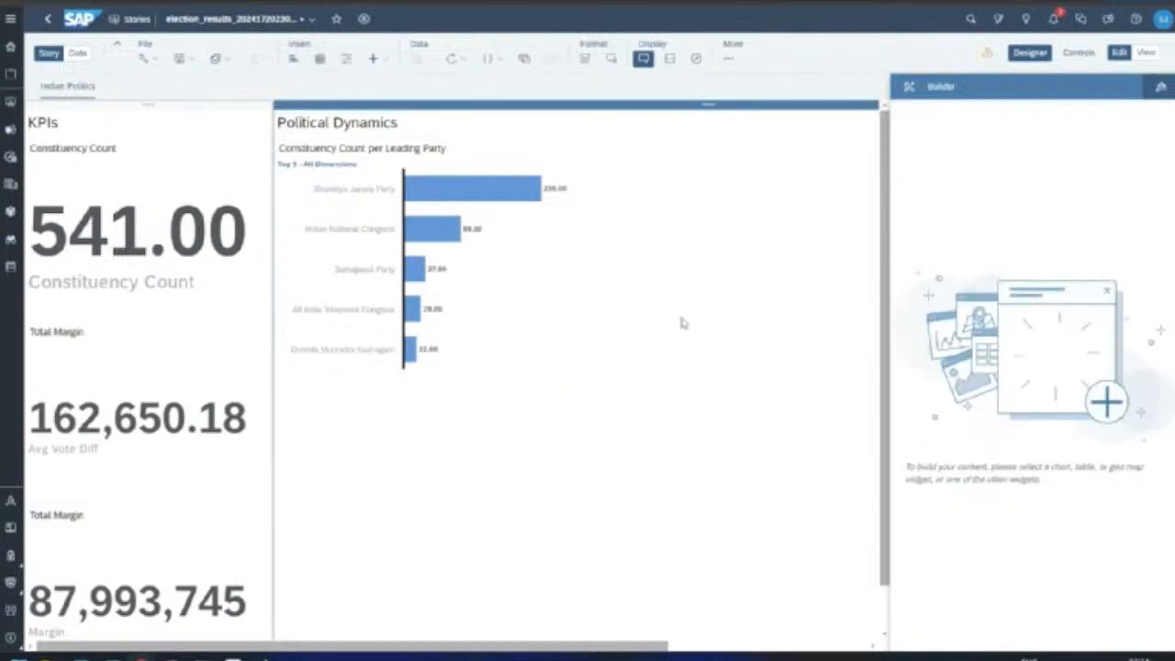
Step: Insert and enlarge a new chart with Constituency as dimension and Avg Vote Diff as measure
{"action": "left_click", "coordinate": [294, 59]}
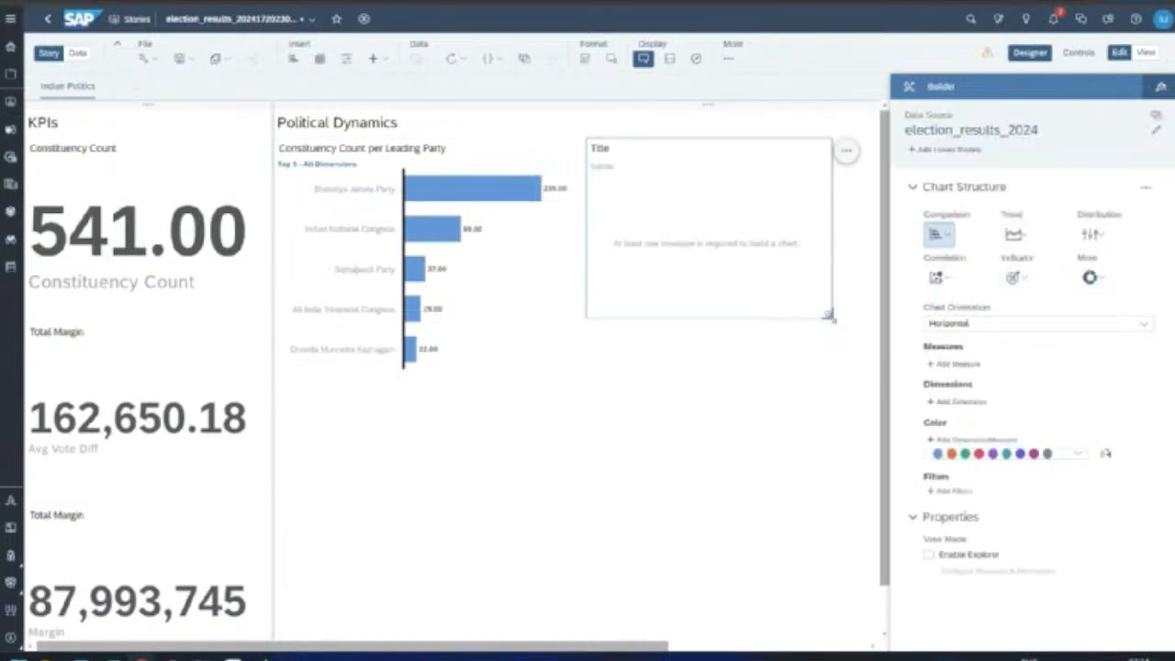
{"action": "left_click_drag", "start_coordinate": [831, 316], "coordinate": [650, 380]}
{"action": "left_click", "coordinate": [956, 401]}
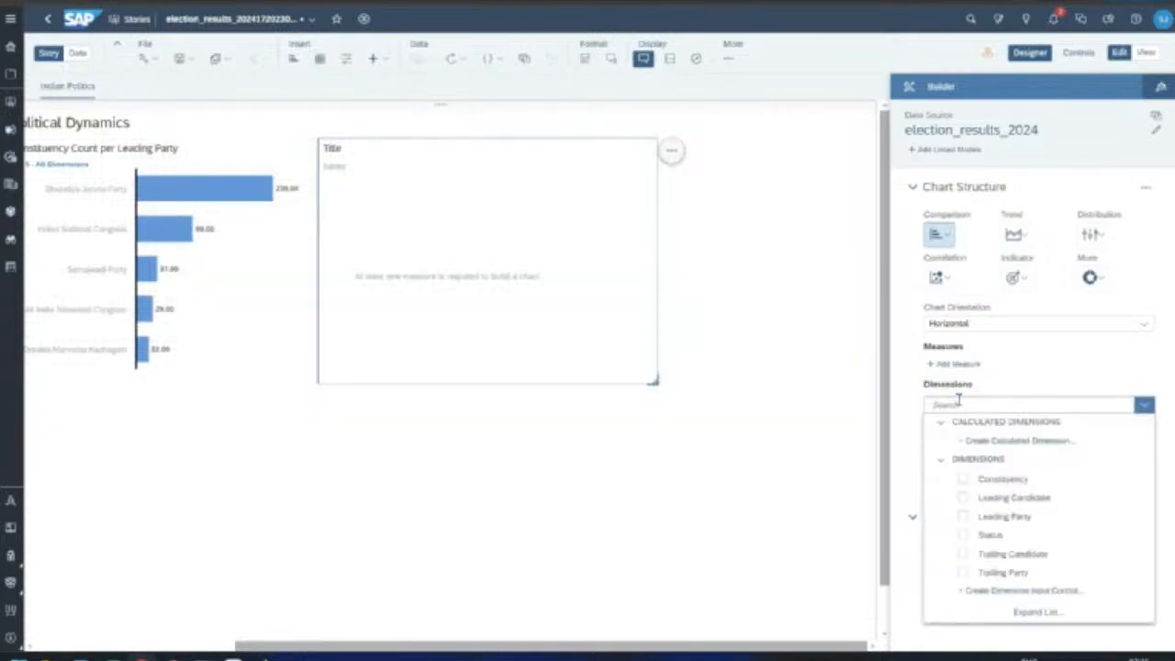
{"action": "left_click", "coordinate": [963, 519]}
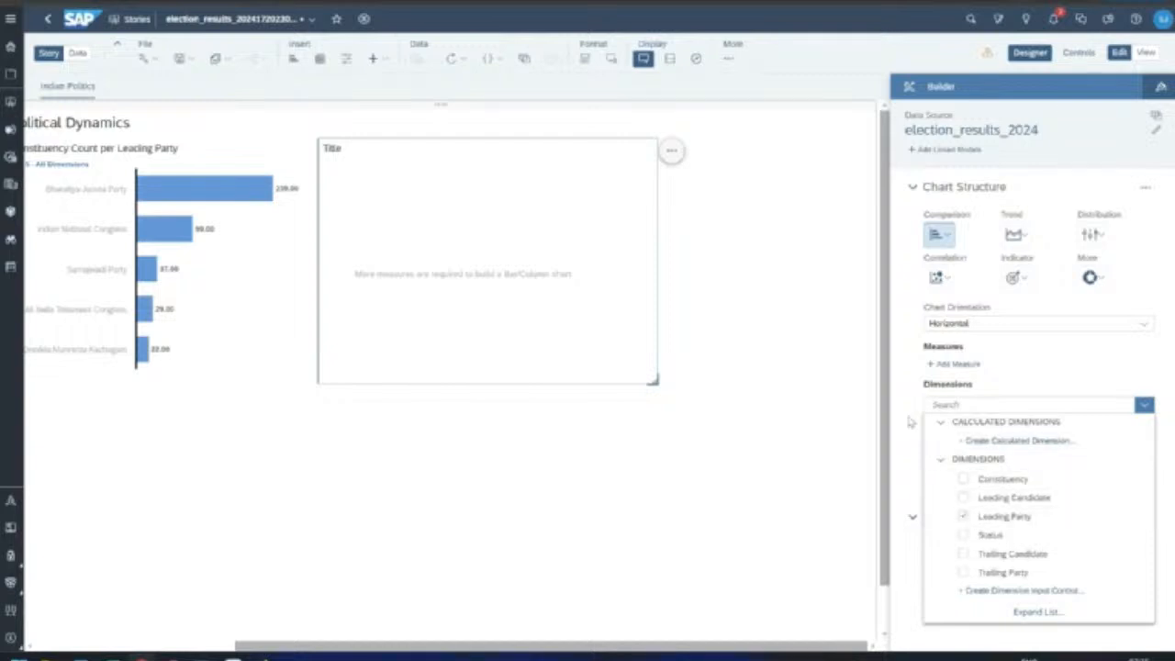
{"action": "left_click", "coordinate": [963, 520]}
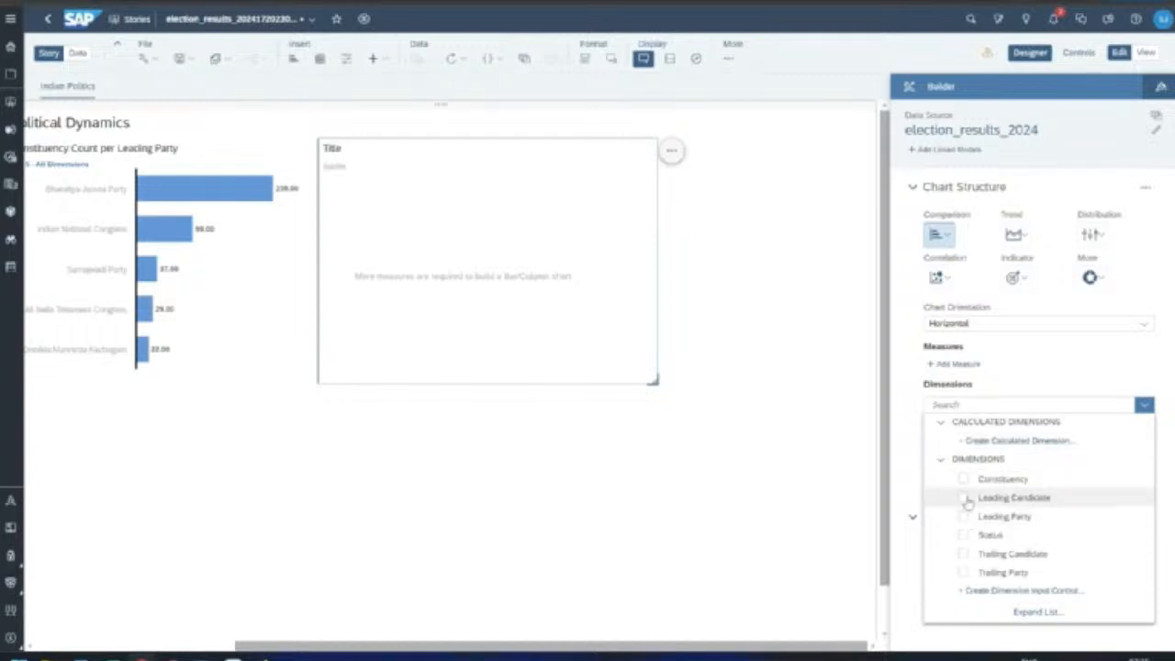
{"action": "left_click", "coordinate": [964, 479]}
{"action": "left_click", "coordinate": [896, 461]}
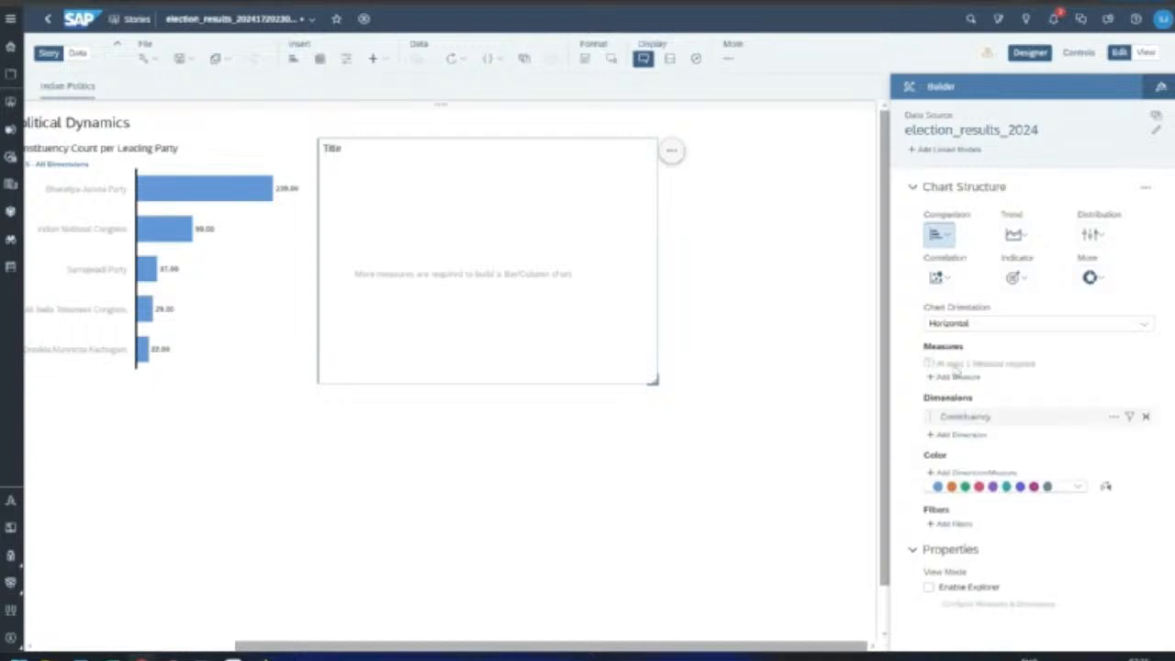
{"action": "left_click", "coordinate": [957, 377]}
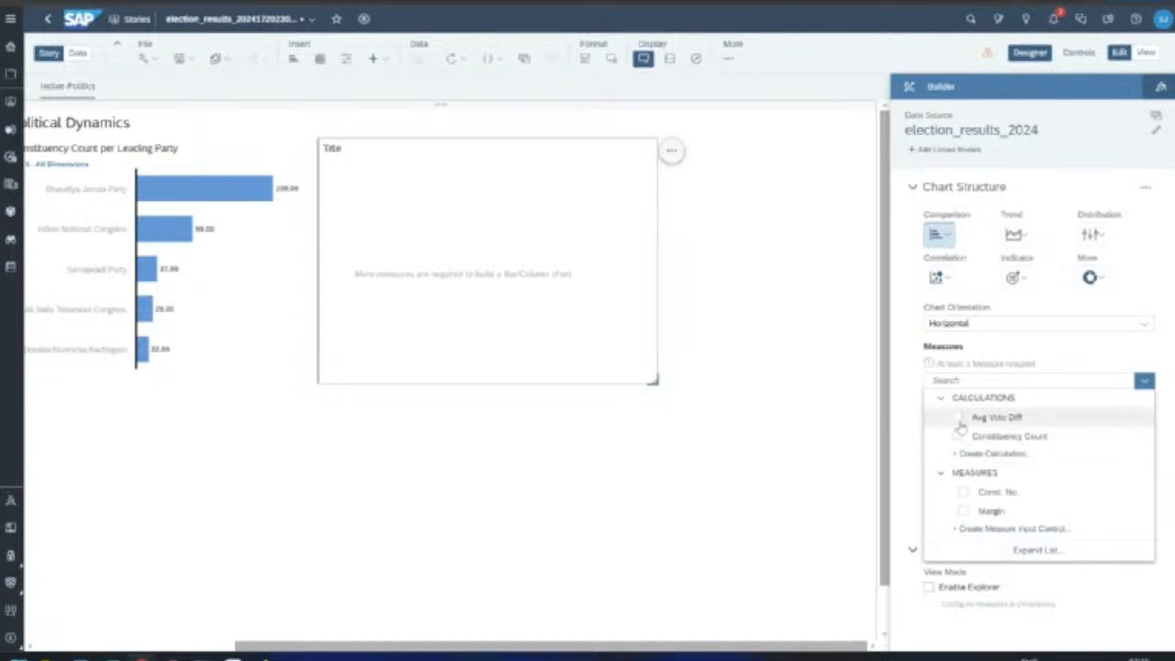
{"action": "left_click", "coordinate": [955, 417]}
{"action": "left_click", "coordinate": [904, 425]}
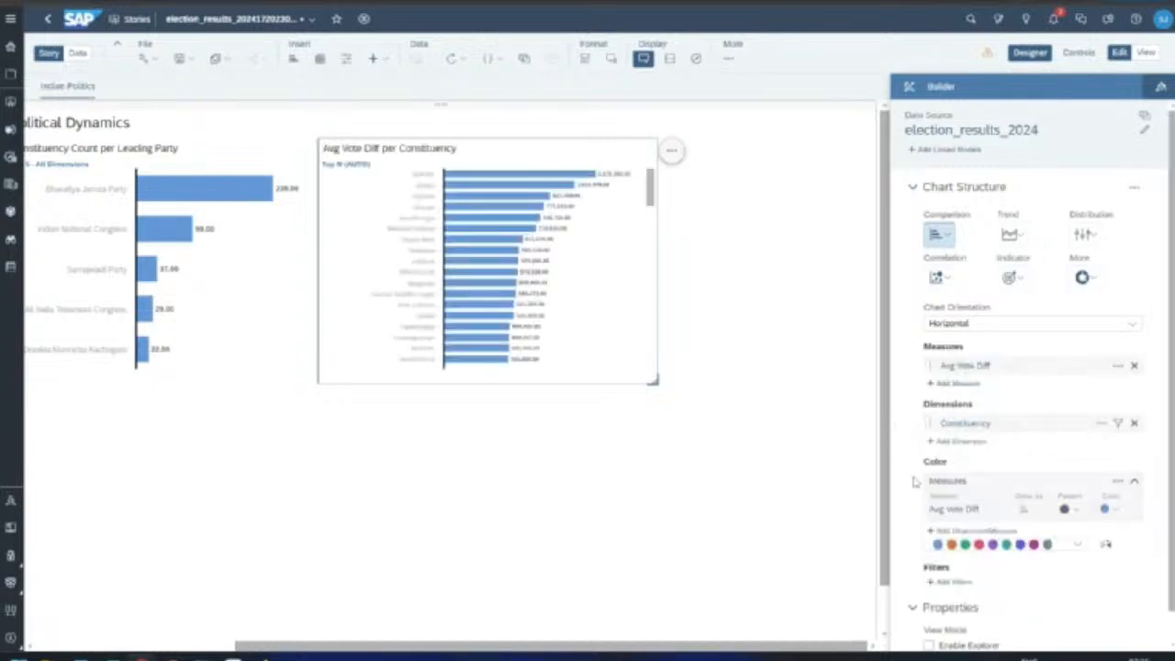
{"action": "left_click_drag", "start_coordinate": [651, 187], "coordinate": [678, 179]}
Step: Change the chart to a donut and rank it to the top 10 constituencies
{"action": "left_click", "coordinate": [1083, 277]}
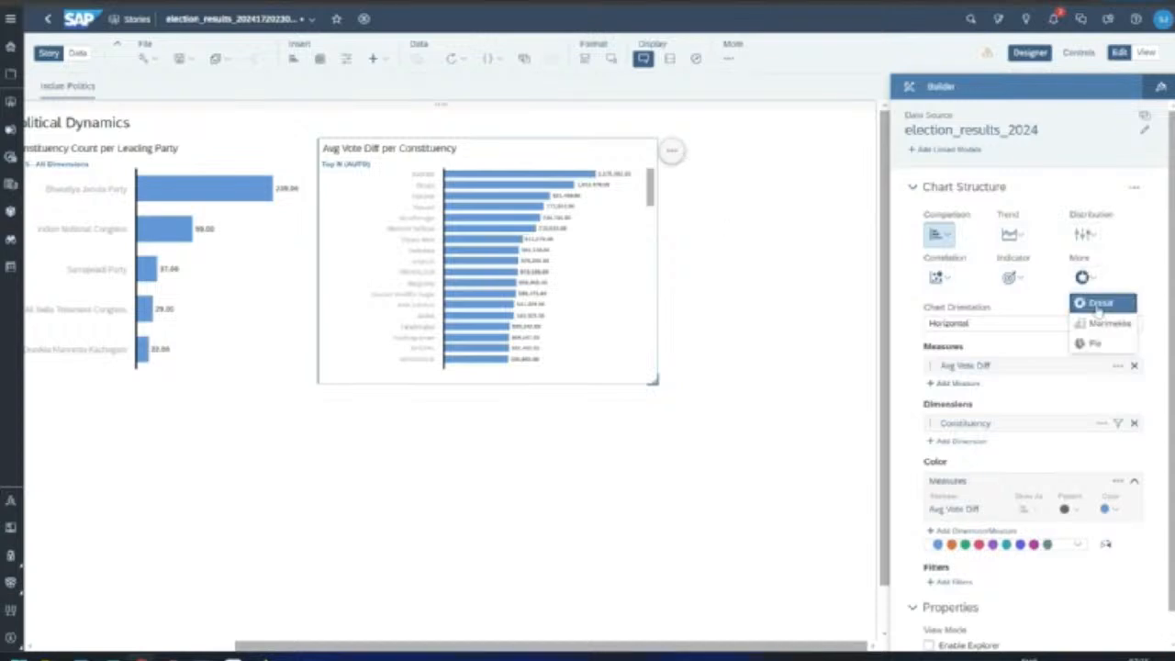
{"action": "left_click", "coordinate": [1094, 304]}
{"action": "left_click", "coordinate": [671, 149]}
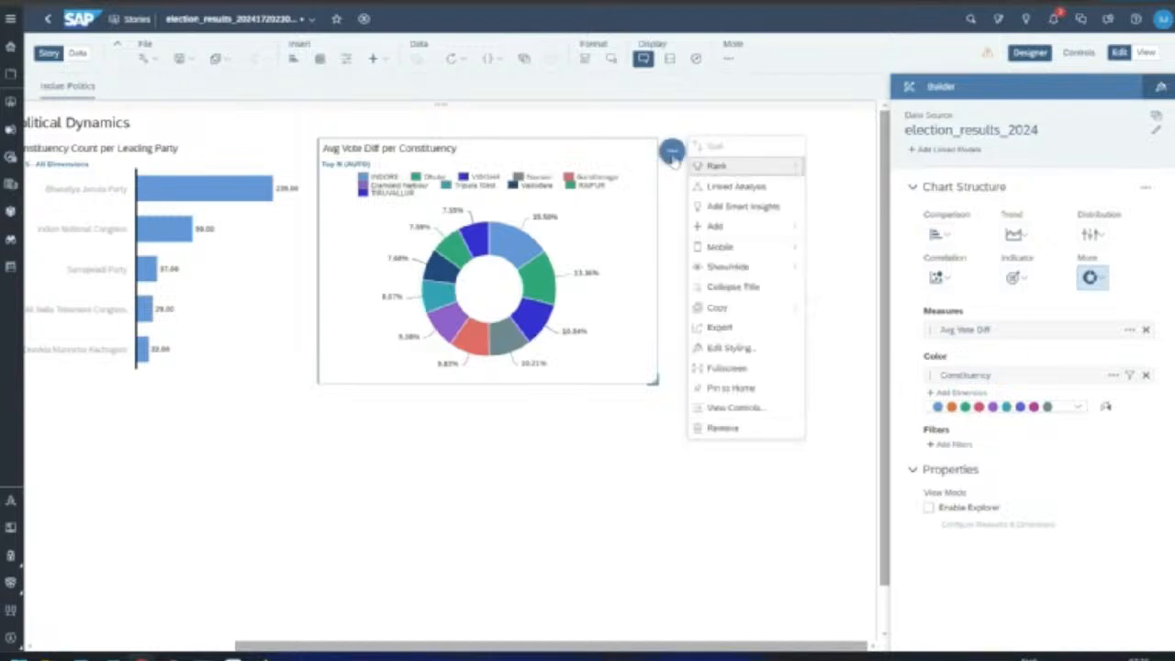
{"action": "mouse_move", "coordinate": [734, 165]}
{"action": "mouse_move", "coordinate": [849, 169]}
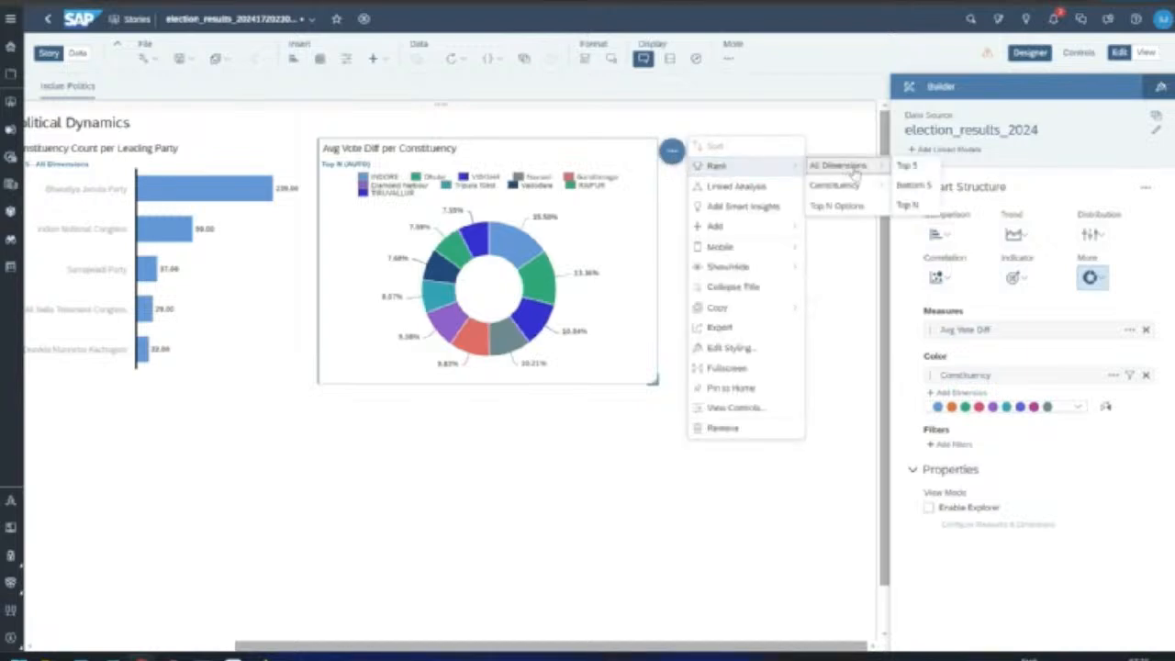
{"action": "left_click", "coordinate": [911, 205]}
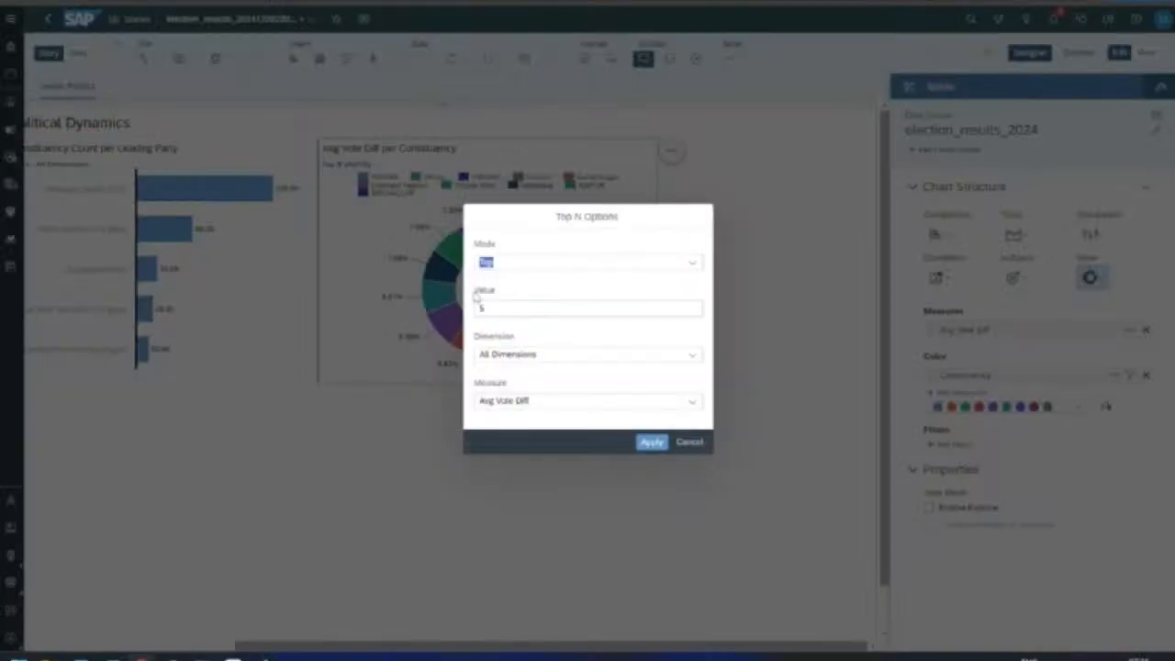
{"action": "left_click_drag", "start_coordinate": [488, 309], "coordinate": [456, 314]}
{"action": "type", "text": "30"}
{"action": "left_click", "coordinate": [652, 442]}
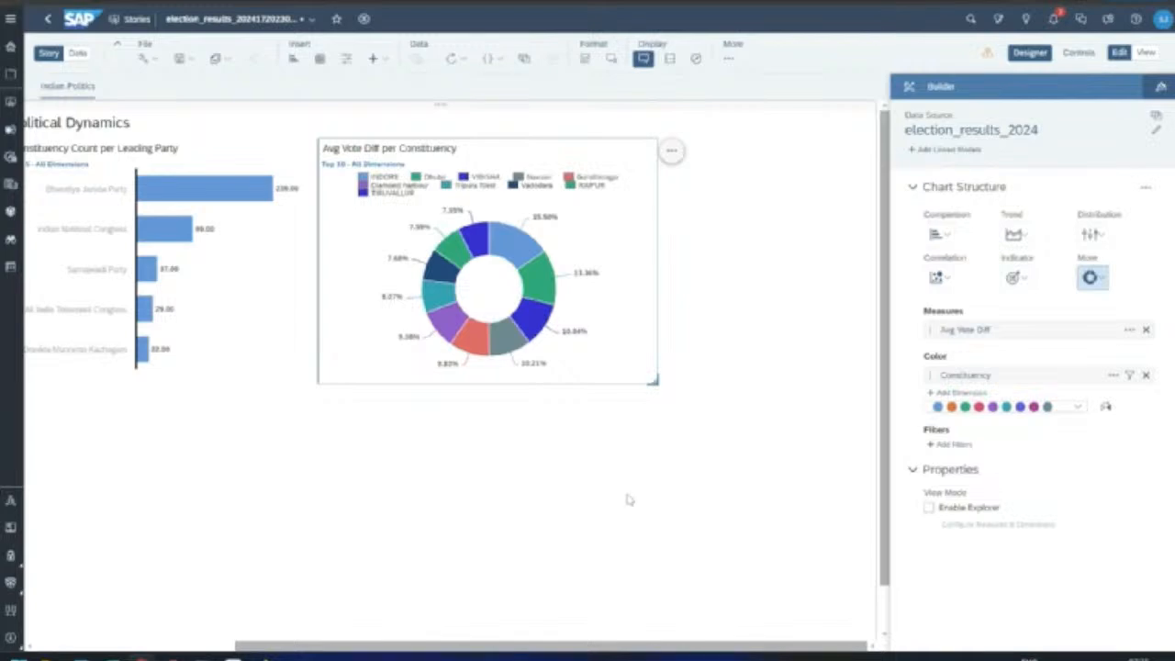
Step: Deselect the donut chart and scroll down the page
{"action": "left_click_drag", "start_coordinate": [475, 644], "coordinate": [305, 648]}
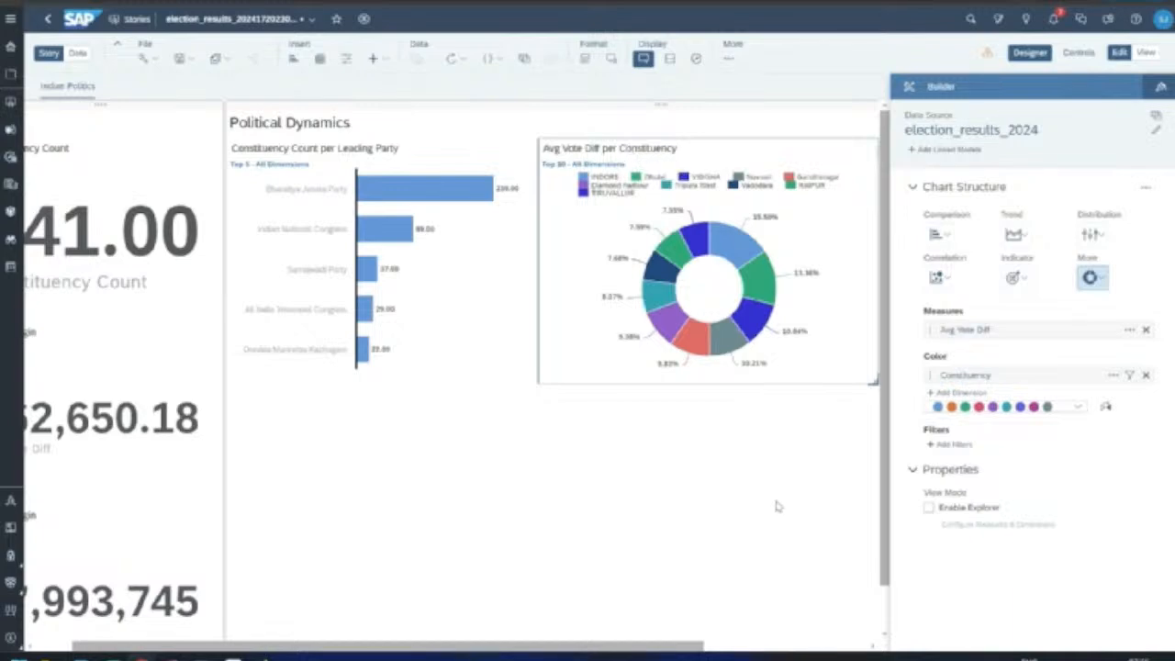
{"action": "mouse_move", "coordinate": [608, 181]}
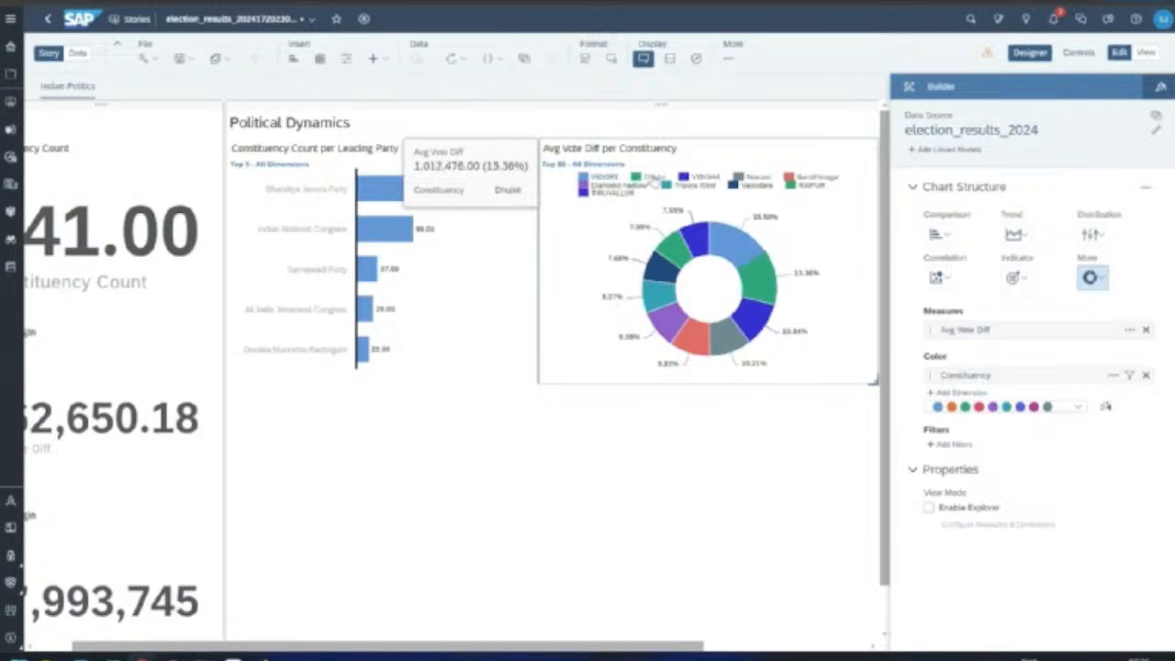
{"action": "mouse_move", "coordinate": [706, 182]}
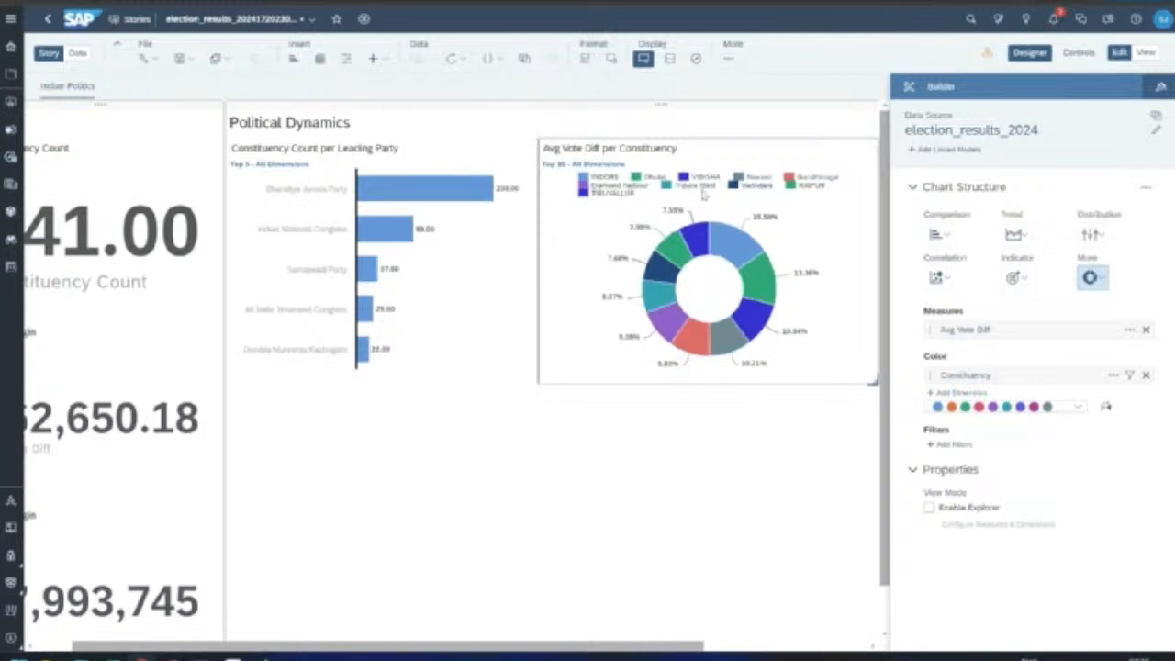
{"action": "mouse_move", "coordinate": [811, 191]}
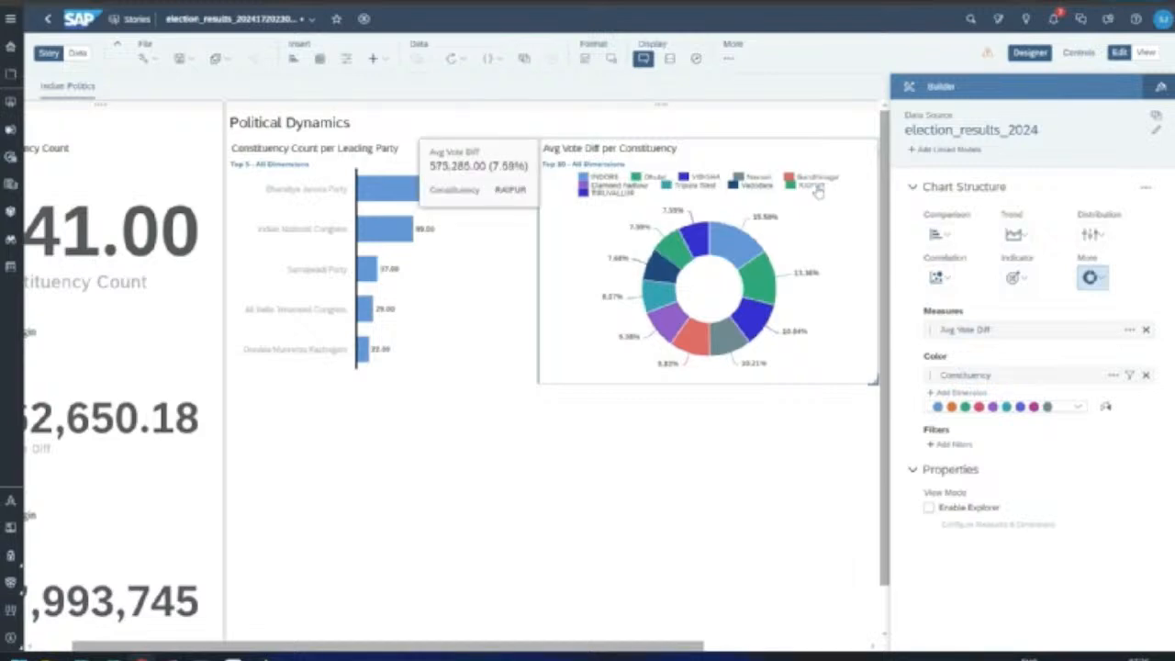
{"action": "left_click", "coordinate": [598, 445]}
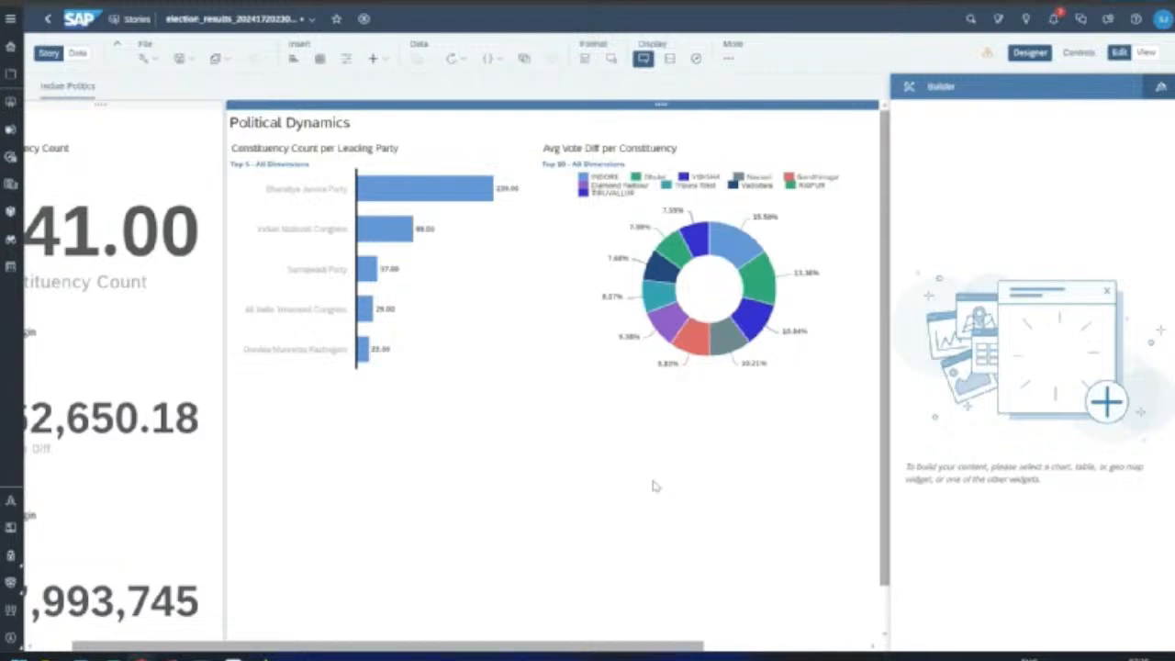
{"action": "scroll", "coordinate": [654, 486], "scroll_direction": "down", "scroll_amount": 1}
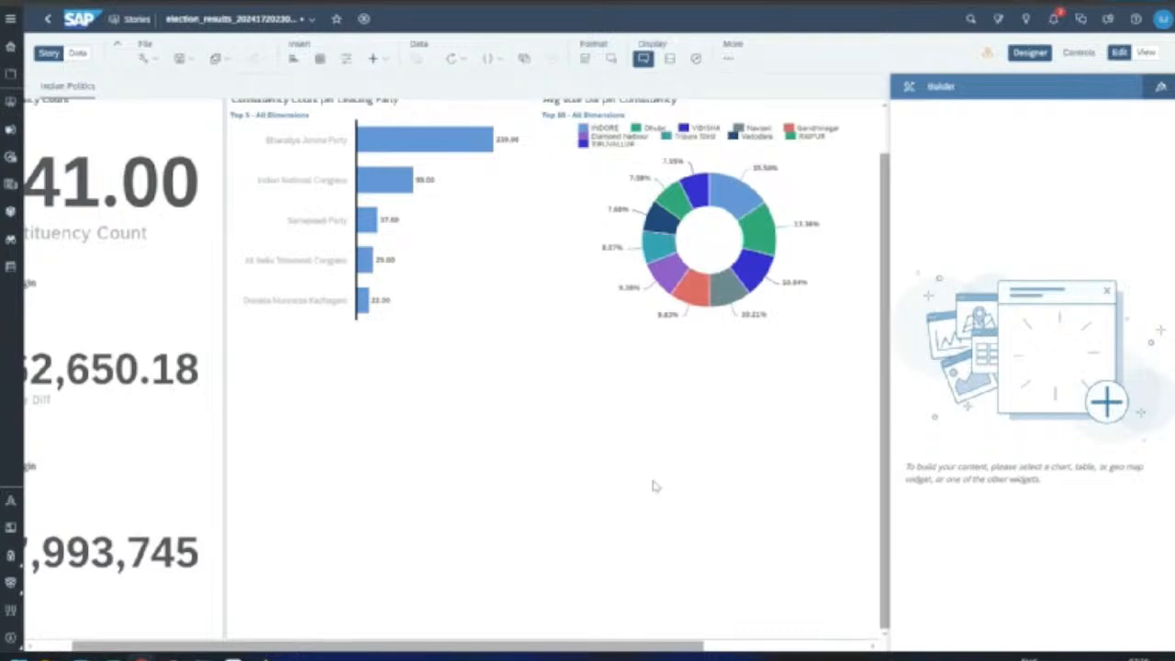
Step: Insert and enlarge a table with Constituency, Leading Candidate and Leading Party as rows
{"action": "left_click", "coordinate": [318, 58]}
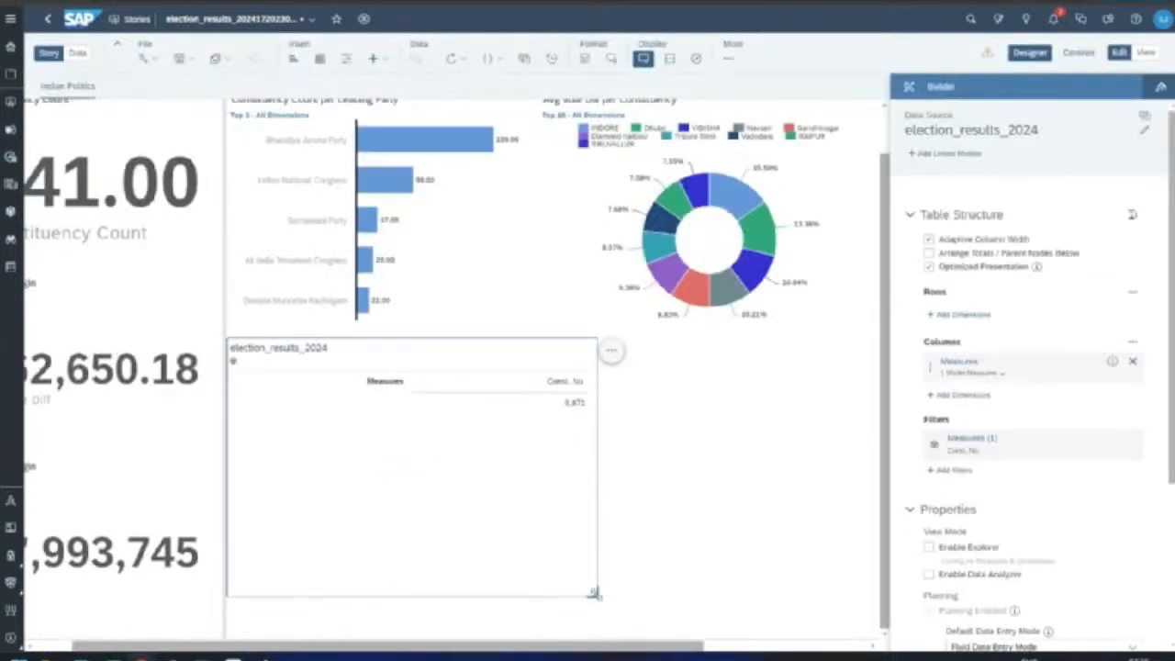
{"action": "left_click_drag", "start_coordinate": [593, 593], "coordinate": [716, 626]}
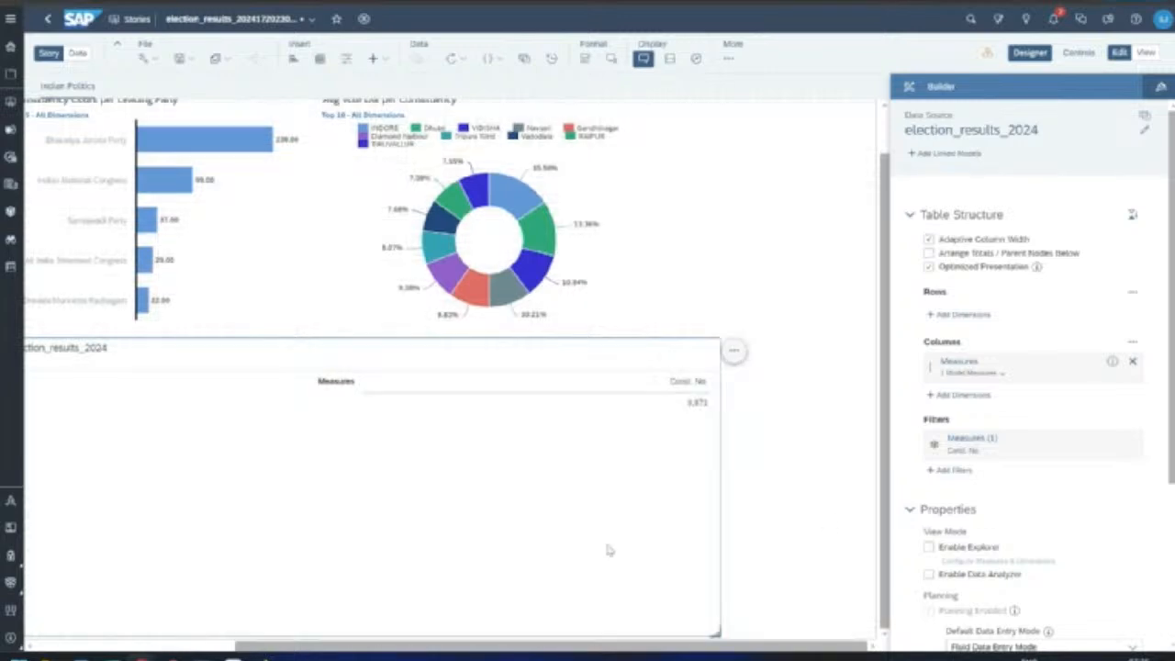
{"action": "left_click", "coordinate": [960, 318]}
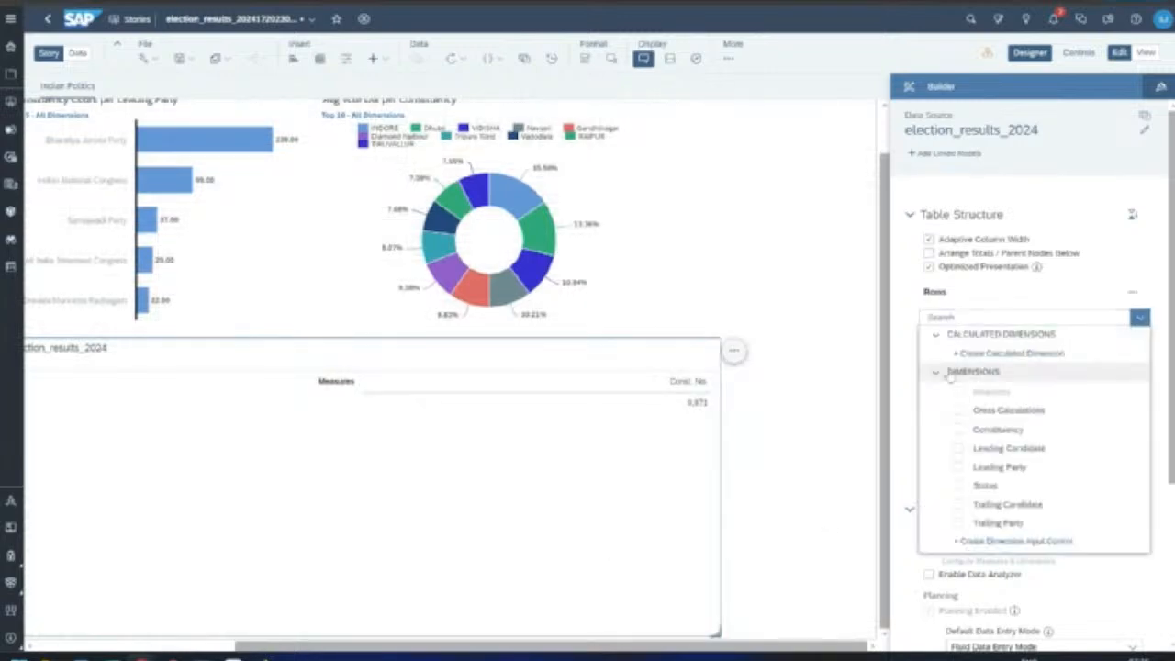
{"action": "left_click", "coordinate": [960, 430]}
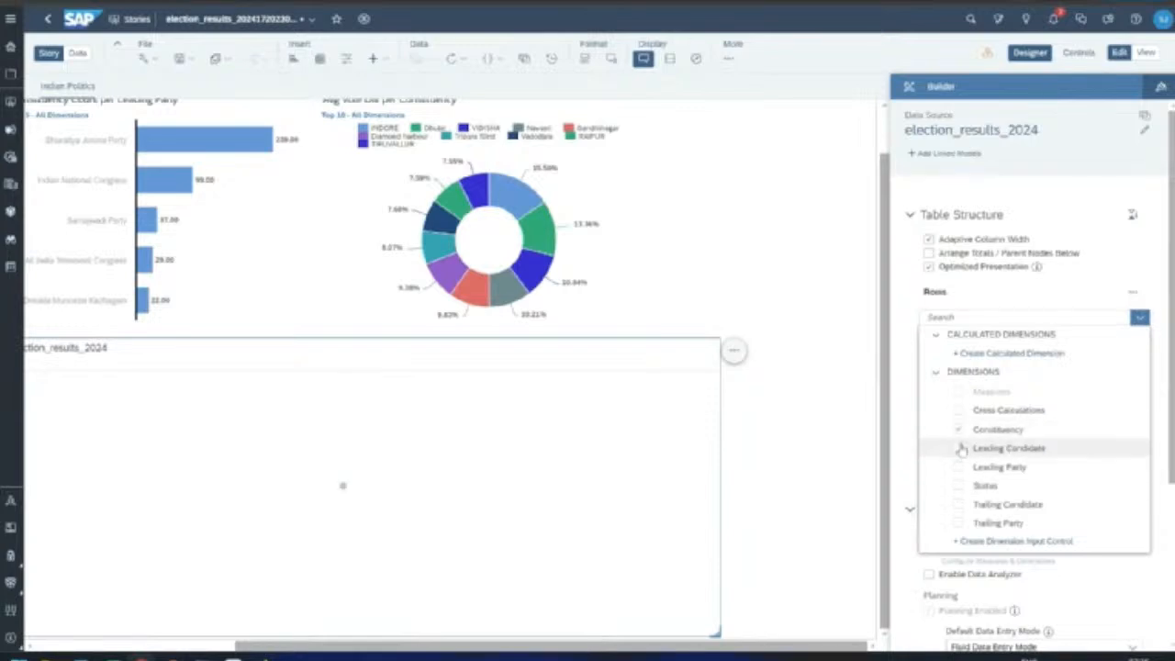
{"action": "left_click", "coordinate": [961, 448]}
{"action": "left_click", "coordinate": [961, 466]}
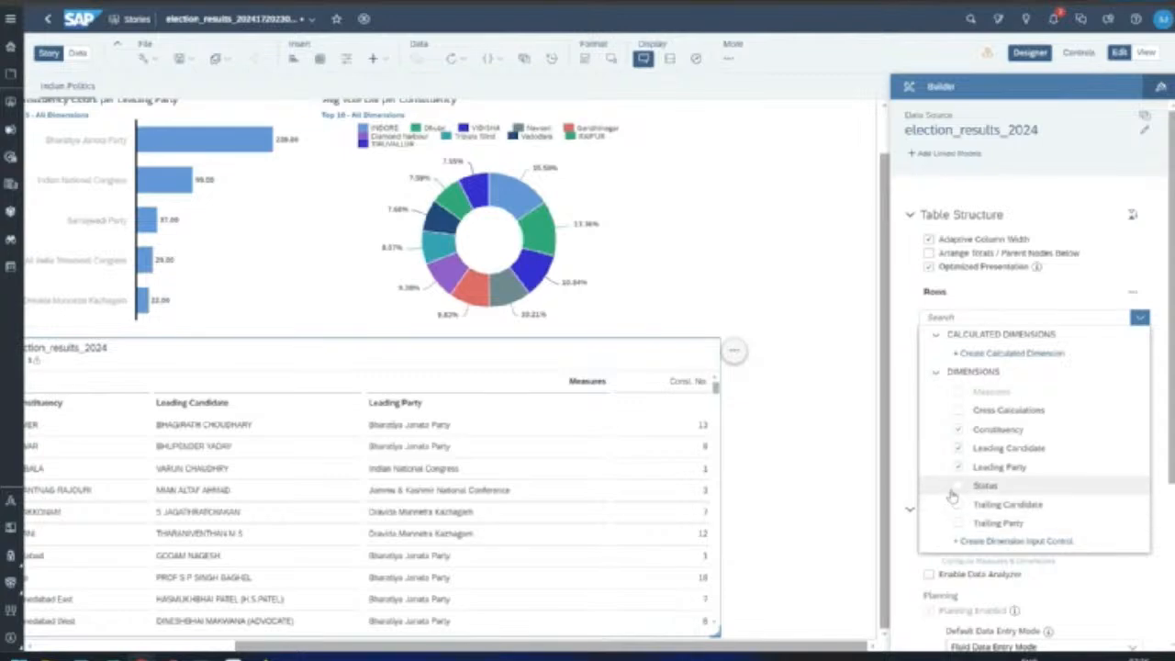
{"action": "left_click", "coordinate": [889, 473]}
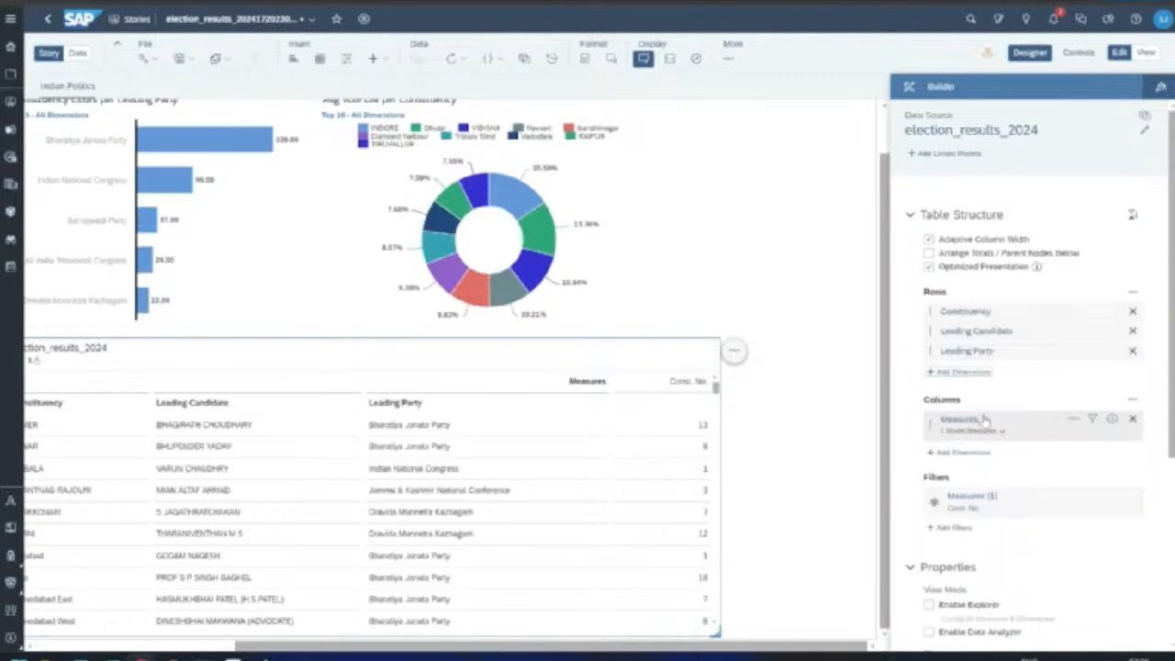
Step: Filter the table's column measures to only Margin and Const. No
{"action": "left_click", "coordinate": [1093, 420]}
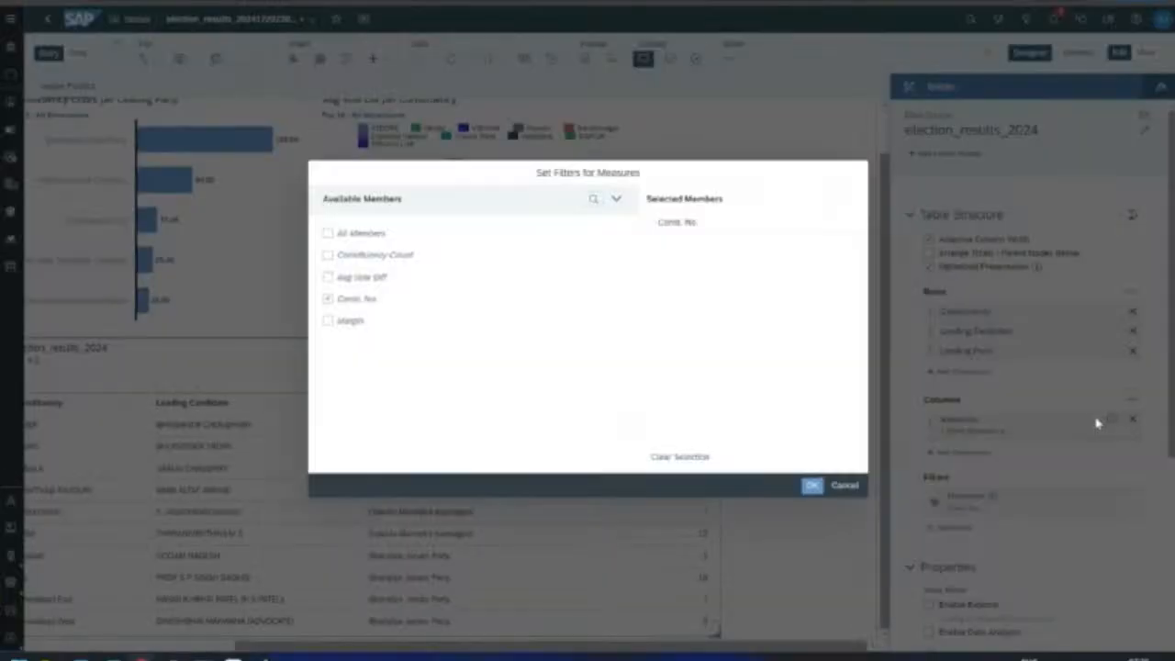
{"action": "left_click", "coordinate": [328, 300]}
{"action": "left_click", "coordinate": [330, 257]}
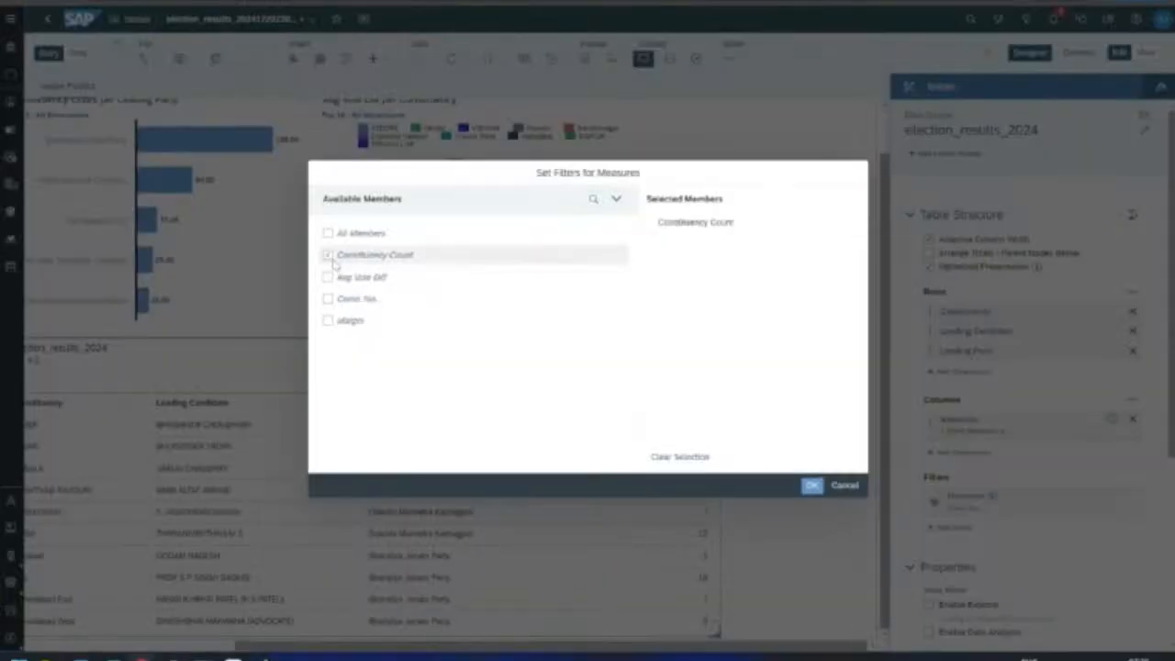
{"action": "left_click", "coordinate": [331, 258]}
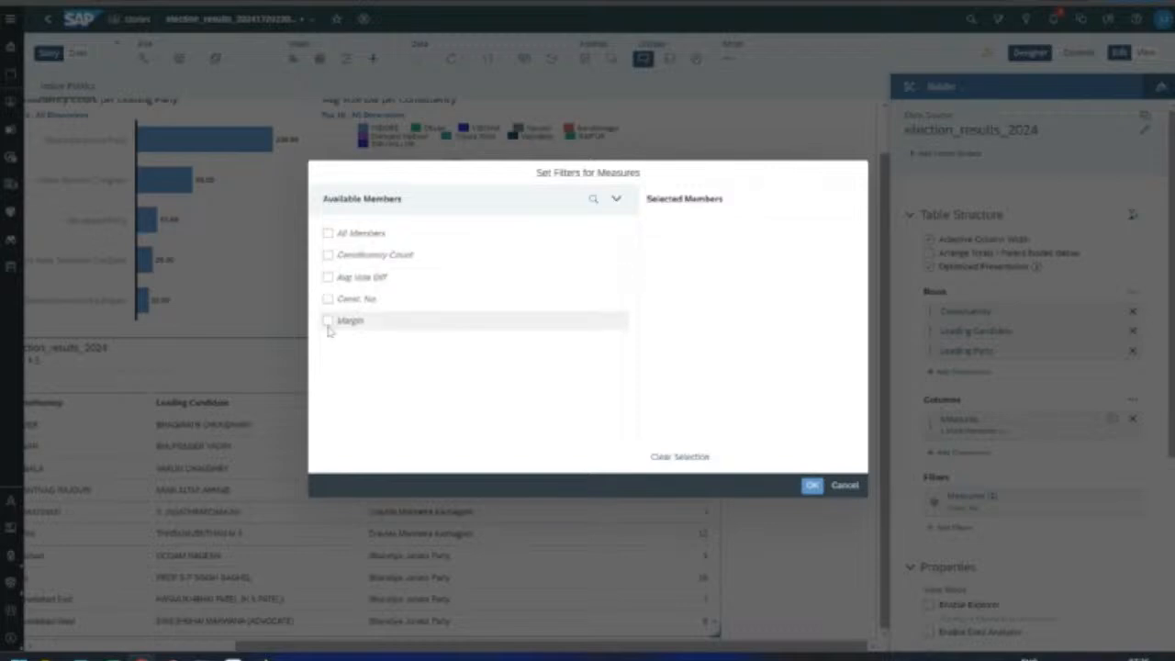
{"action": "left_click", "coordinate": [328, 321]}
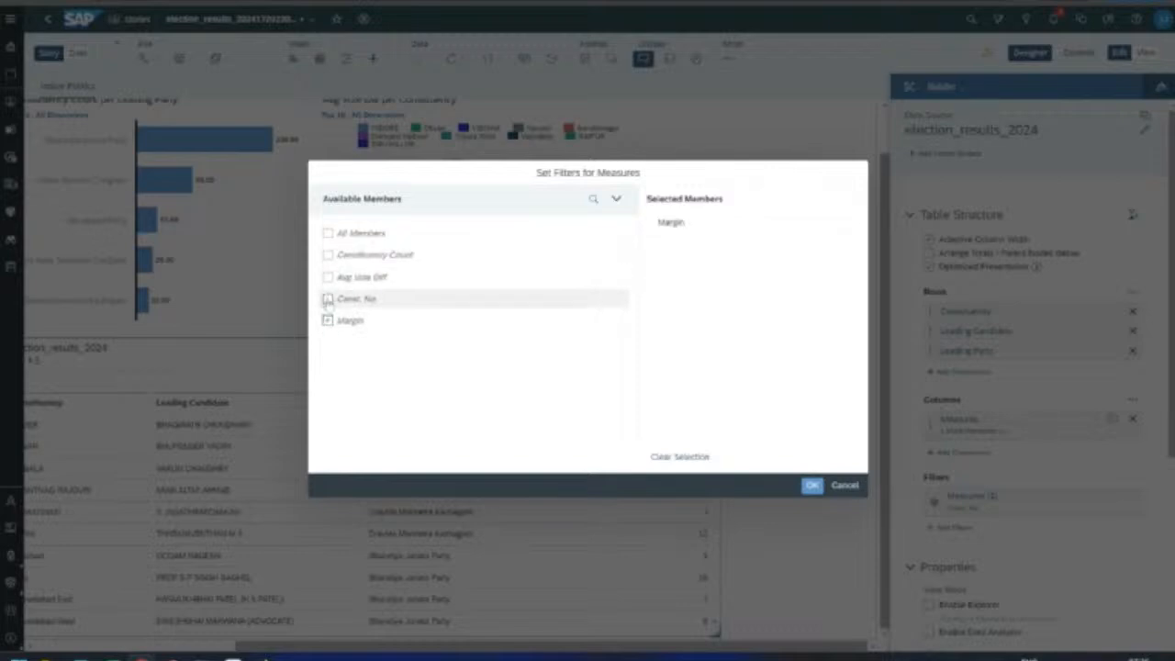
{"action": "left_click", "coordinate": [329, 300]}
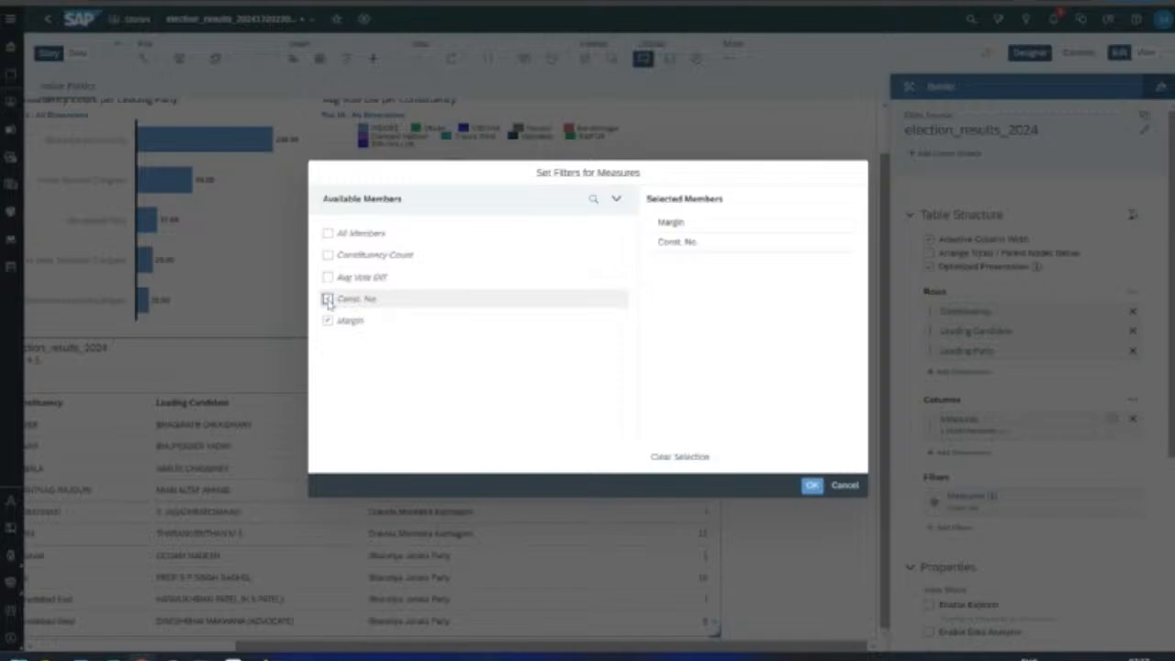
{"action": "left_click", "coordinate": [813, 487]}
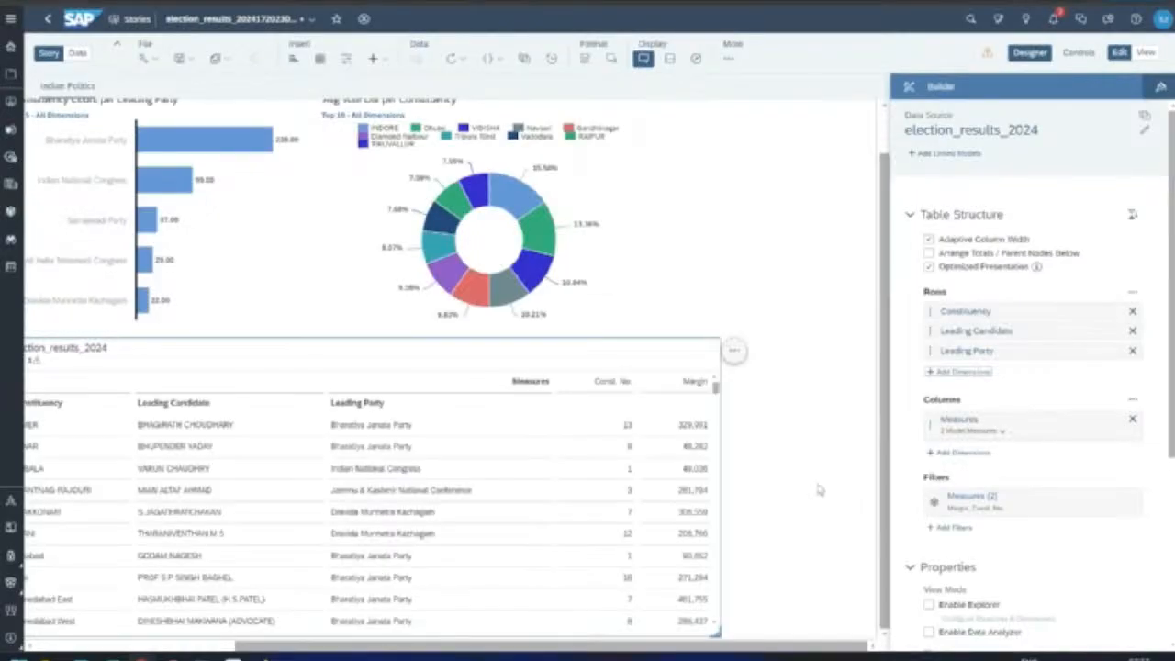
{"action": "left_click_drag", "start_coordinate": [750, 652], "coordinate": [635, 651]}
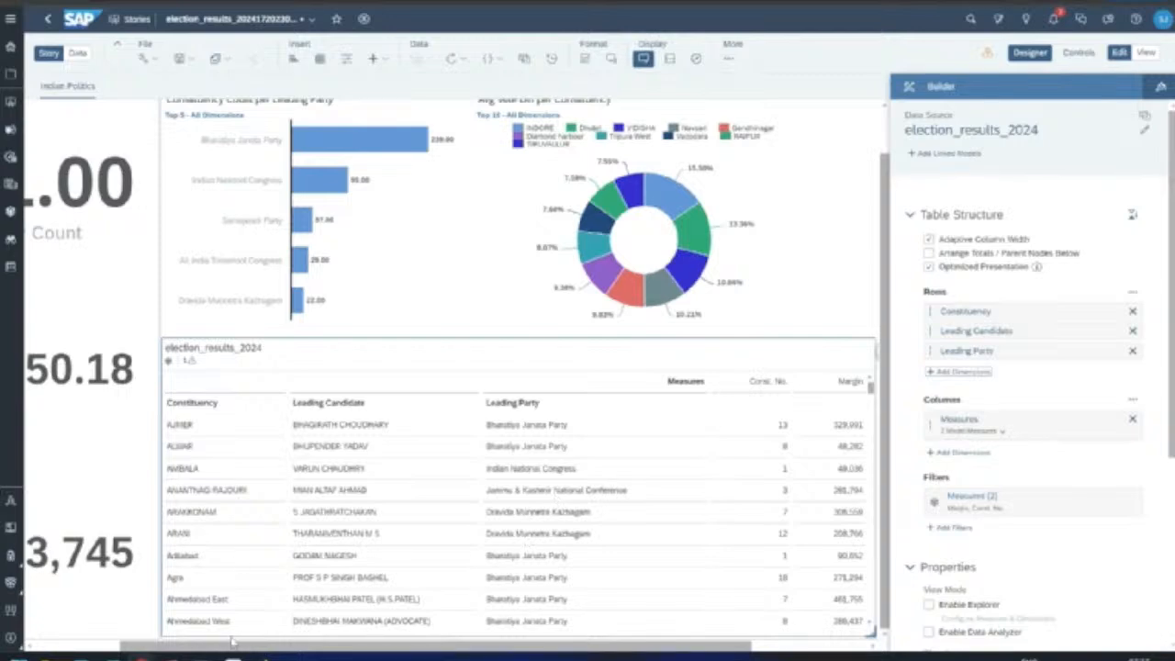
{"action": "left_click_drag", "start_coordinate": [237, 650], "coordinate": [167, 653]}
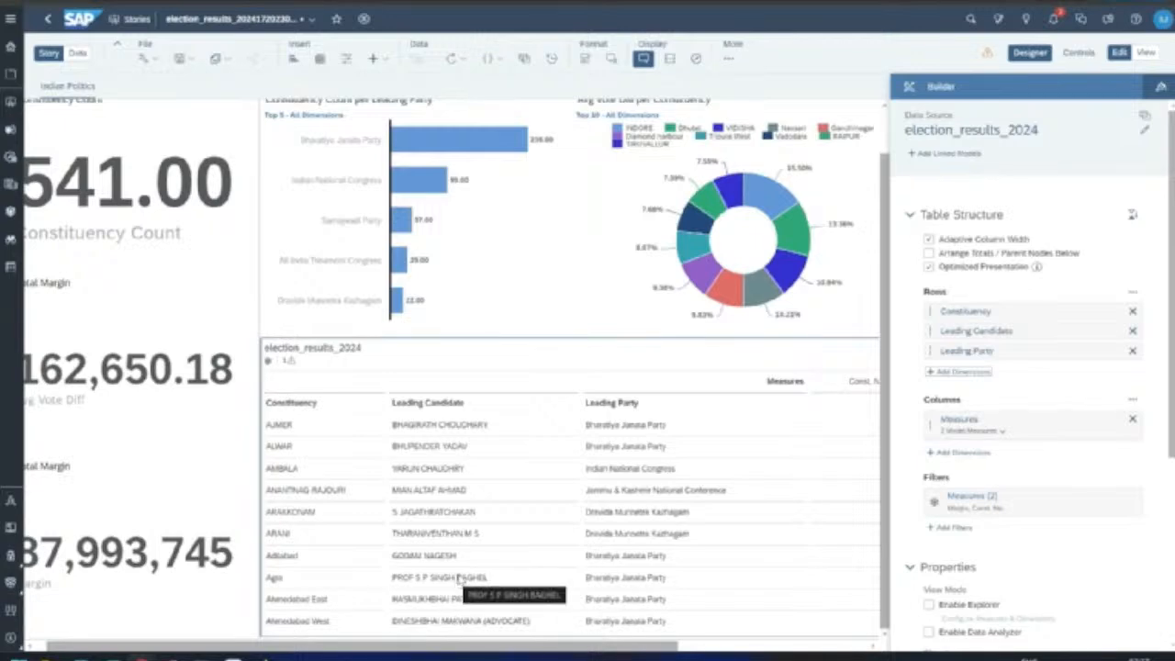
{"action": "scroll", "coordinate": [460, 577], "scroll_direction": "up", "scroll_amount": 1}
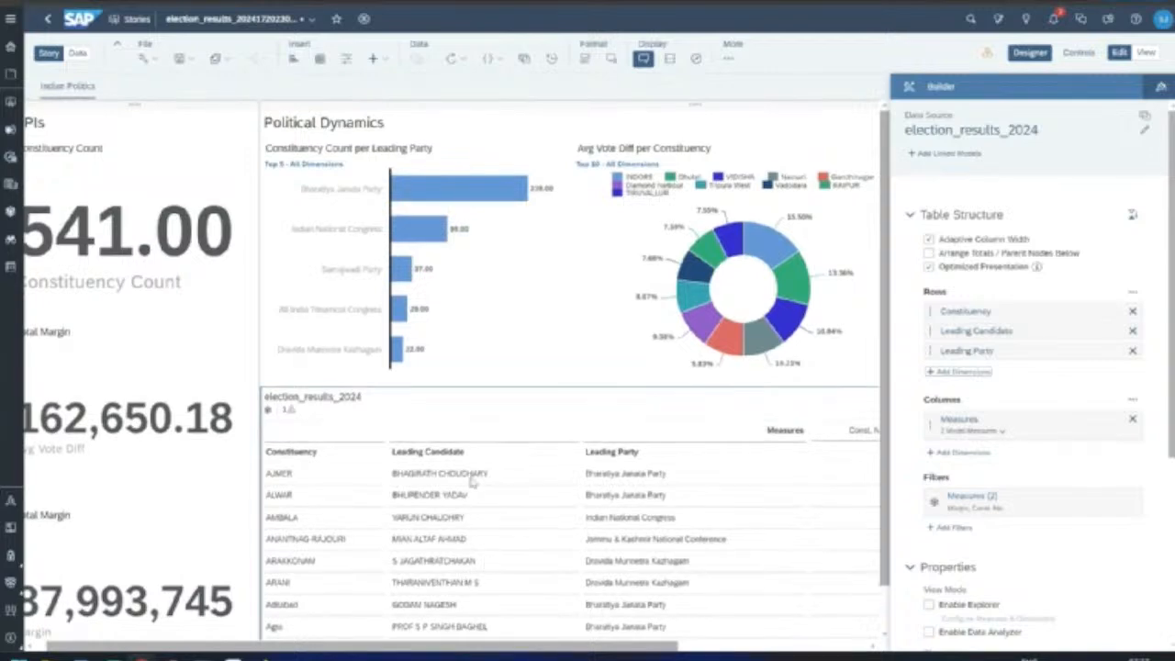
Step: Set linked analysis on the party bar chart to filter all page widgets on data point selection
{"action": "left_click", "coordinate": [504, 336]}
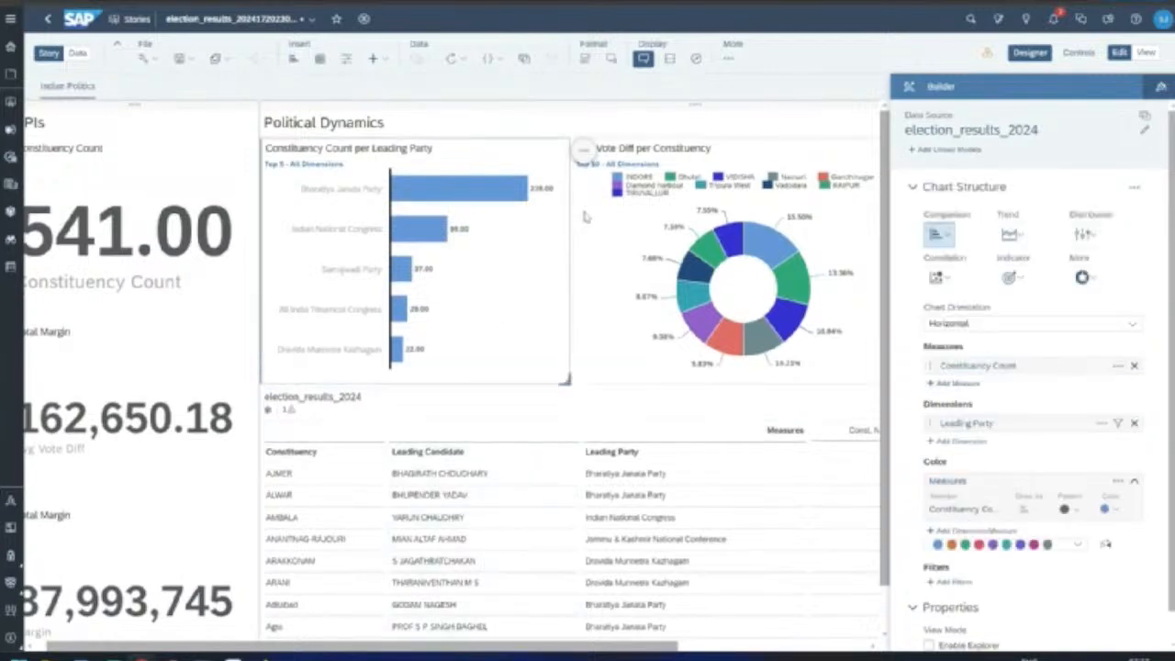
{"action": "left_click", "coordinate": [584, 151]}
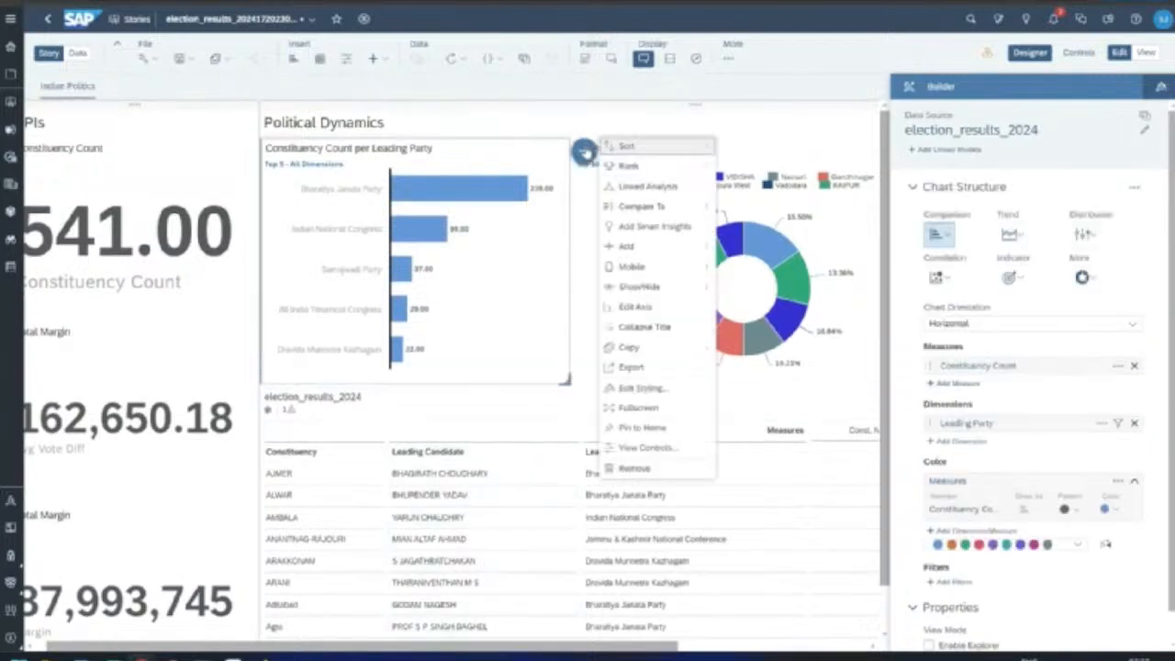
{"action": "left_click", "coordinate": [644, 186]}
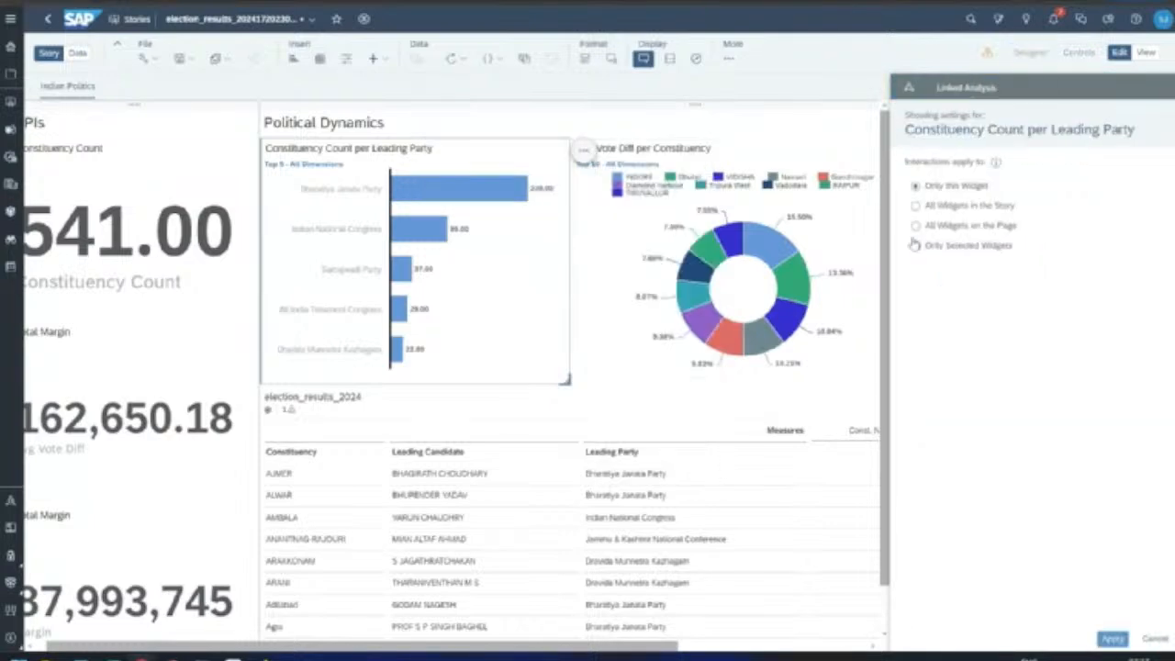
{"action": "left_click", "coordinate": [916, 227]}
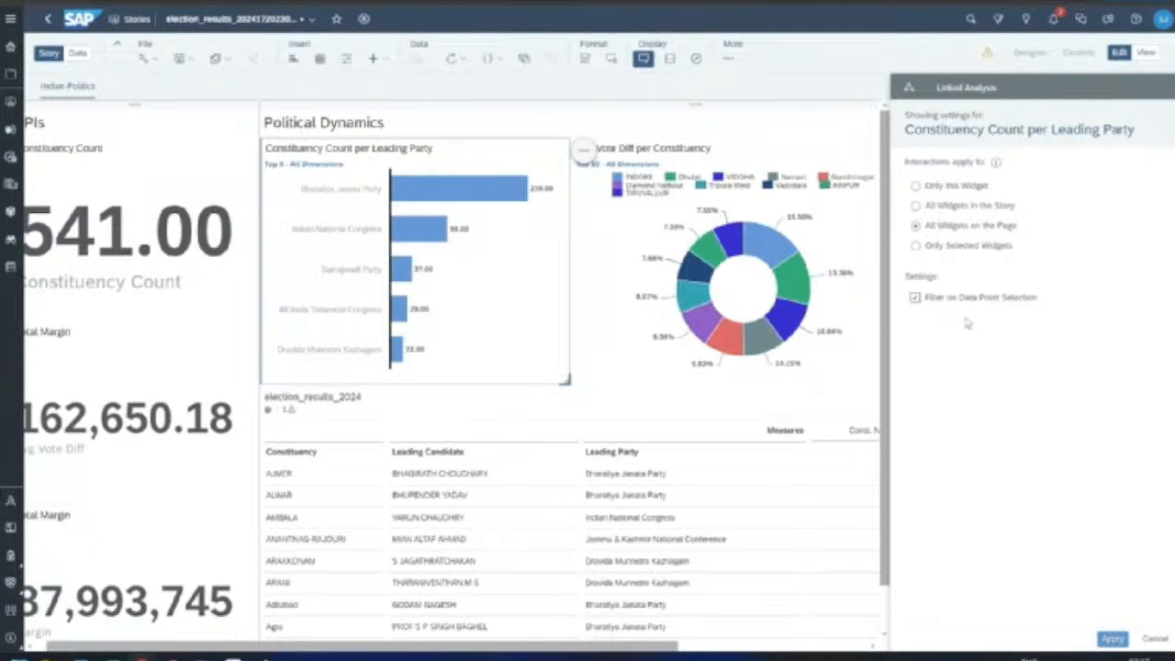
{"action": "left_click", "coordinate": [1112, 639]}
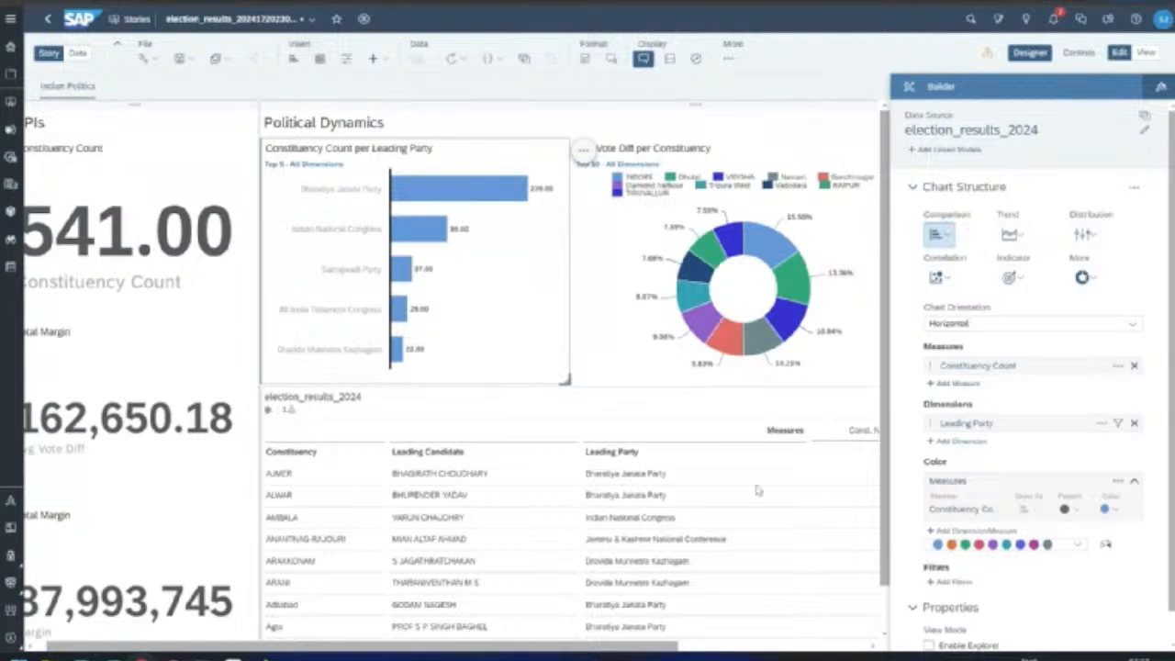
Step: Select the Bharatiya Janata Party bar so KPIs read 239.00, 192,809.77 and 46,081,536
{"action": "mouse_move", "coordinate": [450, 197]}
{"action": "scroll", "coordinate": [640, 601], "scroll_direction": "down", "scroll_amount": 1}
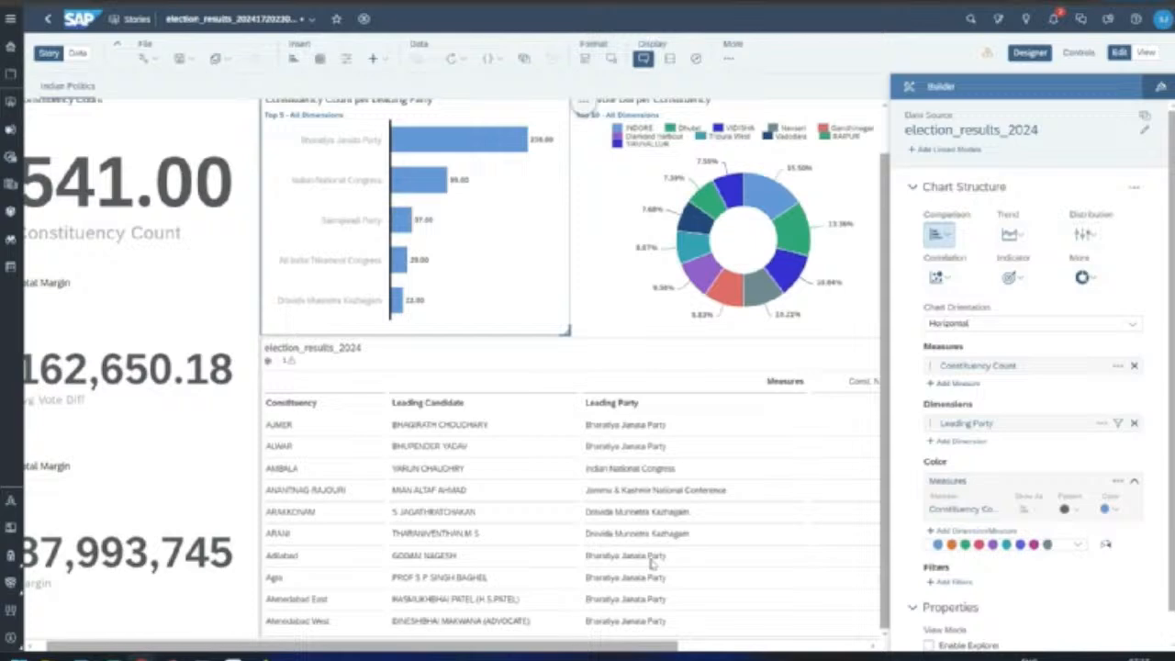
{"action": "left_click", "coordinate": [469, 143]}
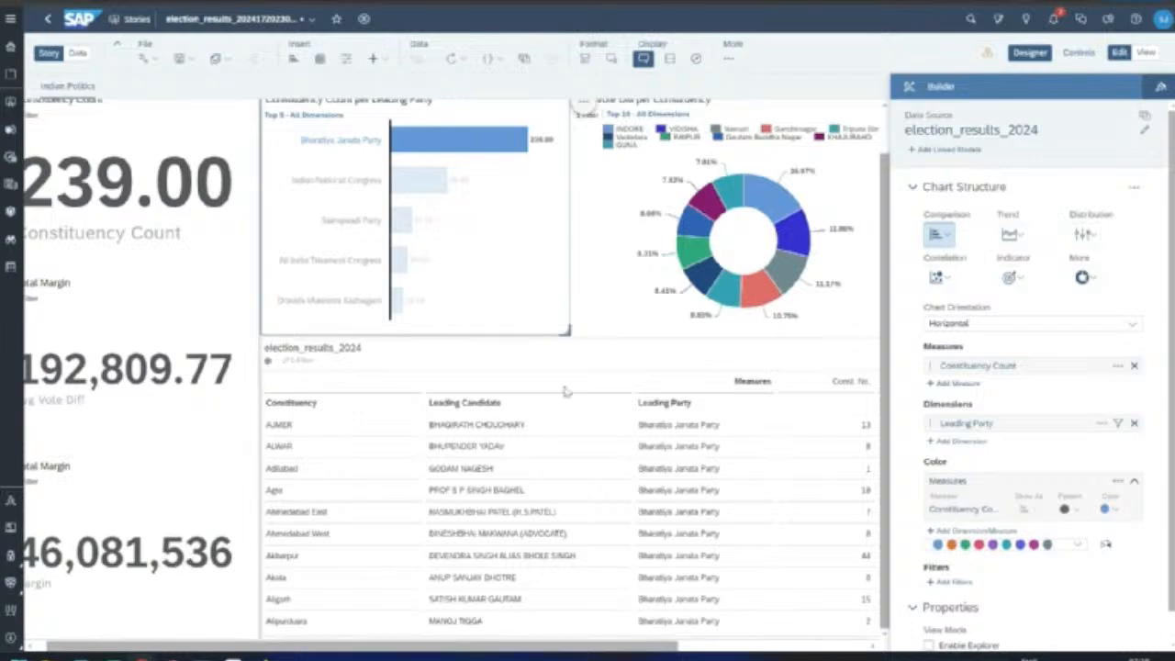
{"action": "scroll", "coordinate": [712, 331], "scroll_direction": "up", "scroll_amount": 1}
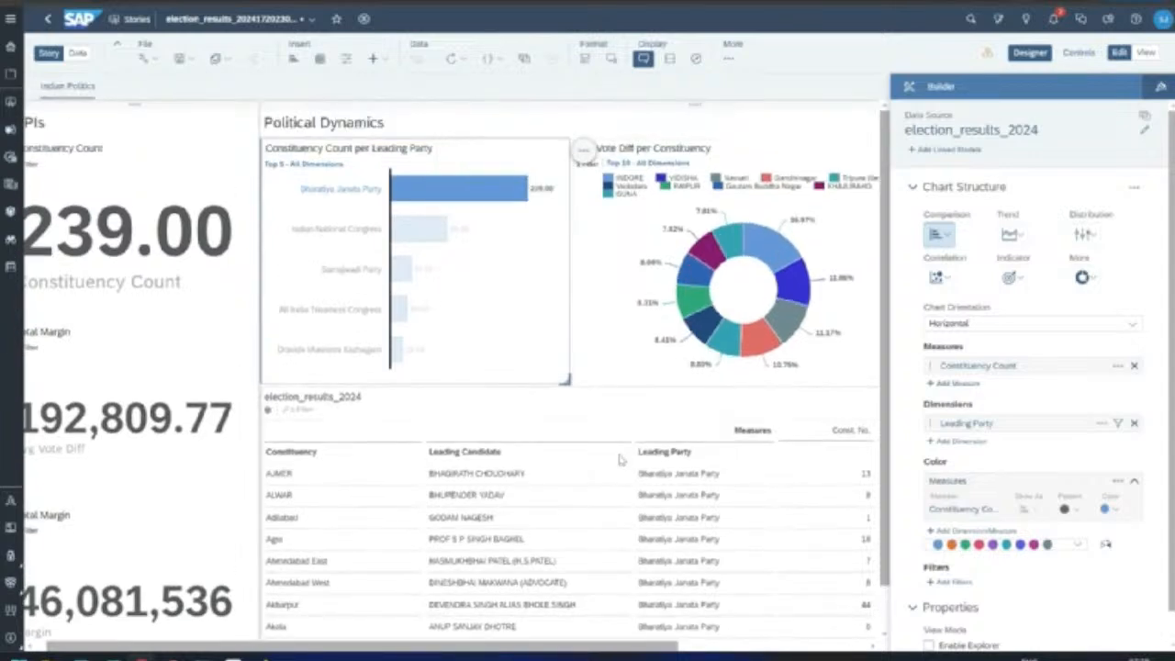
{"action": "scroll", "coordinate": [624, 450], "scroll_direction": "down", "scroll_amount": 1}
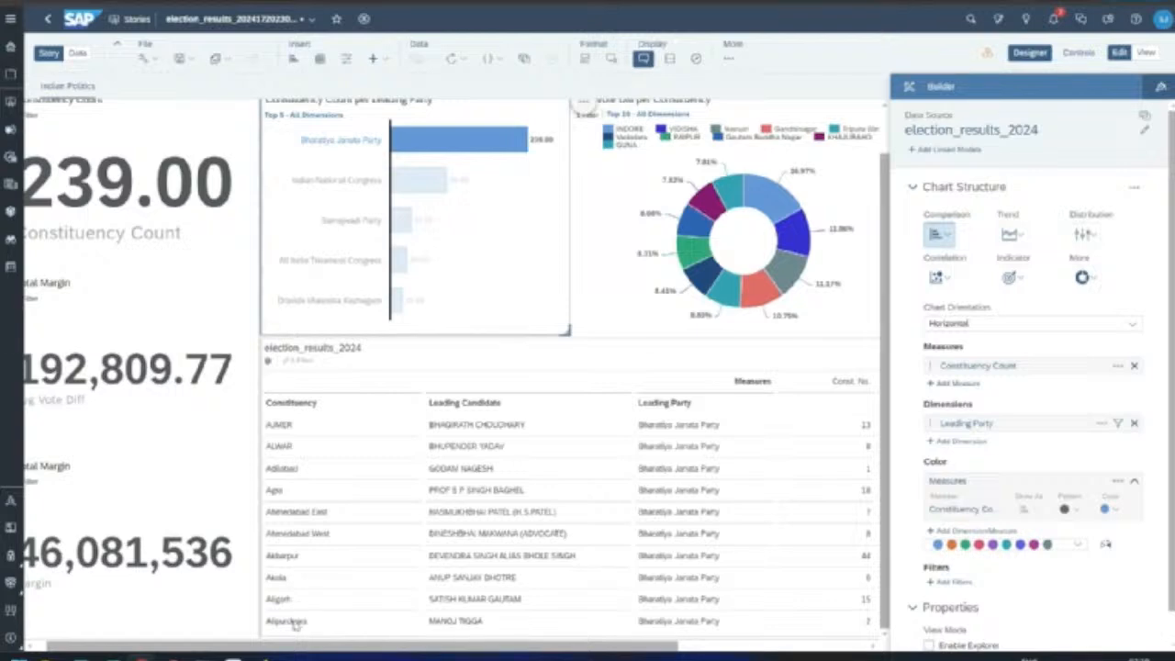
Step: Clear the BJP bar, try All India Trinamool Congress, then clear it to restore 541.00 constituencies
{"action": "left_click", "coordinate": [490, 145]}
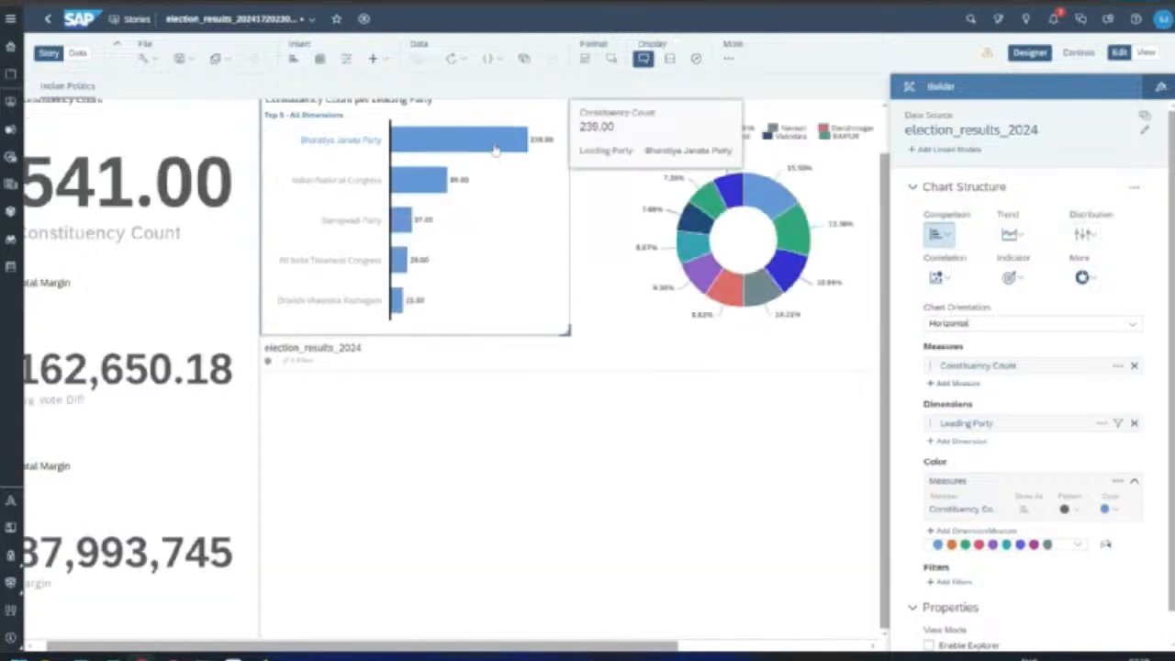
{"action": "left_click", "coordinate": [399, 260]}
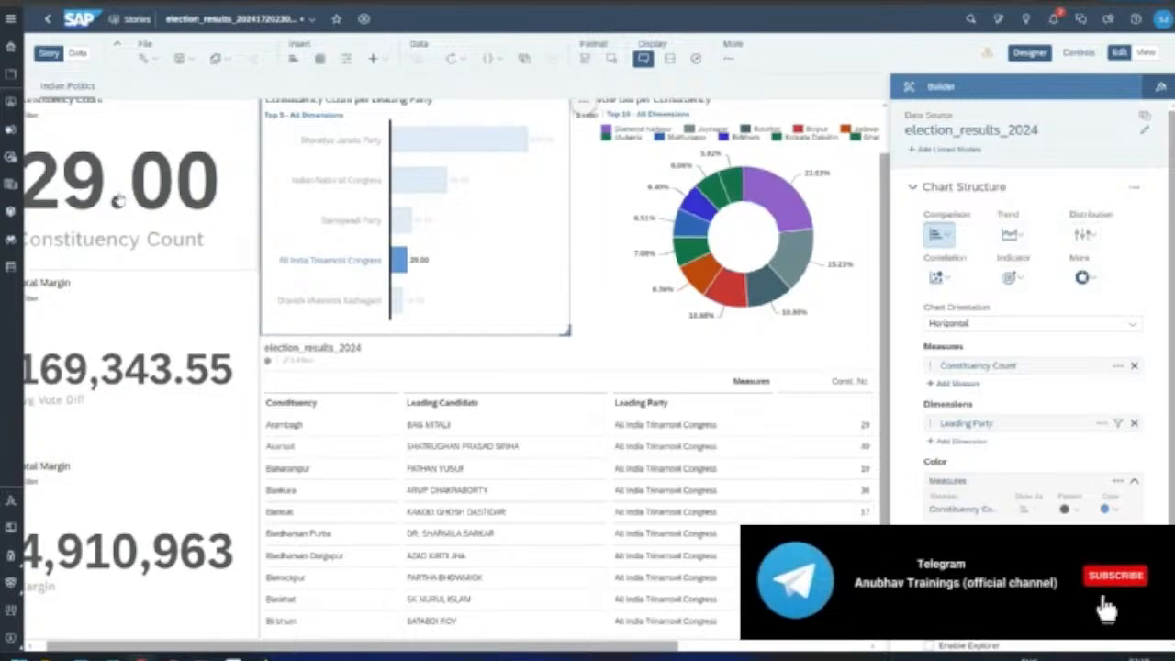
{"action": "scroll", "coordinate": [159, 289], "scroll_direction": "up", "scroll_amount": 1}
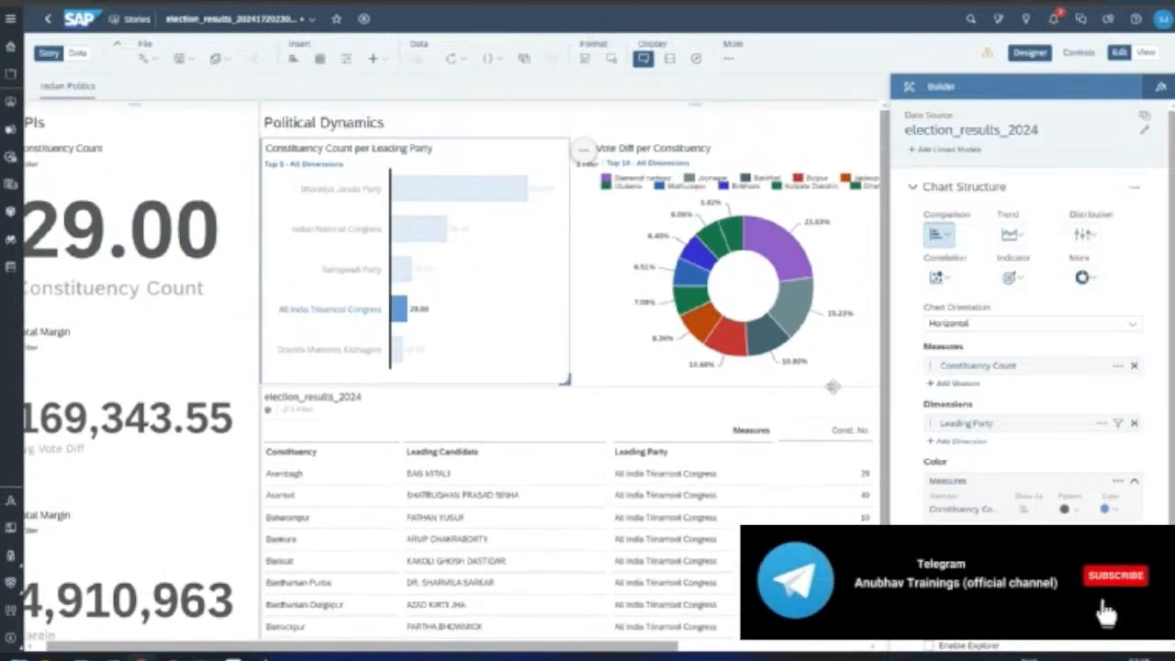
{"action": "left_click", "coordinate": [407, 321]}
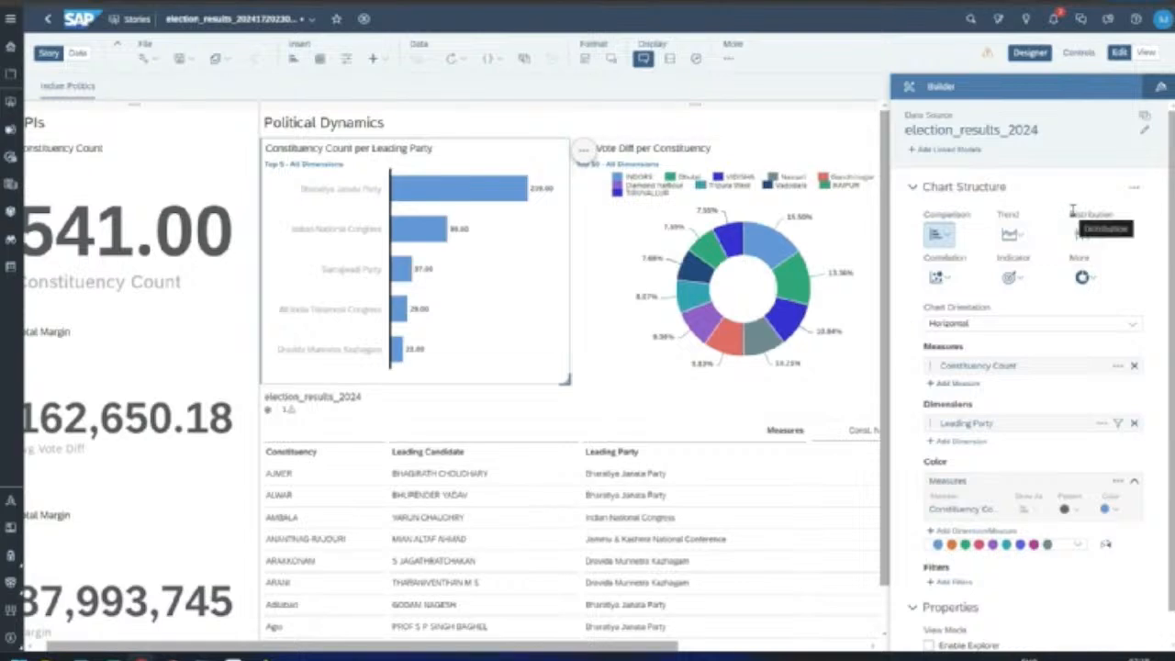
Step: Give the Political Dynamics lane a vertical blue-to-red gradient background
{"action": "left_click", "coordinate": [354, 112]}
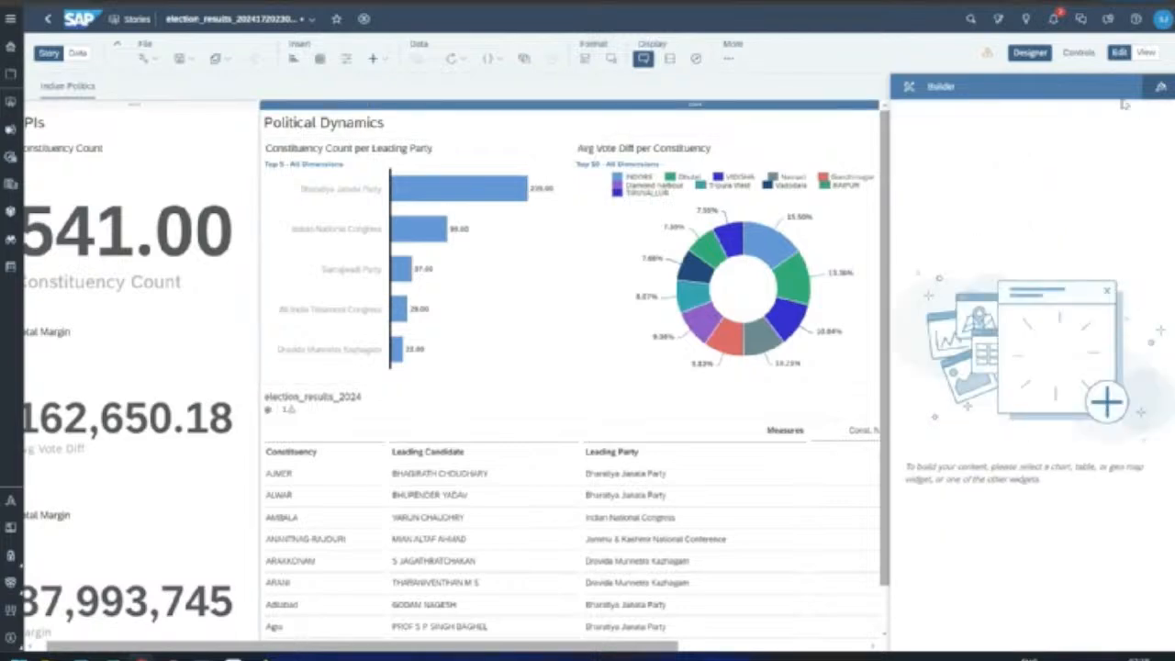
{"action": "left_click", "coordinate": [1160, 89]}
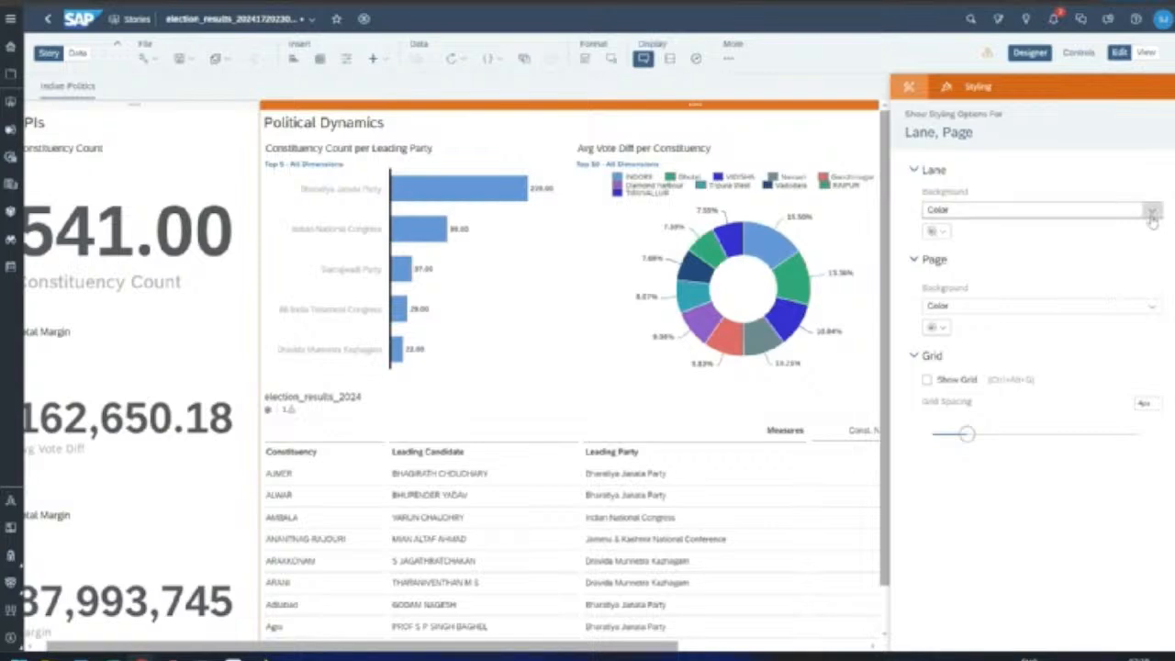
{"action": "left_click", "coordinate": [1152, 211]}
{"action": "left_click", "coordinate": [1127, 253]}
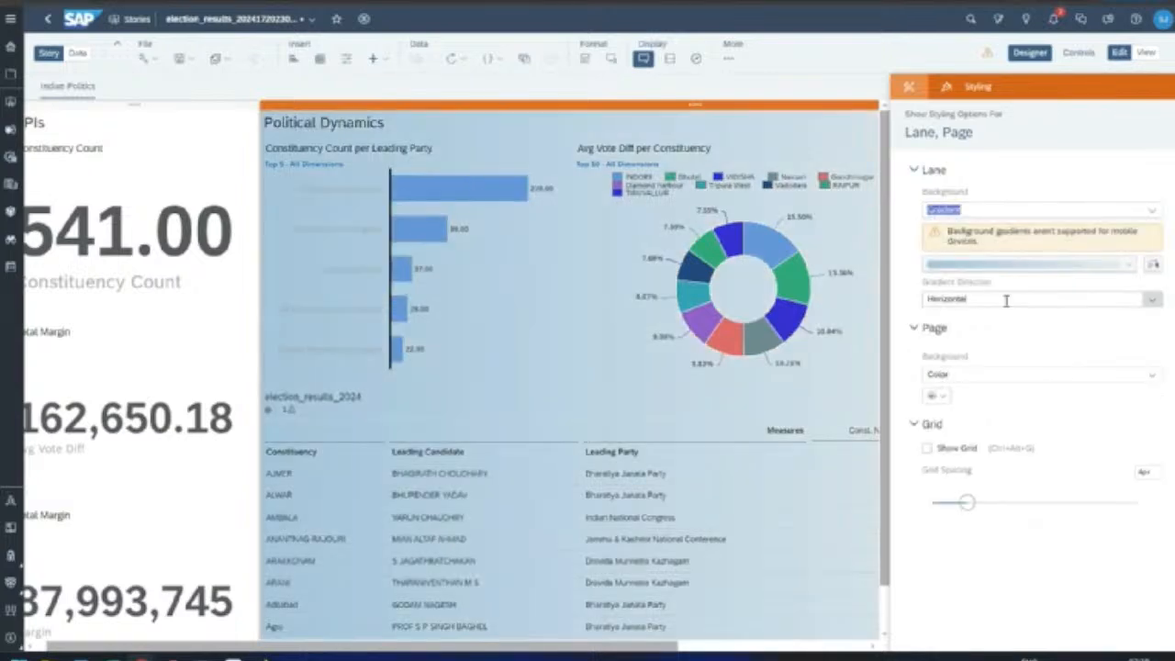
{"action": "left_click", "coordinate": [1019, 268]}
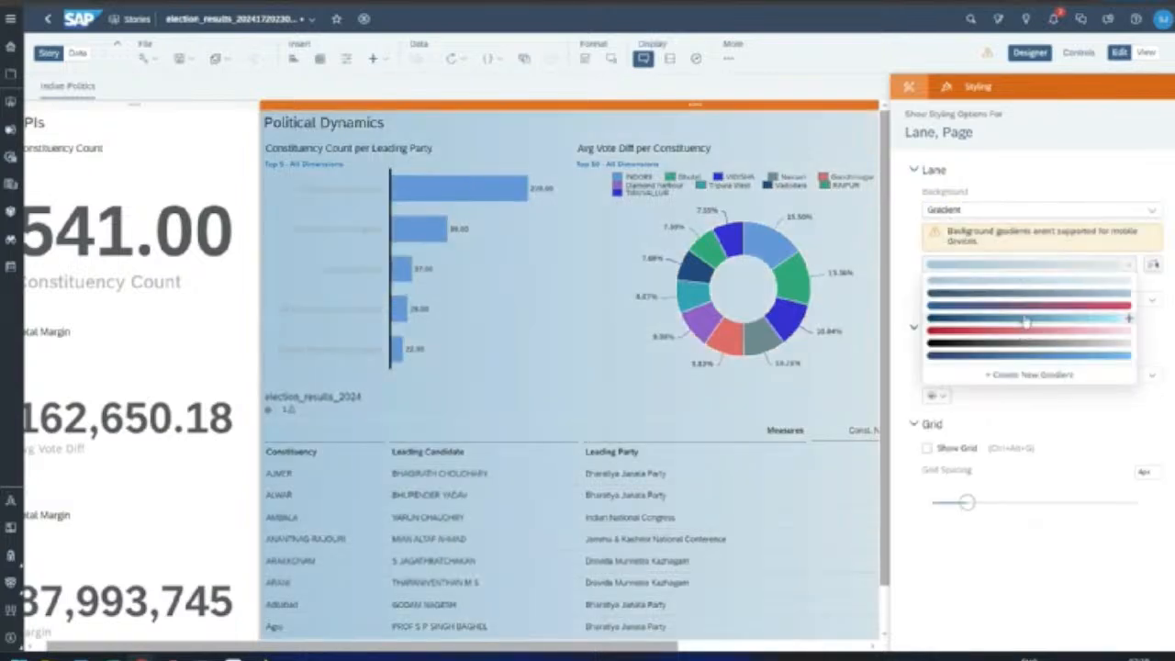
{"action": "left_click", "coordinate": [1026, 309]}
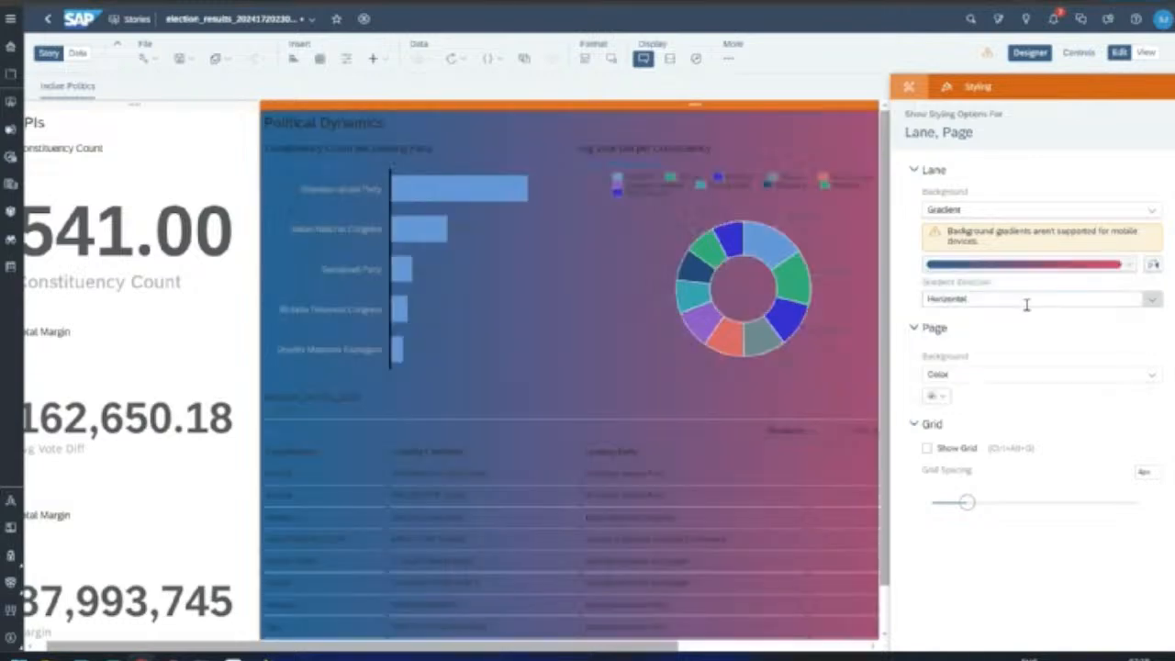
{"action": "left_click", "coordinate": [1046, 298]}
{"action": "left_click", "coordinate": [1043, 339]}
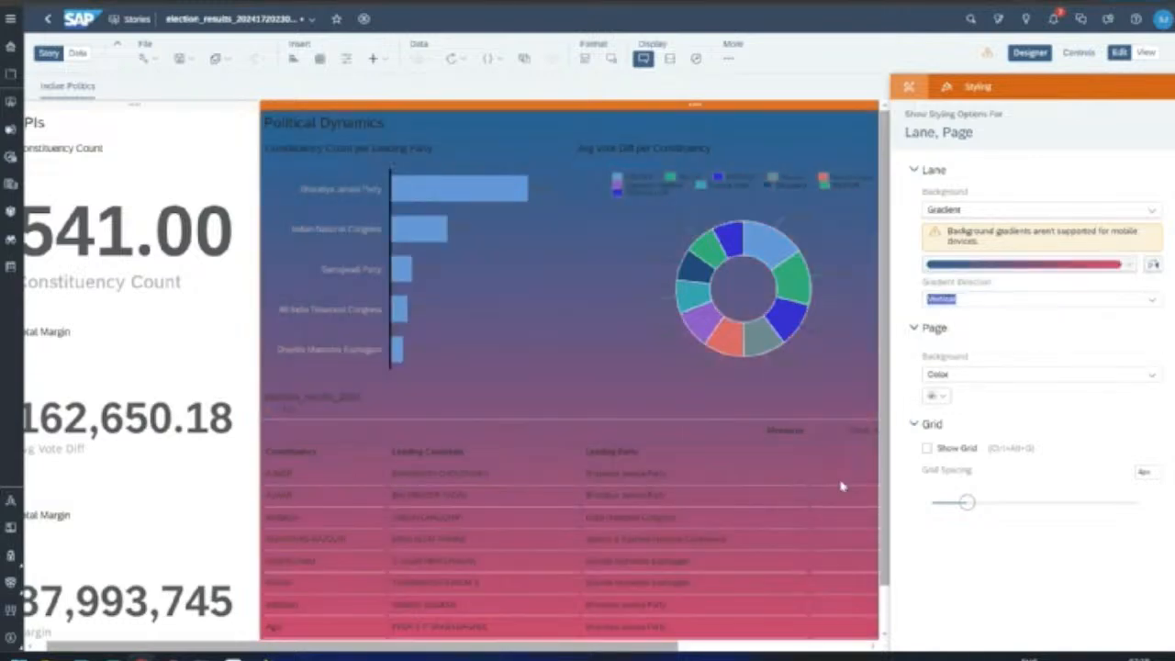
Step: Colour the KPIs lane background solid dark navy
{"action": "left_click", "coordinate": [152, 105]}
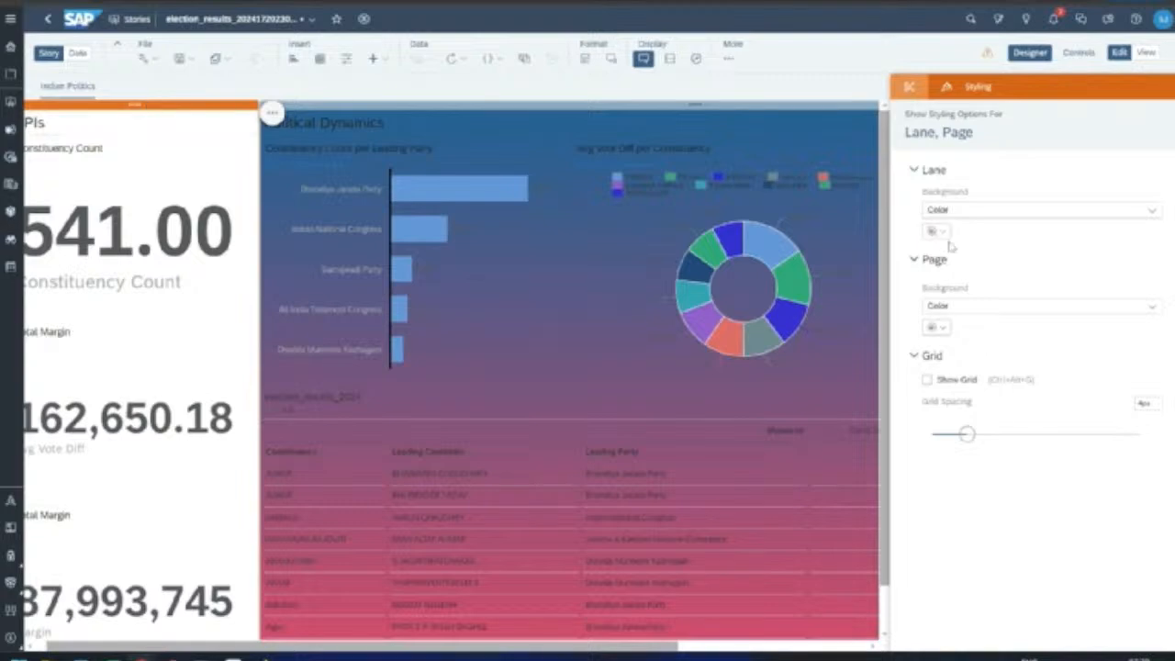
{"action": "left_click", "coordinate": [955, 211]}
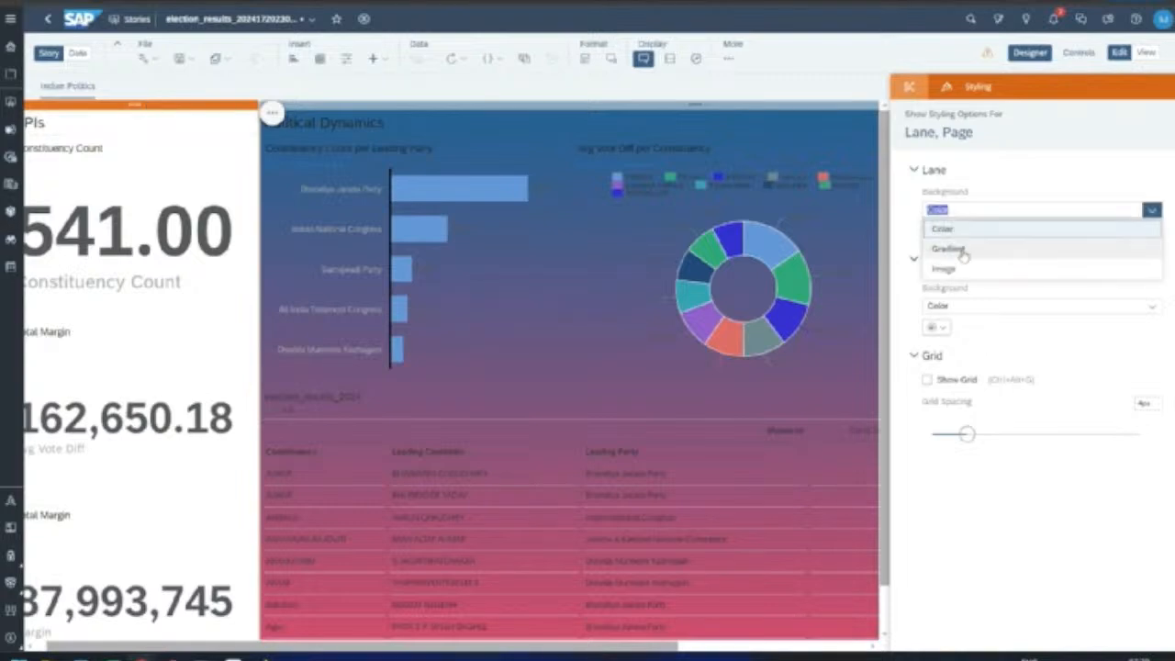
{"action": "left_click", "coordinate": [968, 291]}
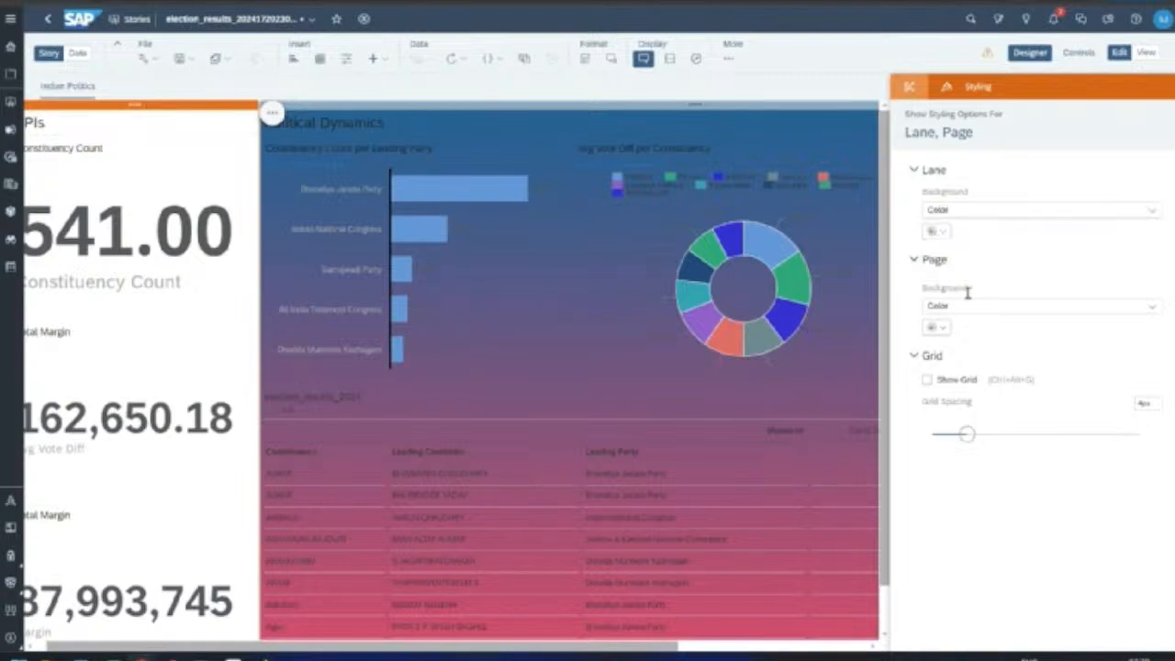
{"action": "left_click", "coordinate": [937, 232]}
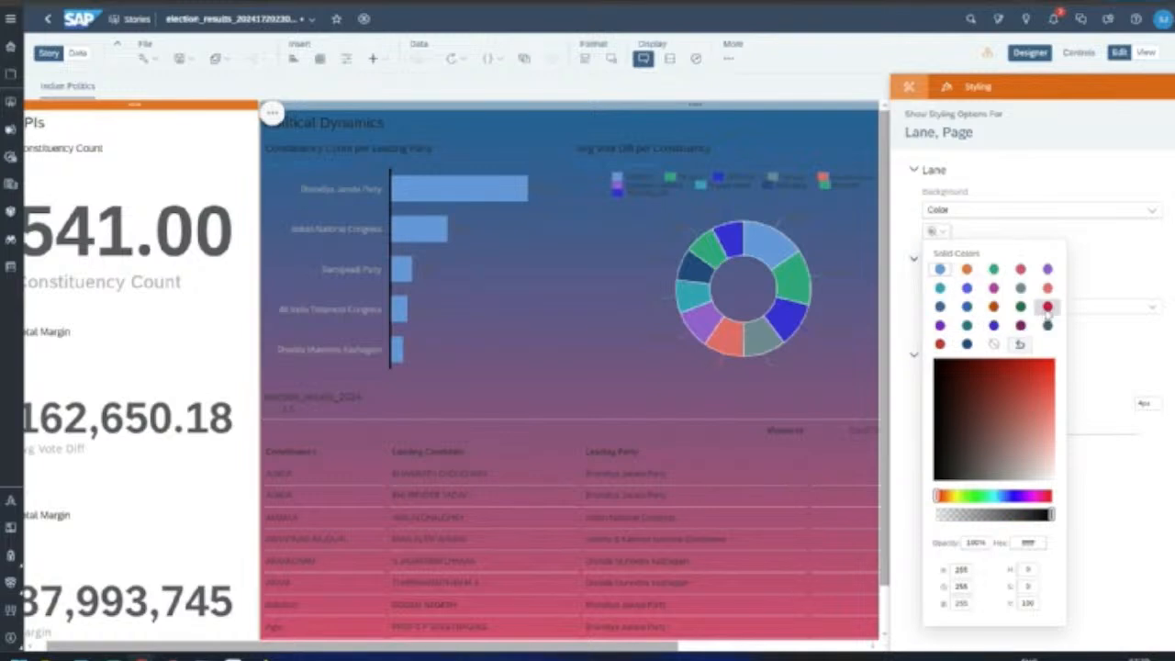
{"action": "left_click", "coordinate": [966, 343]}
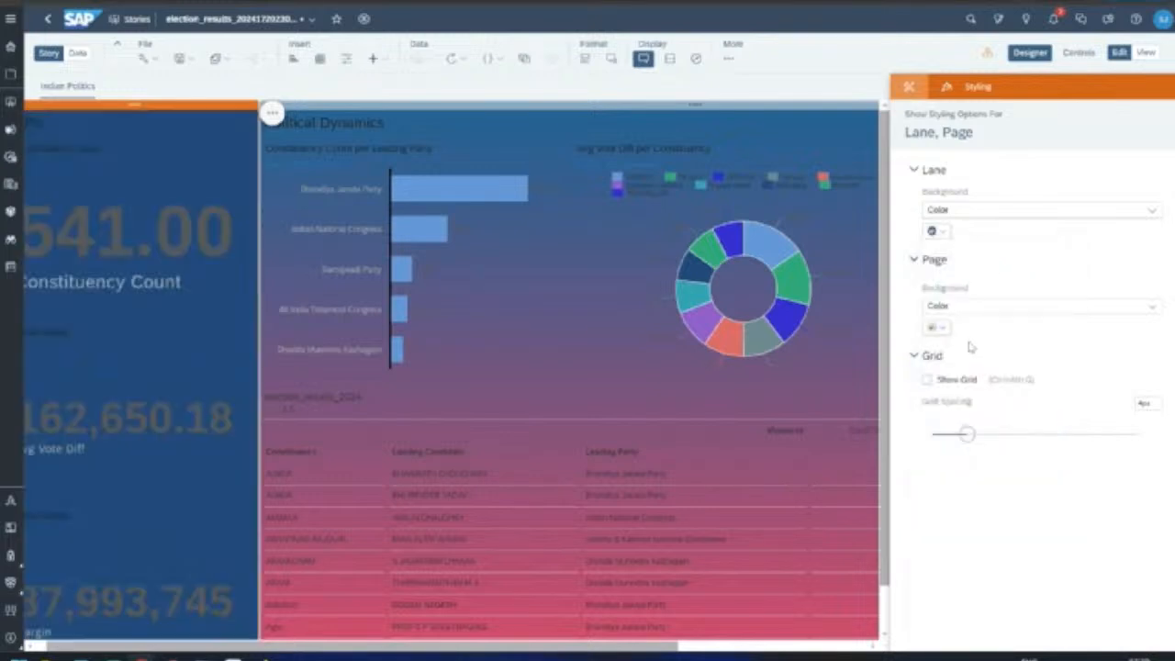
{"action": "left_click", "coordinate": [385, 106]}
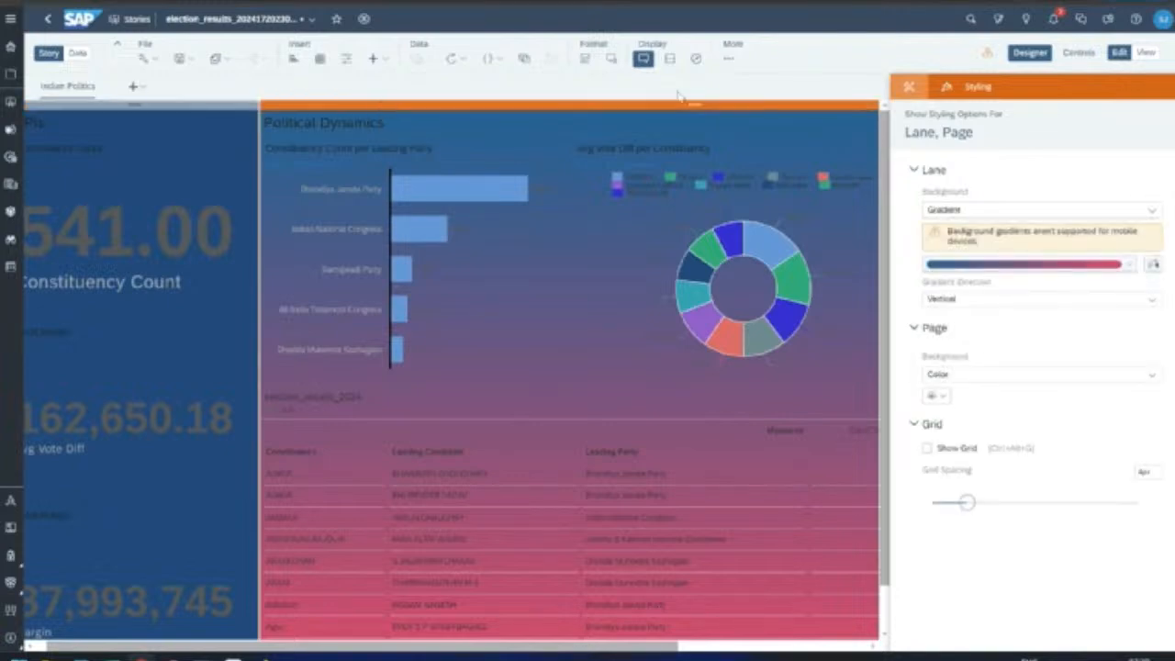
Step: In story preferences, set light default text colours for charts and tables
{"action": "left_click", "coordinate": [147, 59]}
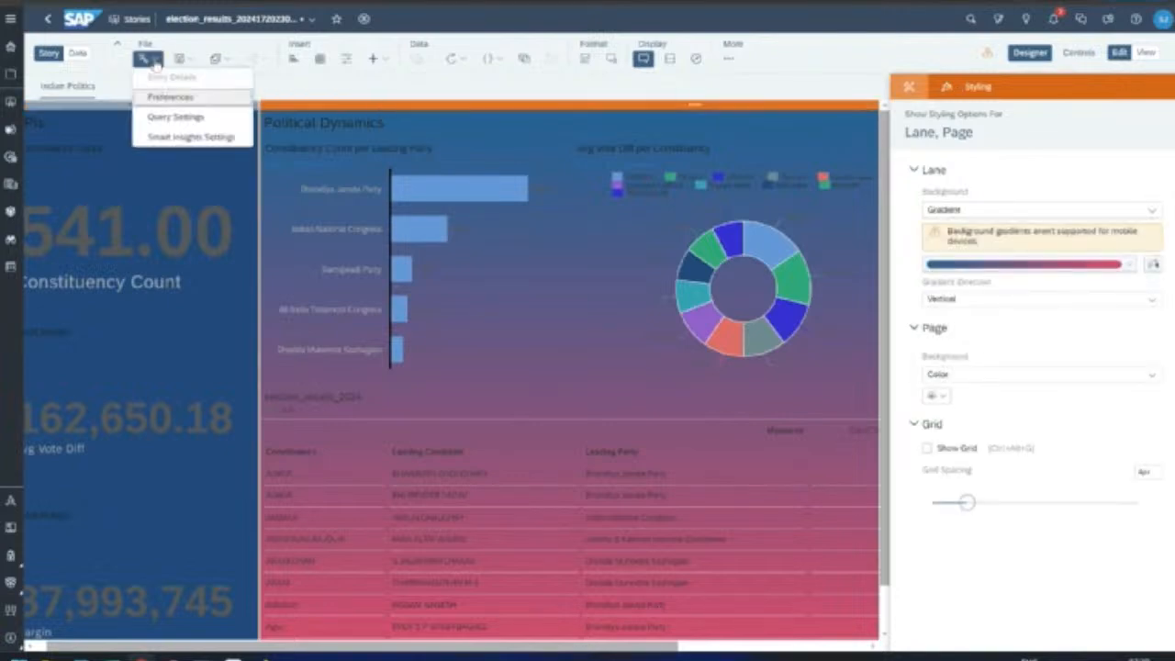
{"action": "left_click", "coordinate": [175, 99]}
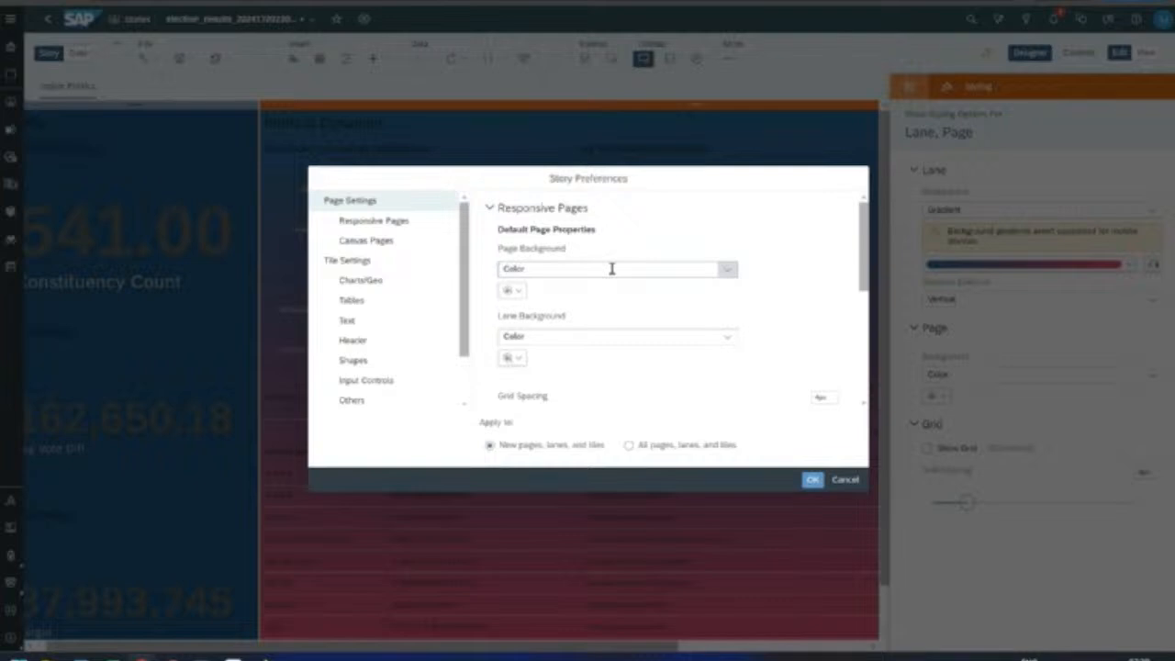
{"action": "left_click", "coordinate": [360, 280]}
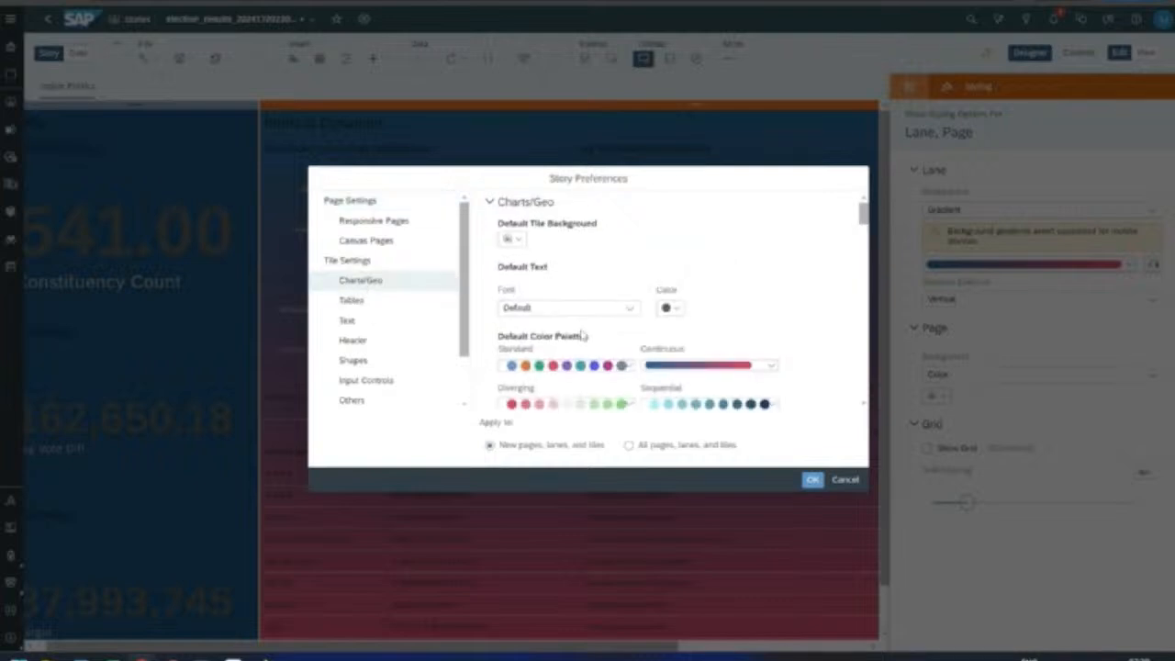
{"action": "left_click", "coordinate": [668, 307]}
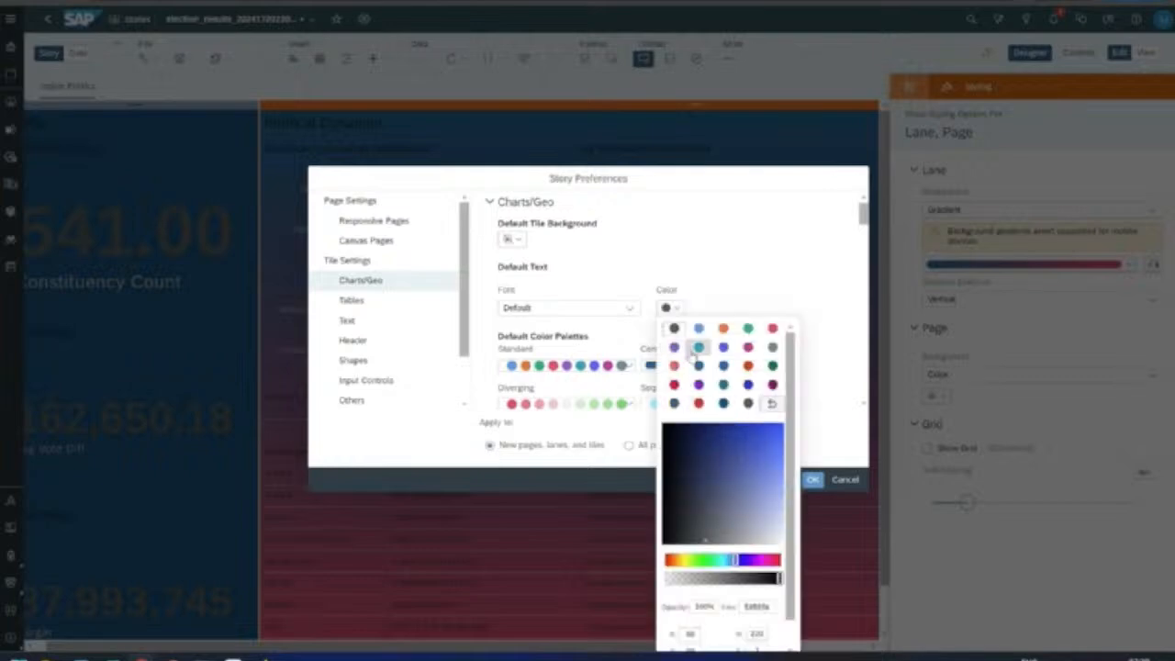
{"action": "left_click", "coordinate": [778, 539]}
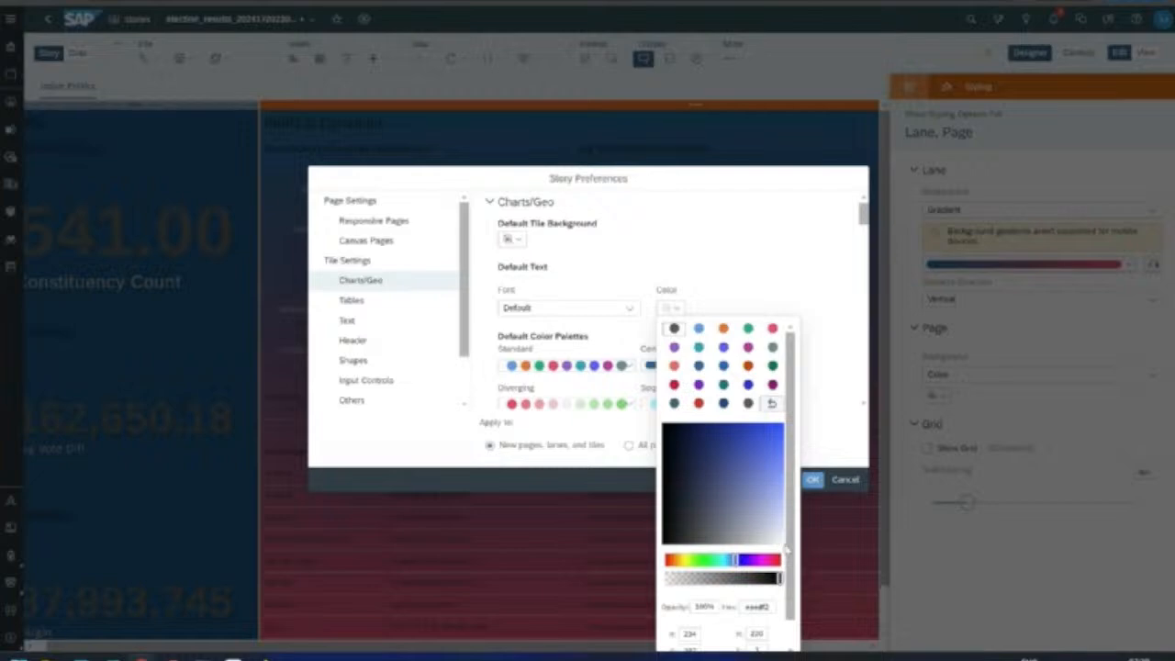
{"action": "left_click_drag", "start_coordinate": [780, 544], "coordinate": [781, 541]}
{"action": "left_click", "coordinate": [827, 329]}
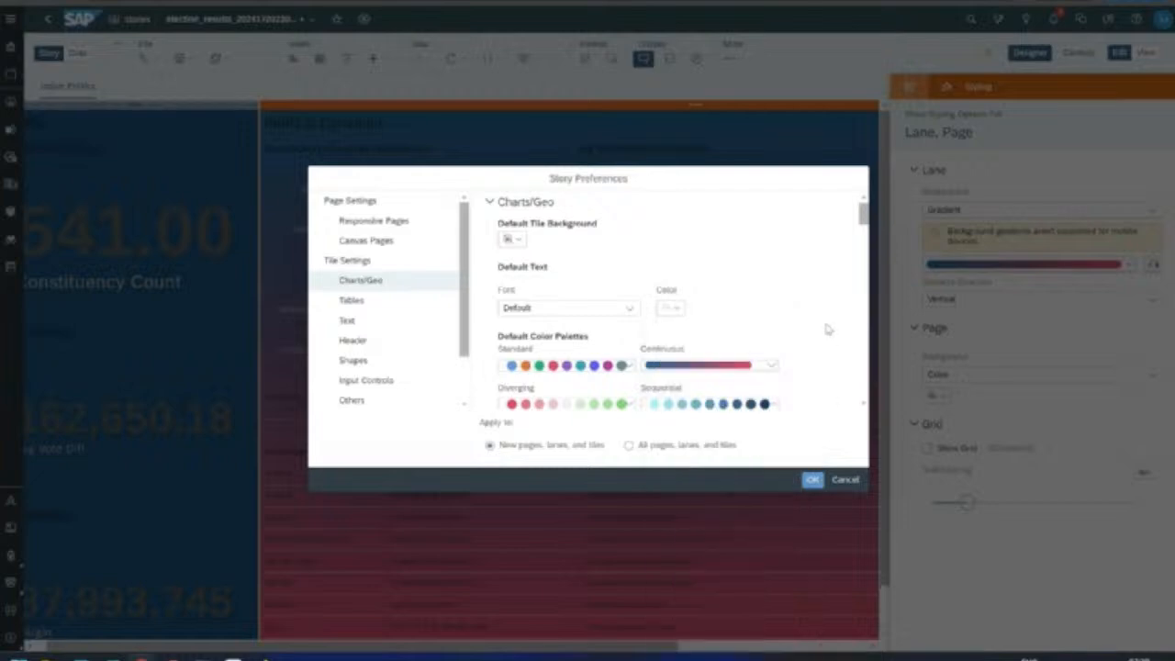
{"action": "left_click", "coordinate": [412, 306]}
{"action": "left_click", "coordinate": [668, 350]}
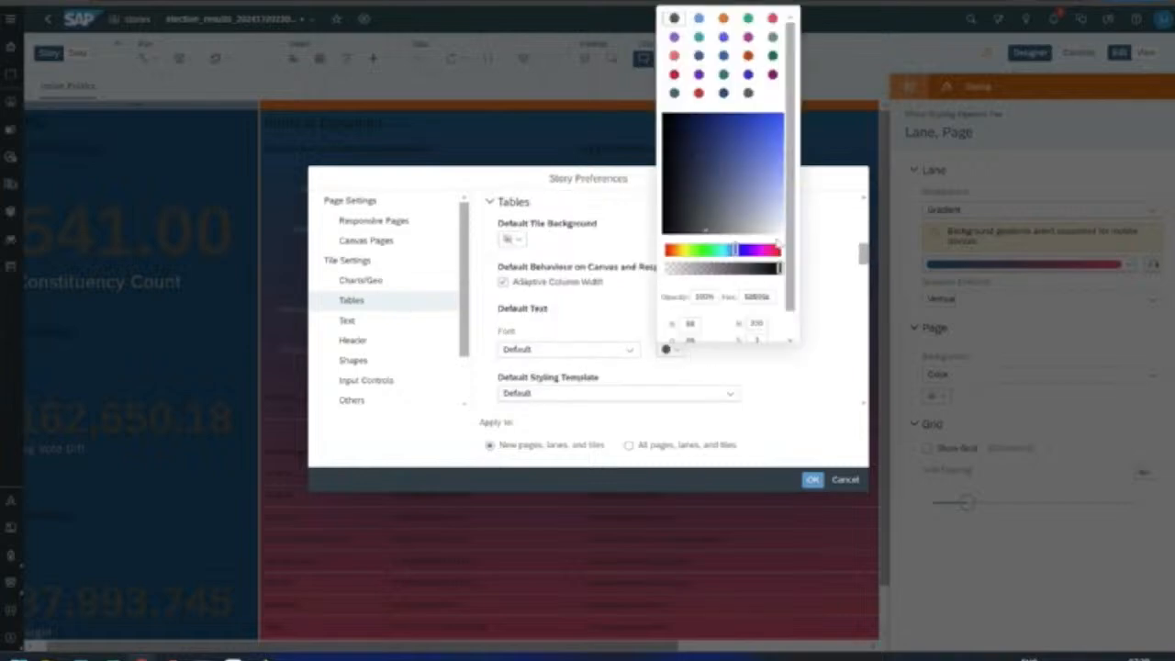
{"action": "left_click", "coordinate": [782, 229]}
{"action": "left_click", "coordinate": [834, 301]}
Step: Set light default text colours for text tiles, headers, input controls and other tiles
{"action": "left_click", "coordinate": [395, 321]}
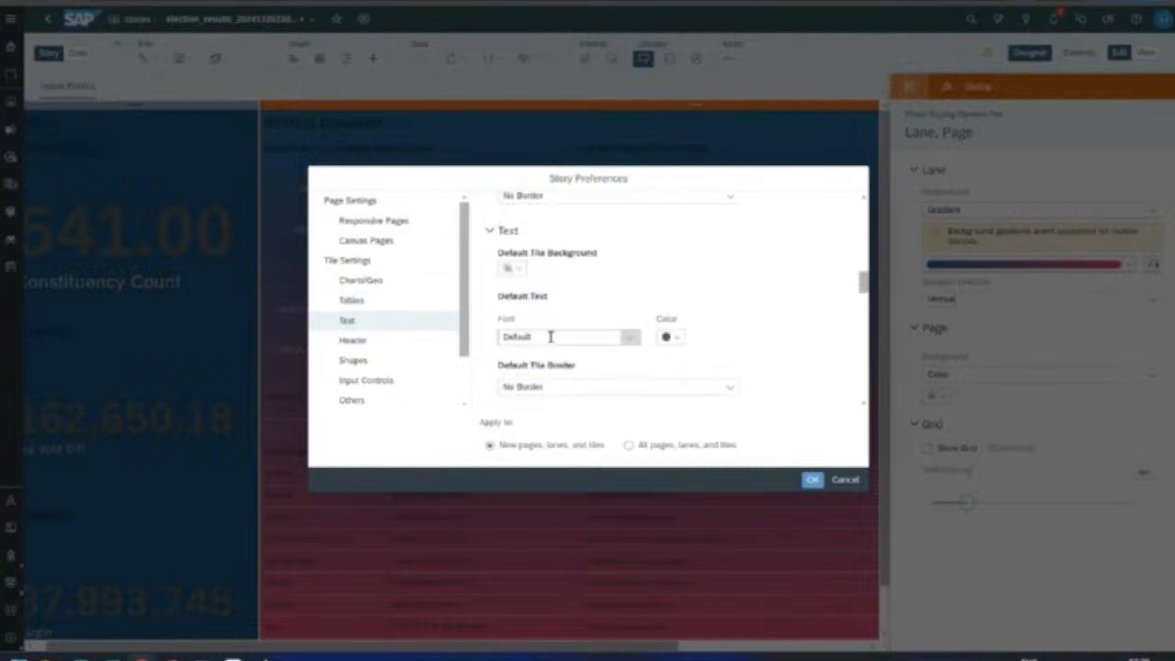
{"action": "left_click", "coordinate": [669, 308]}
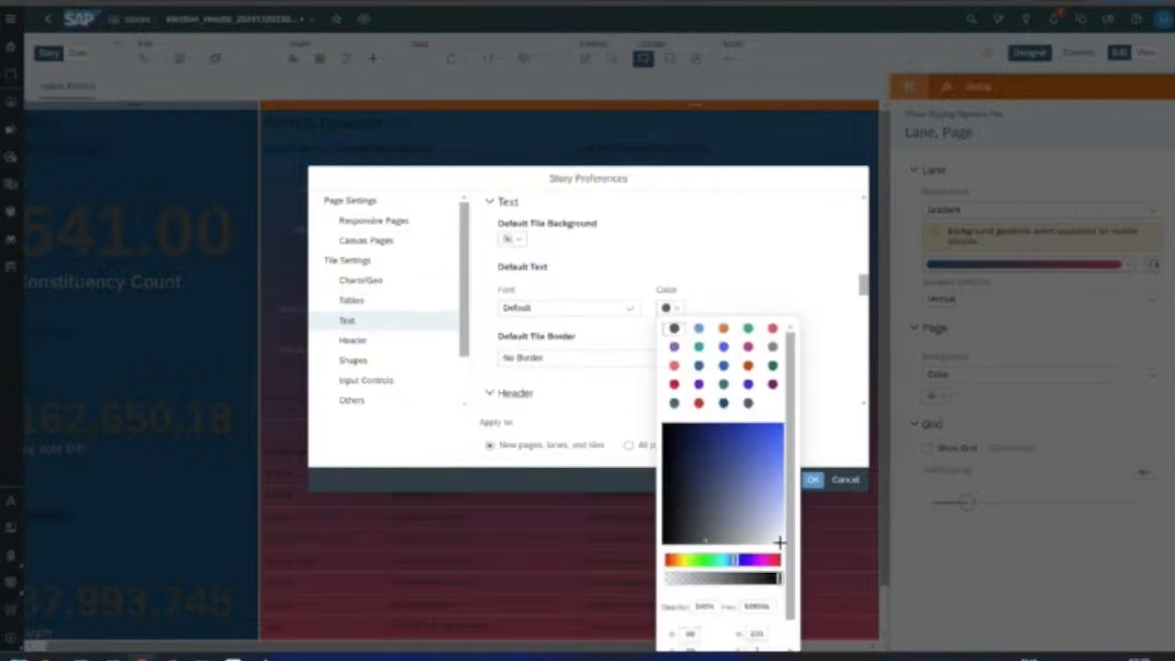
{"action": "left_click", "coordinate": [828, 439]}
{"action": "left_click", "coordinate": [408, 344]}
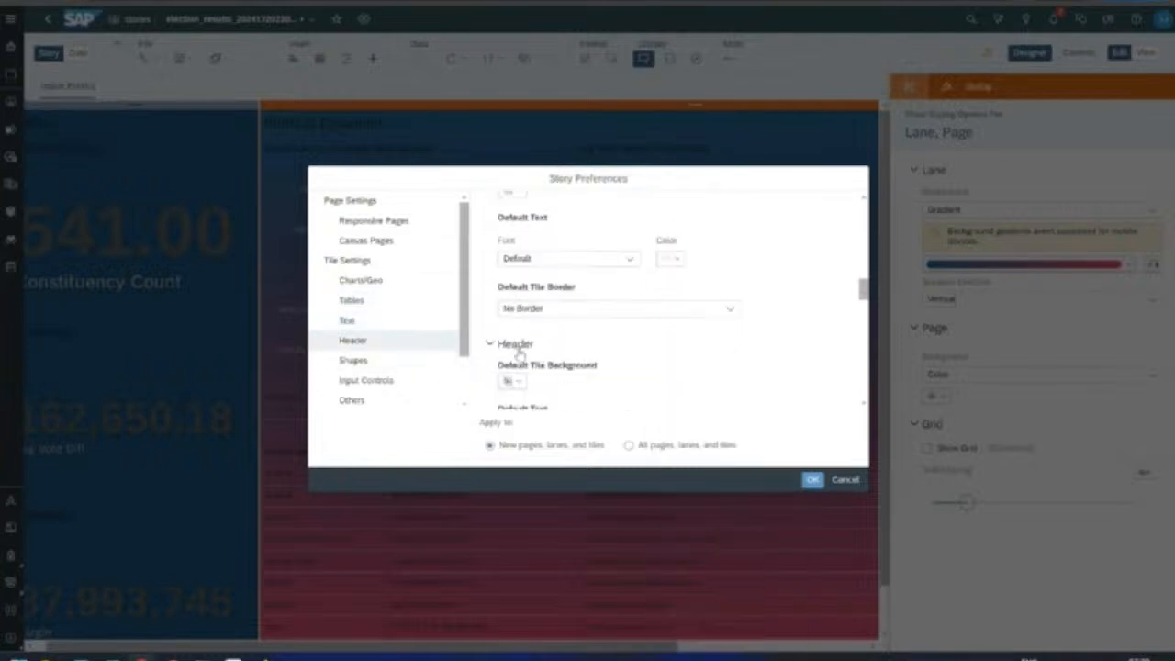
{"action": "left_click", "coordinate": [723, 359]}
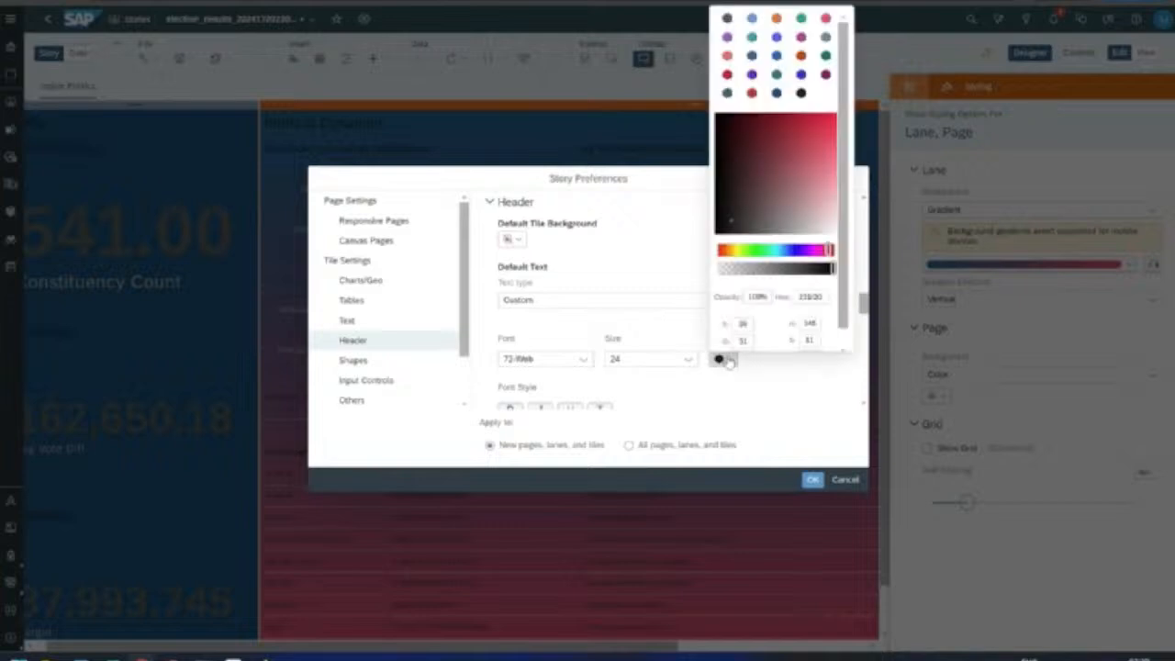
{"action": "left_click", "coordinate": [834, 232]}
{"action": "left_click", "coordinate": [792, 427]}
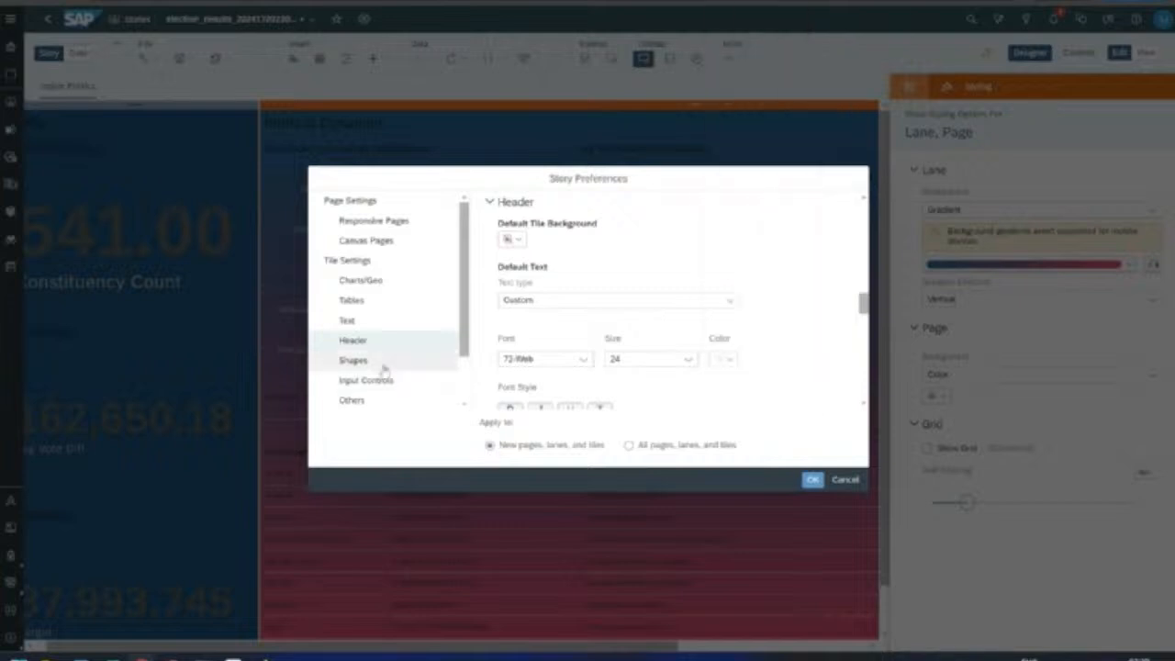
{"action": "left_click", "coordinate": [380, 361]}
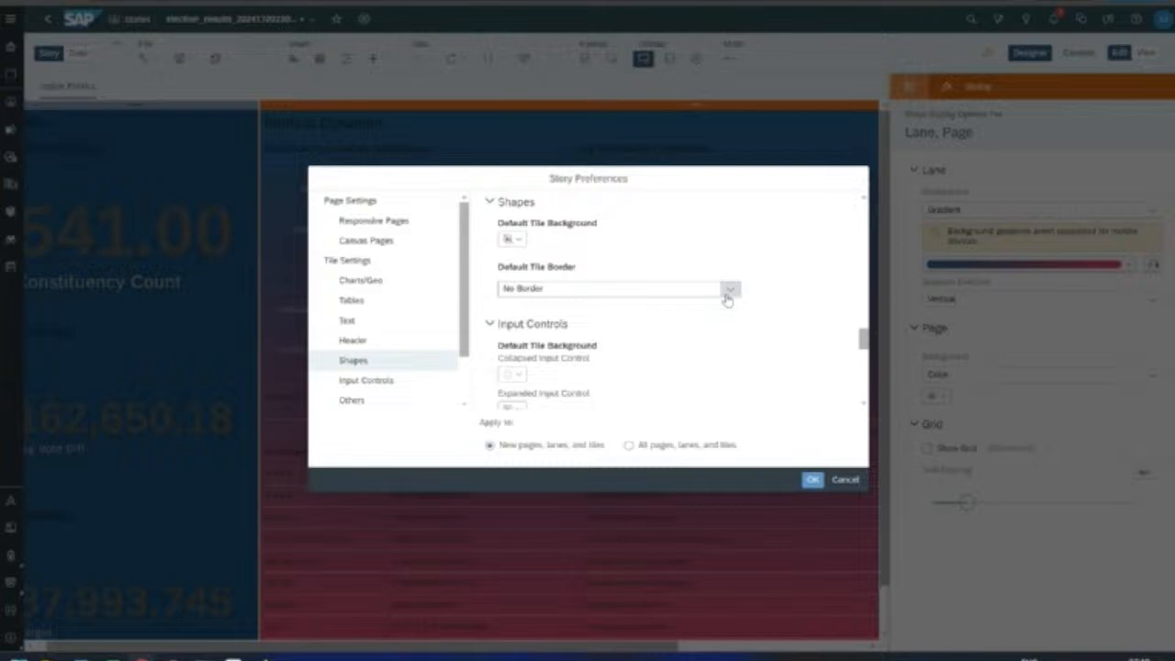
{"action": "left_click", "coordinate": [372, 380]}
{"action": "left_click", "coordinate": [679, 359]}
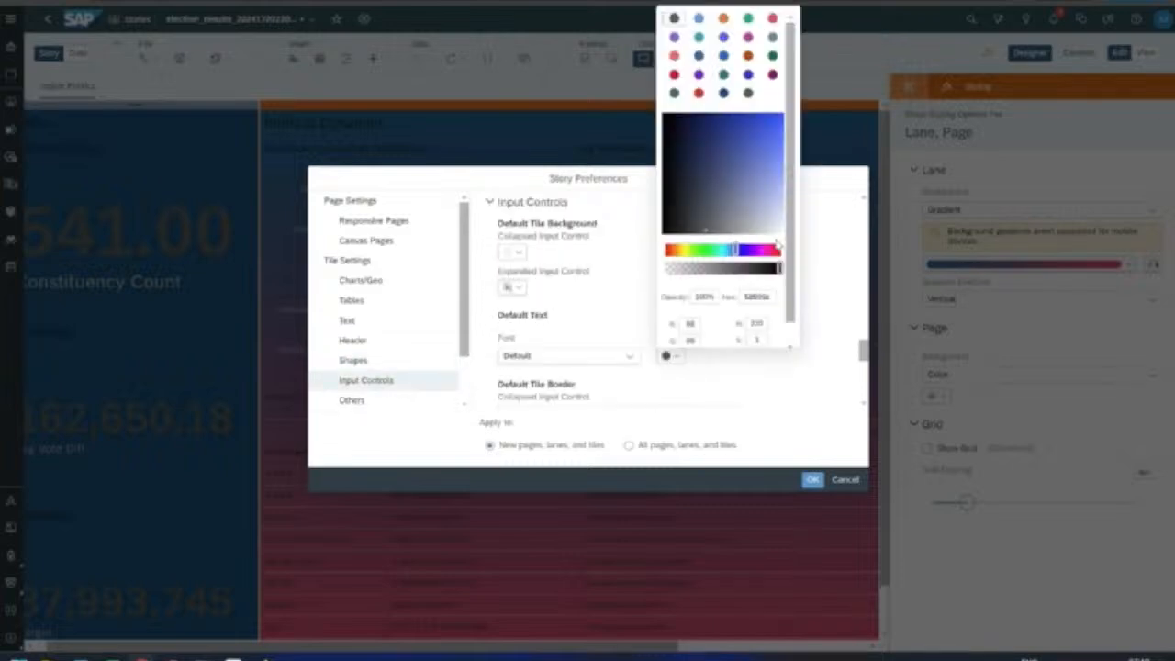
{"action": "left_click", "coordinate": [817, 314]}
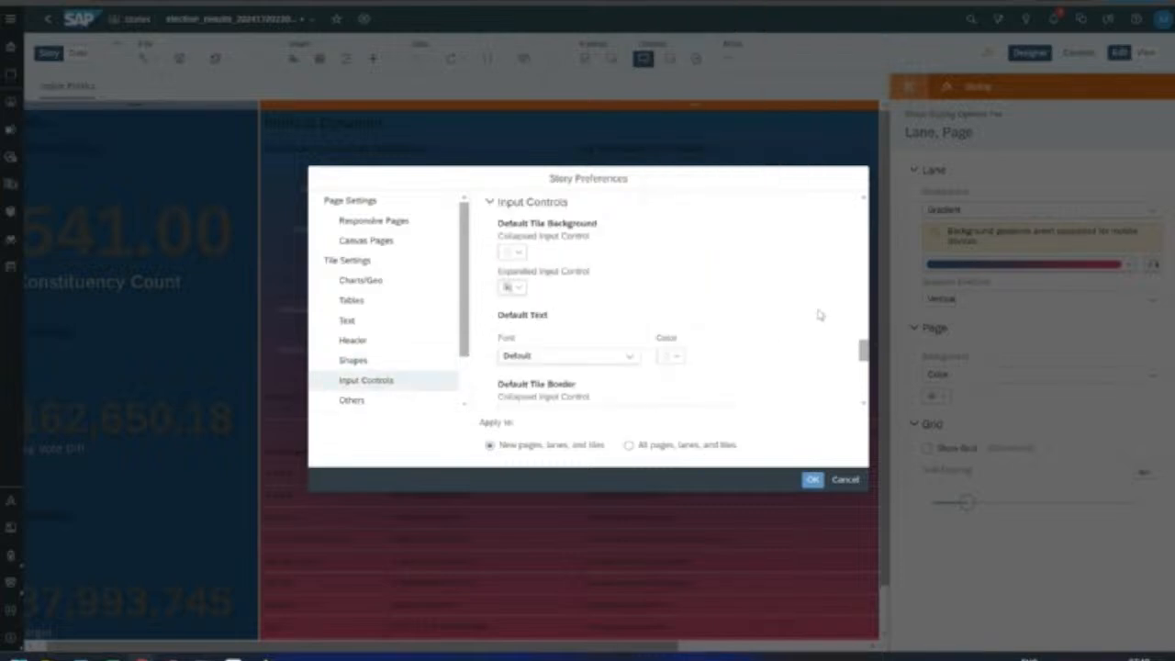
{"action": "left_click", "coordinate": [349, 401]}
{"action": "left_click", "coordinate": [670, 344]}
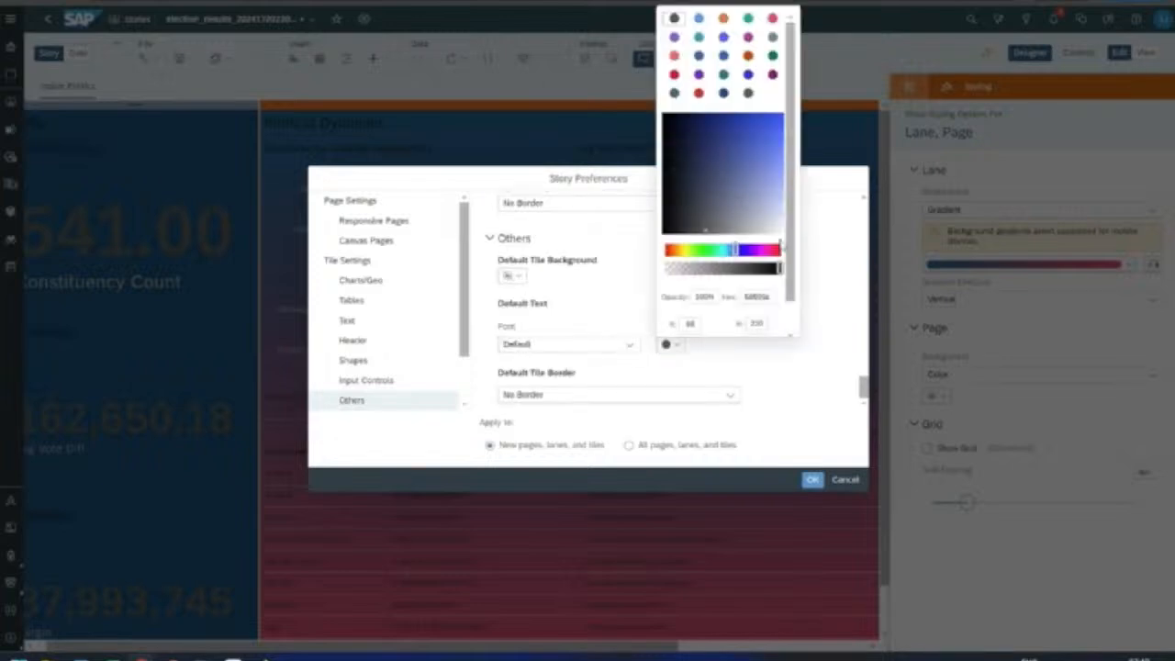
{"action": "left_click", "coordinate": [832, 295]}
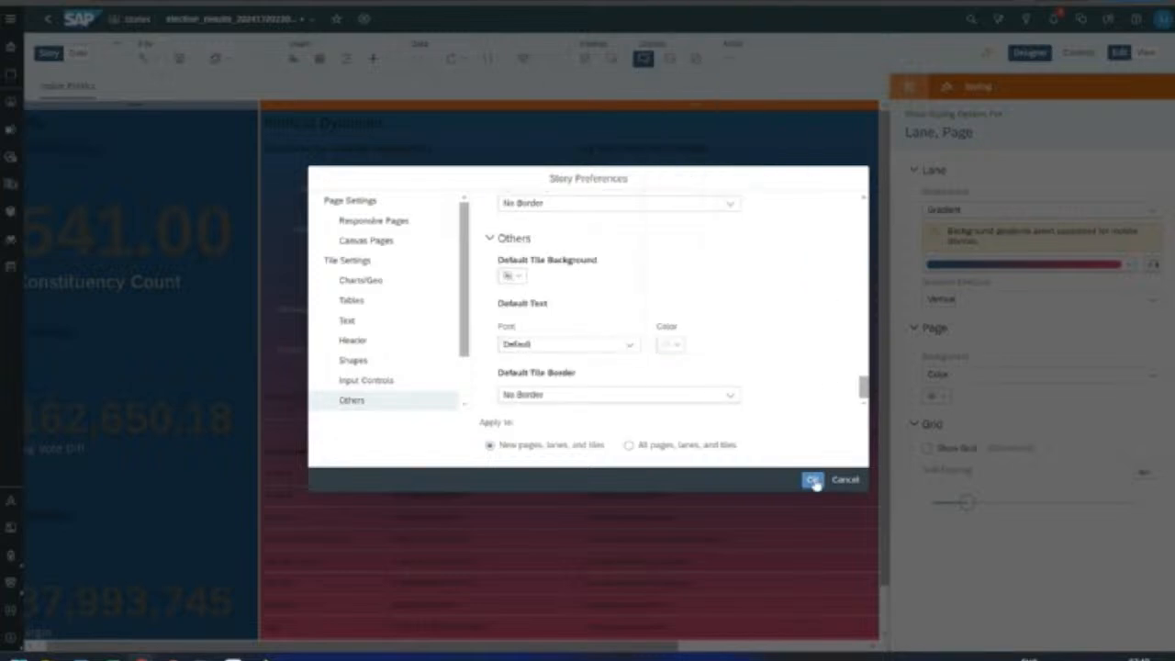
Step: Apply the preferences to all pages, lanes and tiles, overwriting custom styling
{"action": "left_click", "coordinate": [689, 448]}
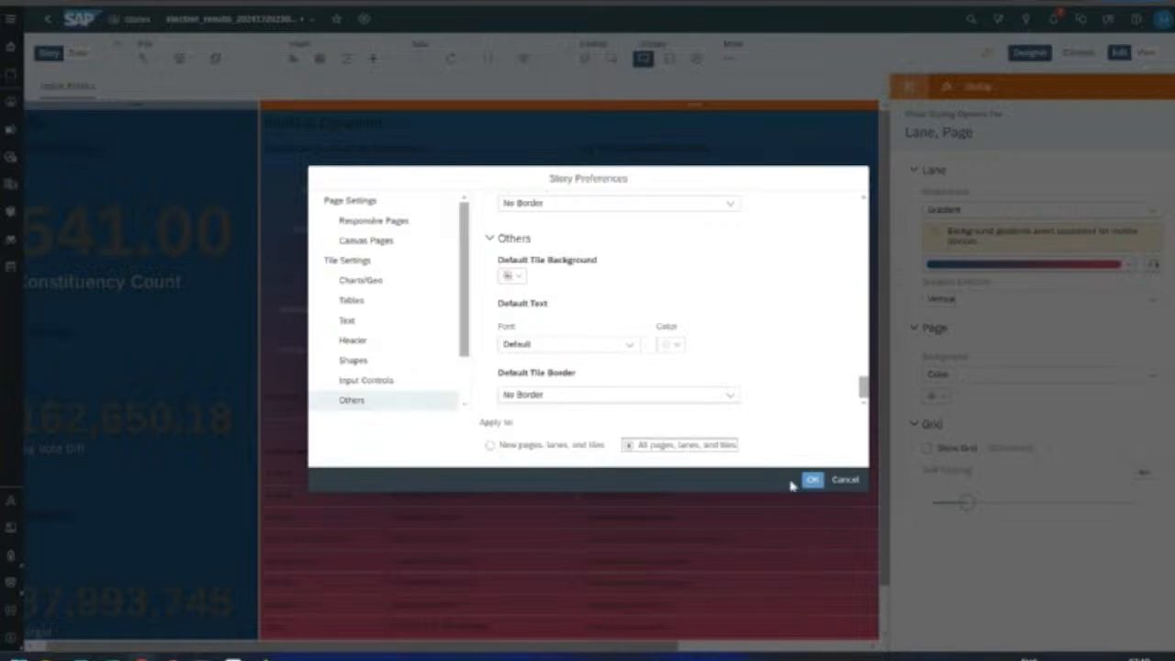
{"action": "left_click", "coordinate": [813, 481]}
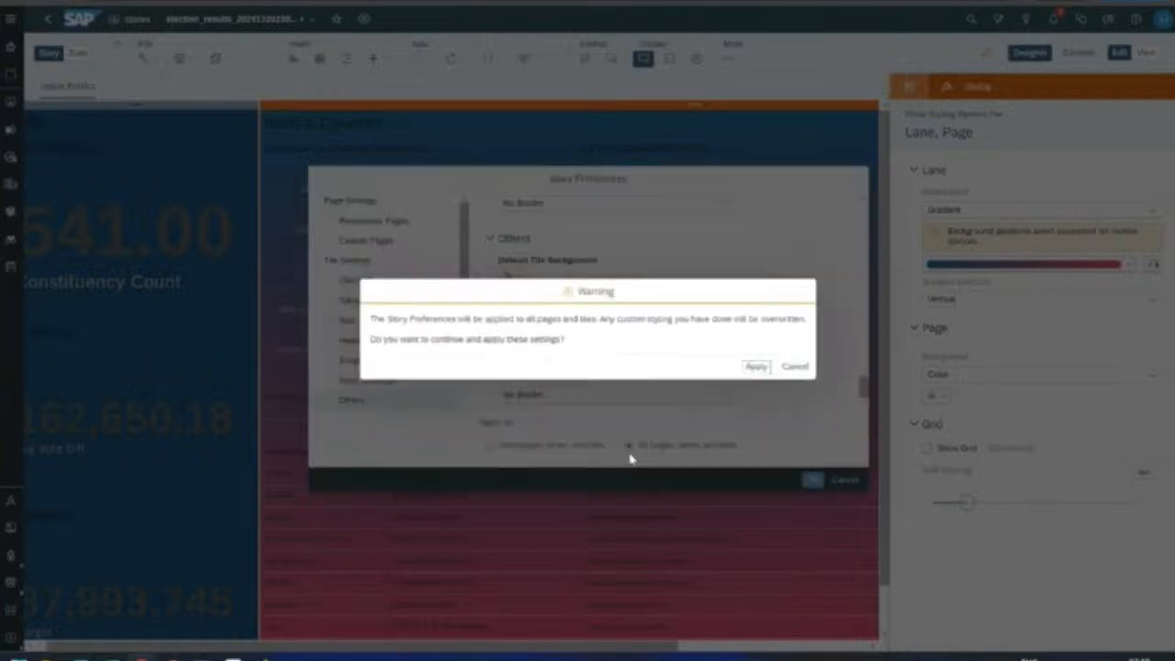
{"action": "left_click", "coordinate": [757, 368]}
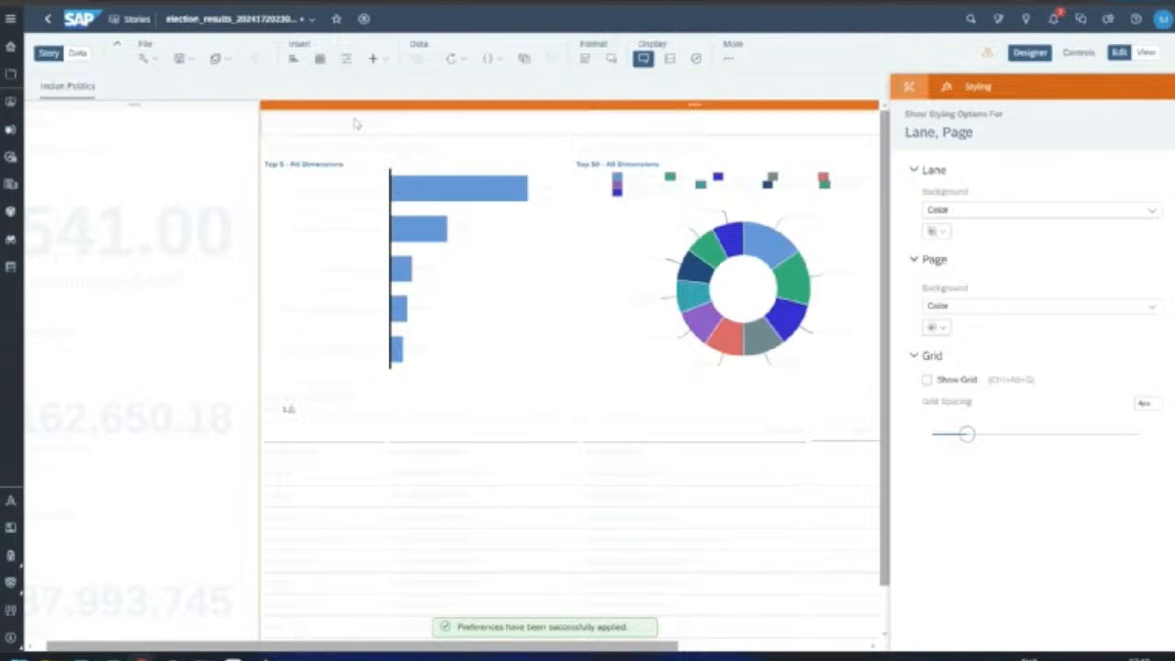
Step: Set the responsive page background to a vertical blue-to-red gradient and apply it
{"action": "left_click", "coordinate": [145, 58]}
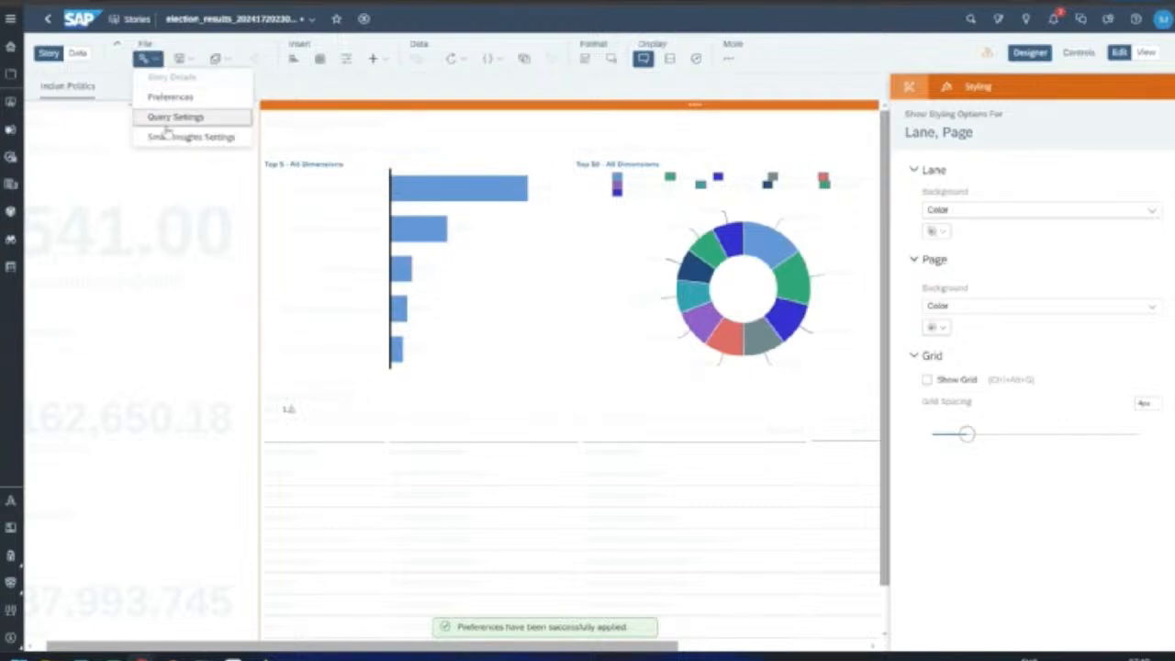
{"action": "left_click", "coordinate": [184, 97]}
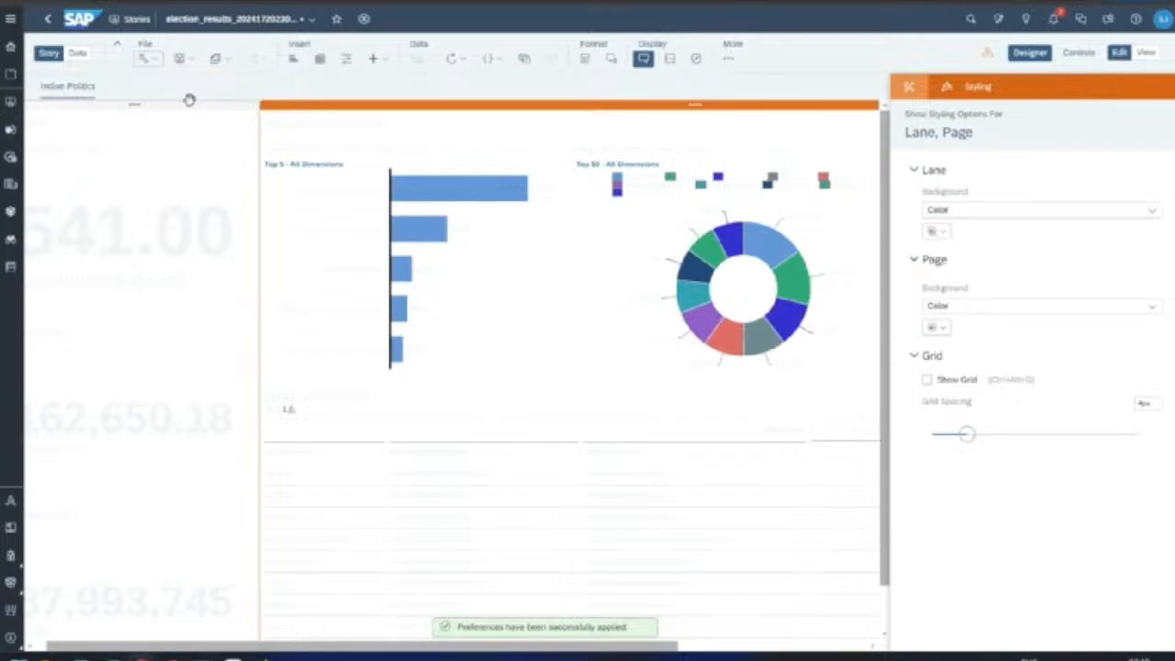
{"action": "left_click", "coordinate": [393, 224]}
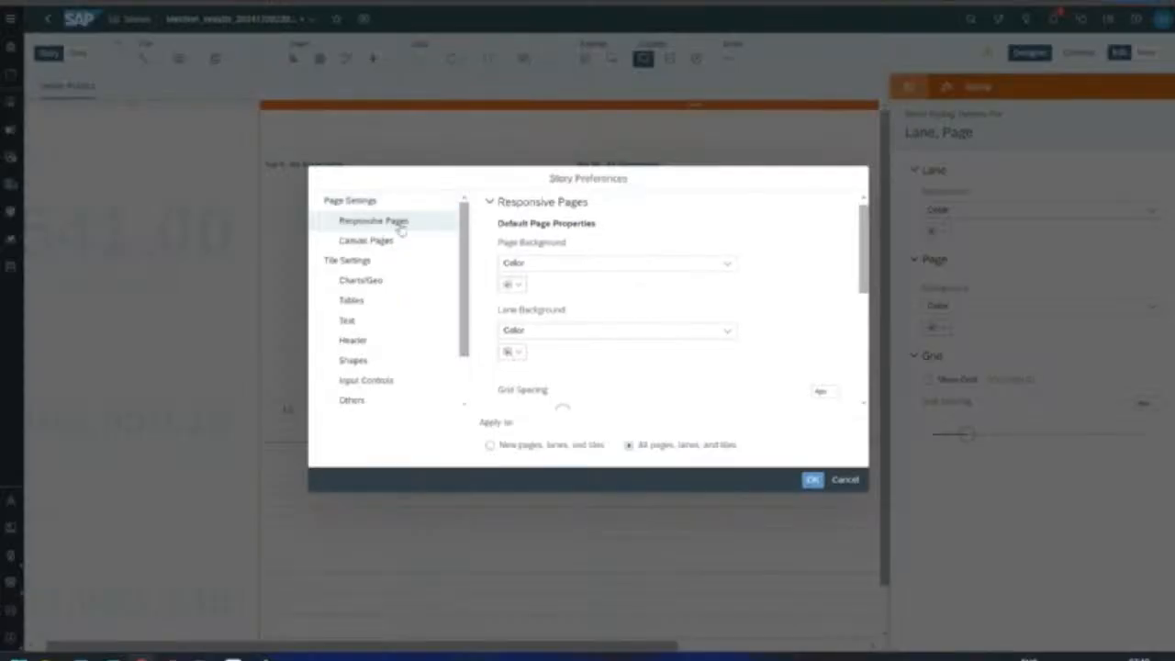
{"action": "left_click", "coordinate": [611, 266]}
{"action": "left_click", "coordinate": [598, 303]}
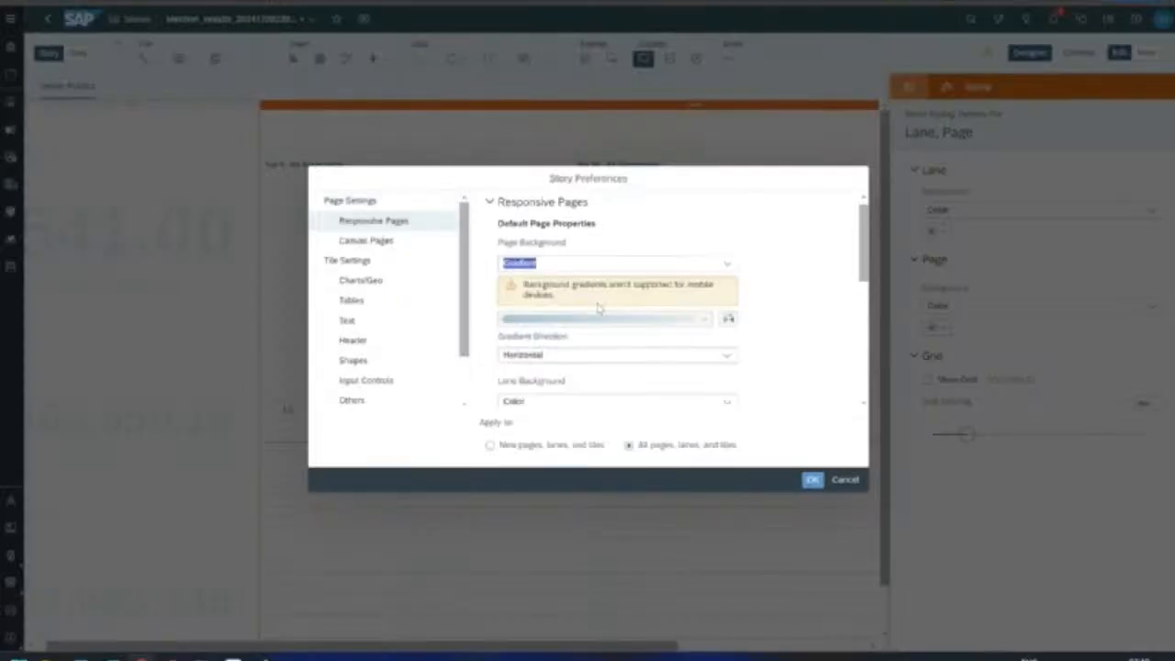
{"action": "left_click", "coordinate": [546, 321]}
{"action": "left_click", "coordinate": [566, 361]}
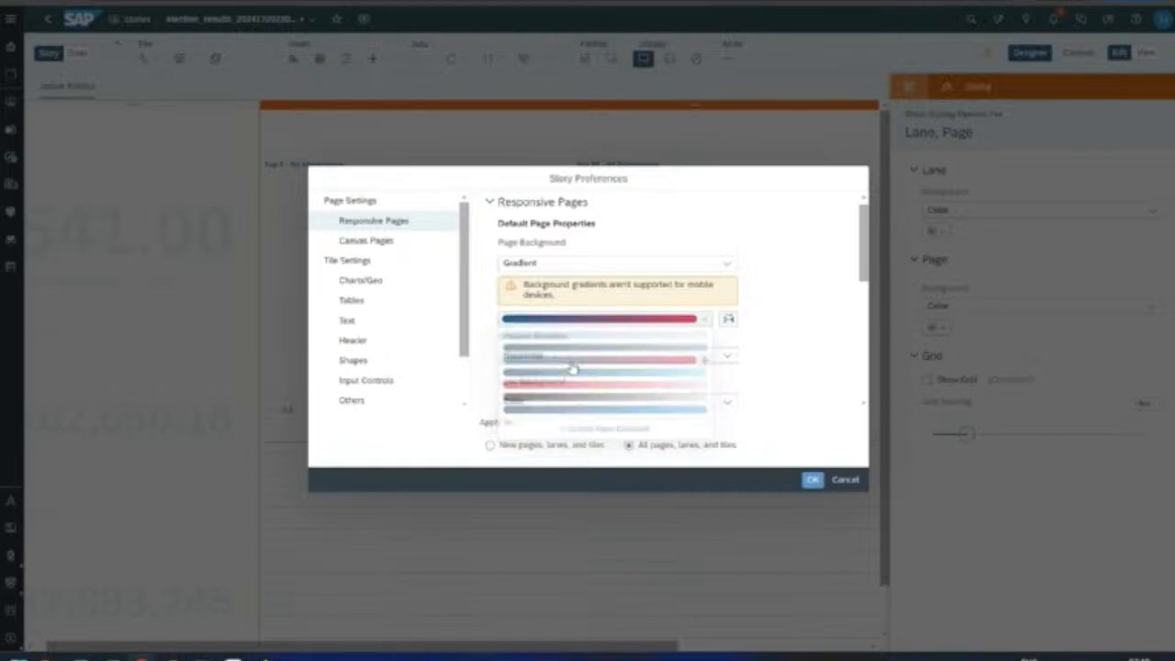
{"action": "left_click", "coordinate": [540, 355]}
{"action": "left_click", "coordinate": [521, 393]}
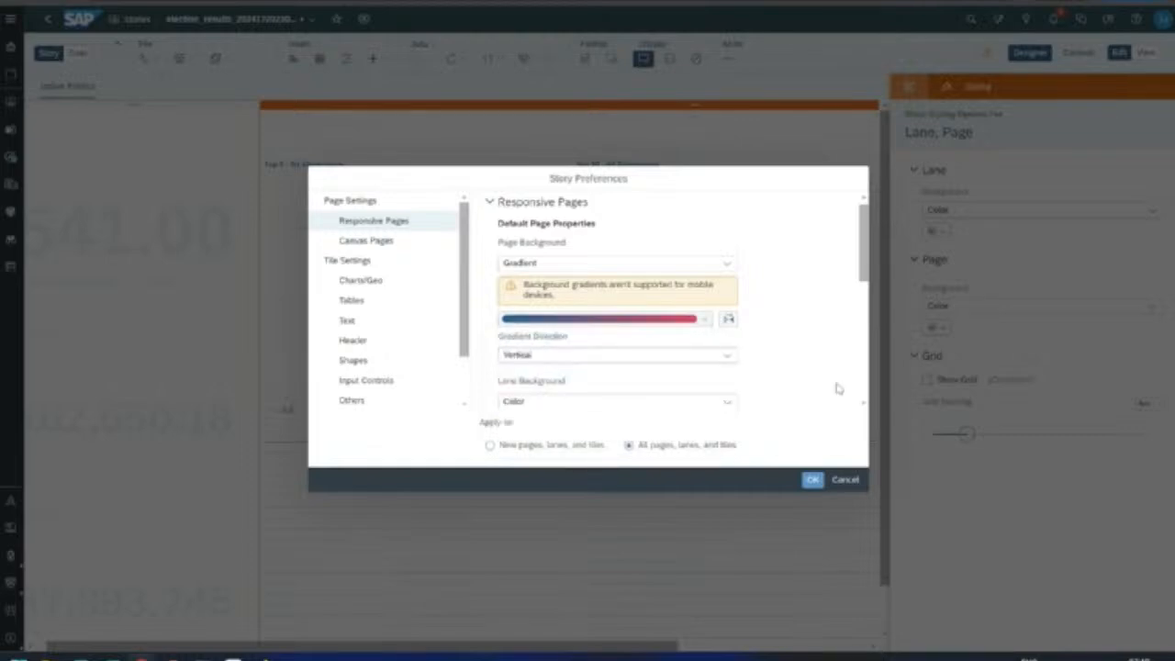
{"action": "scroll", "coordinate": [795, 364], "scroll_direction": "down", "scroll_amount": 3}
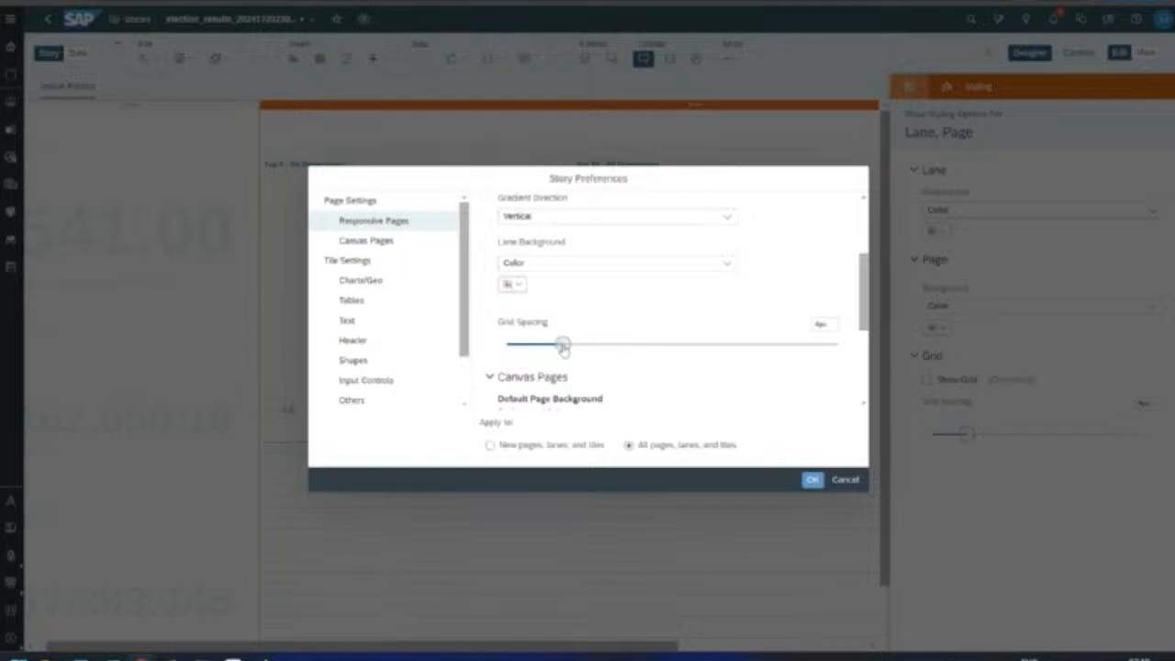
{"action": "left_click", "coordinate": [812, 480]}
{"action": "left_click", "coordinate": [755, 369]}
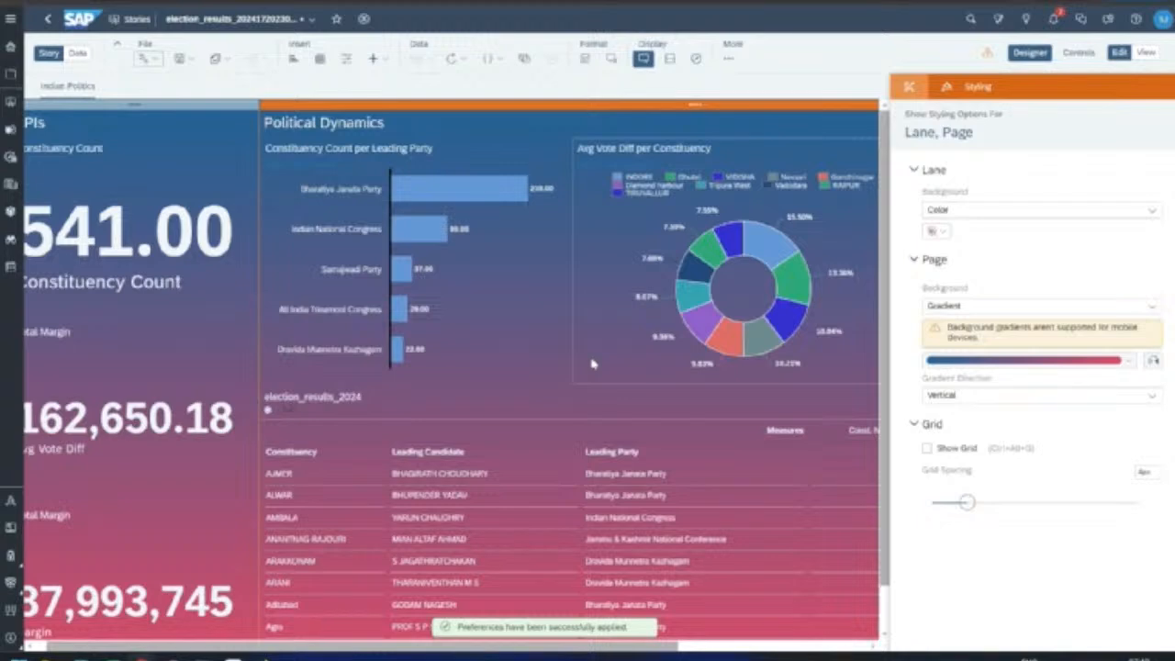
Step: Leave edit mode to view the dashboard's light text over the gradient background
{"action": "left_click", "coordinate": [1148, 56]}
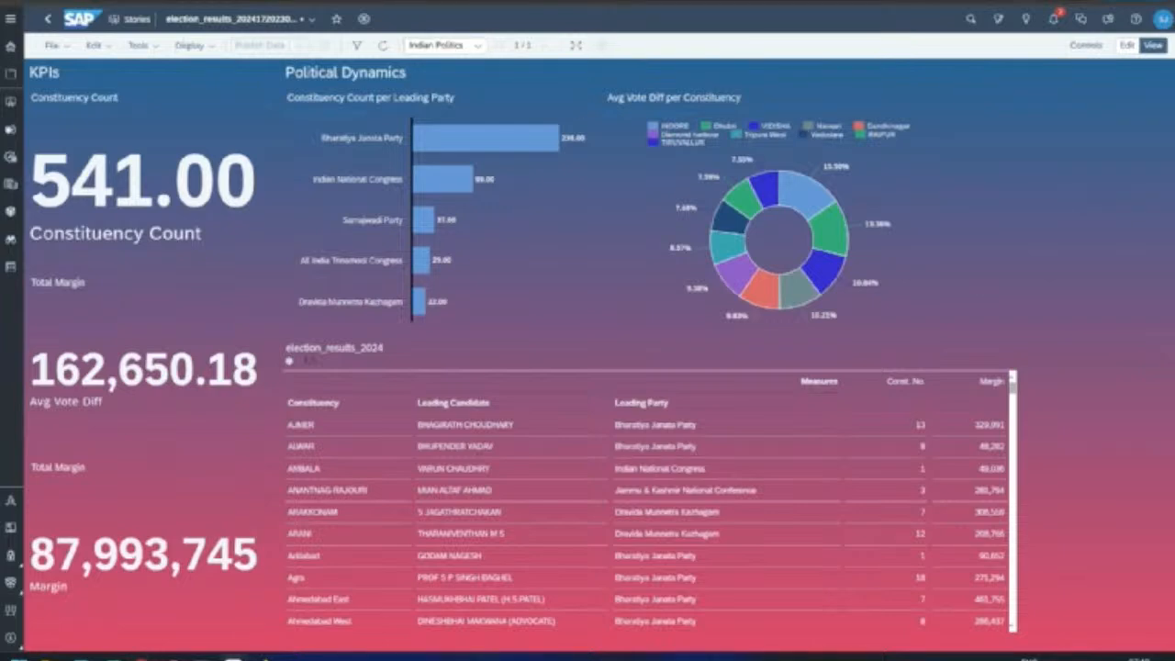
Step: Capture the Indian Politics story area as a Snagit image
{"action": "key", "text": "Print"}
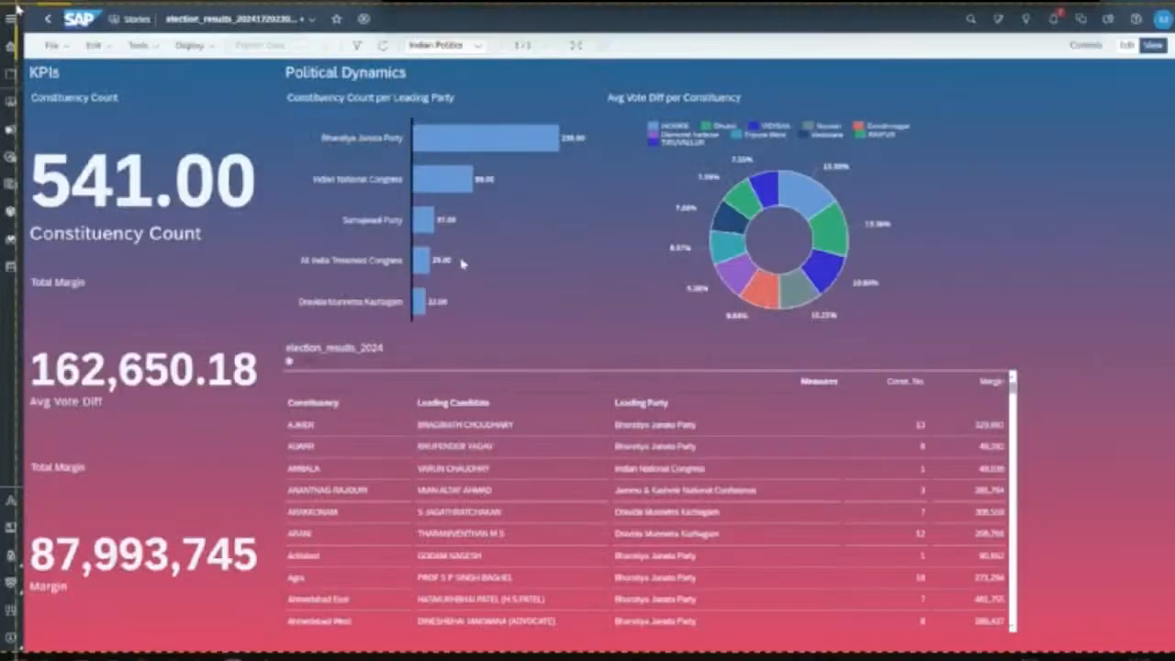
{"action": "left_click_drag", "start_coordinate": [21, 3], "coordinate": [1174, 648]}
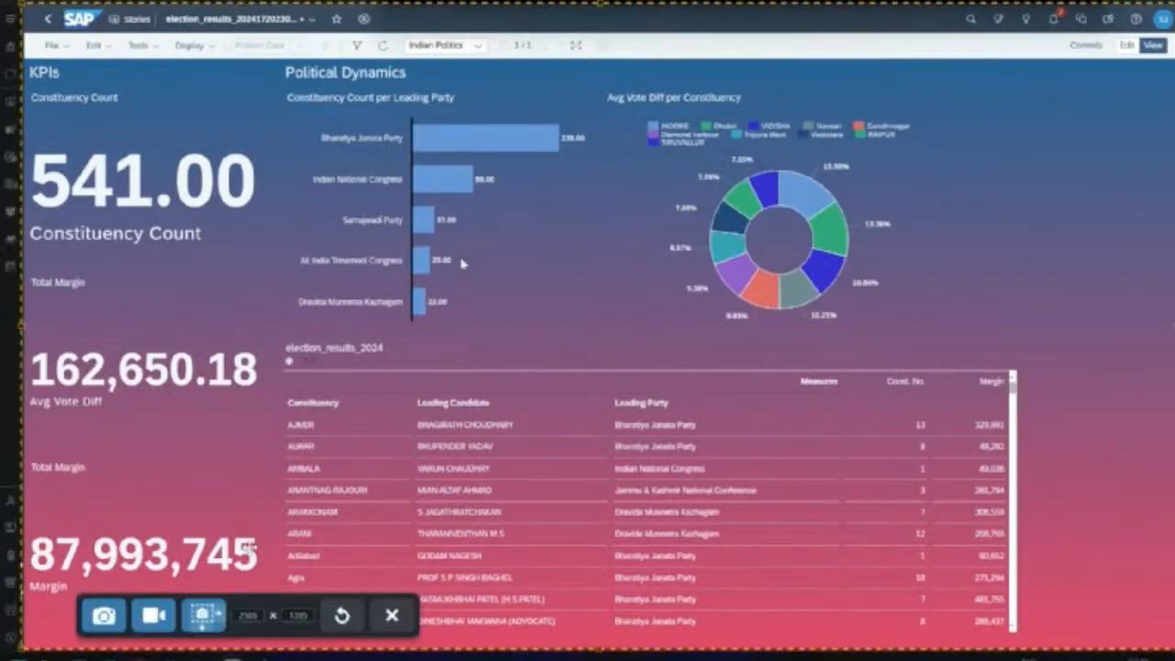
{"action": "left_click", "coordinate": [204, 615]}
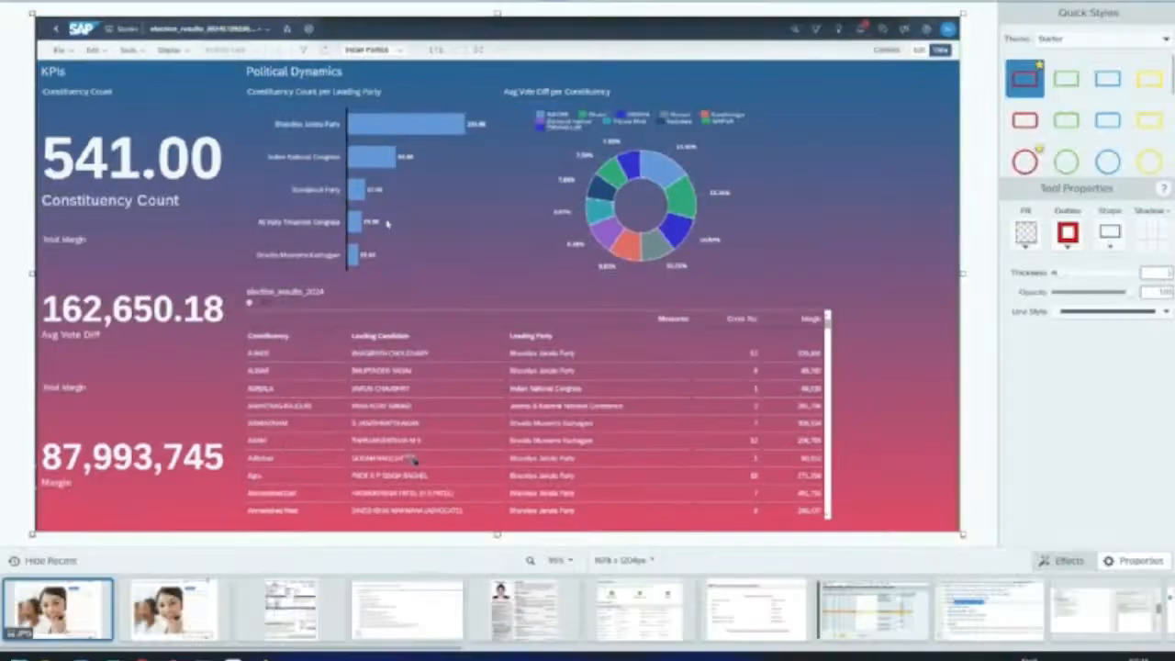
Step: Save the capture as a JPG on the Desktop and open a new Chrome window
{"action": "key", "text": "ctrl+s"}
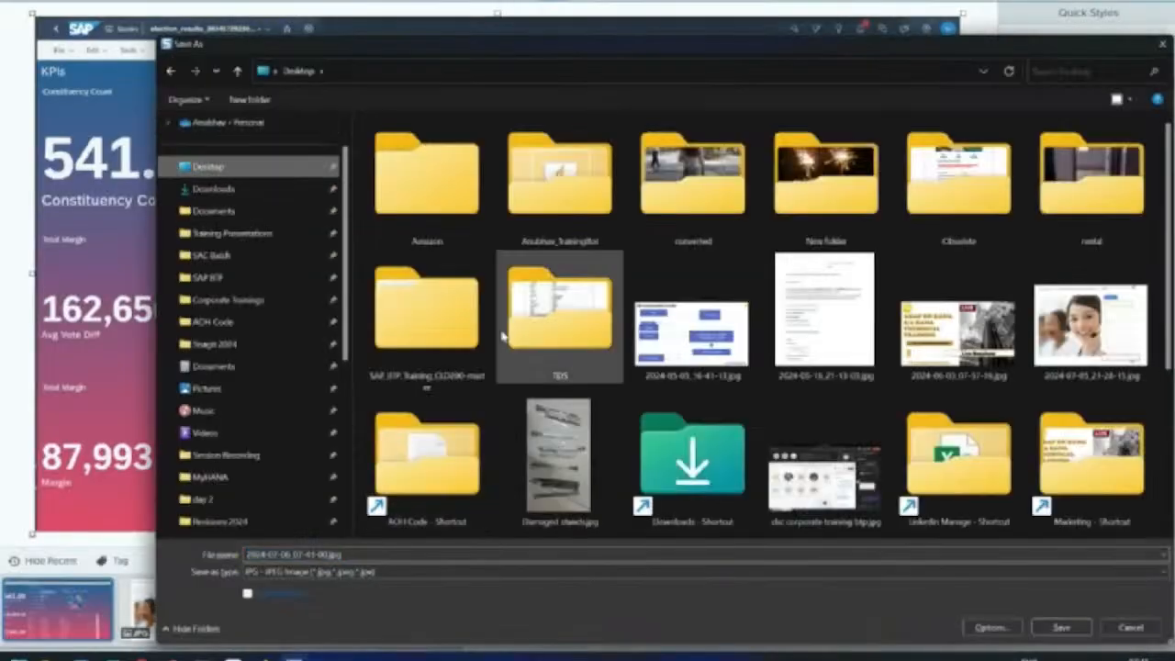
{"action": "left_click", "coordinate": [1061, 627]}
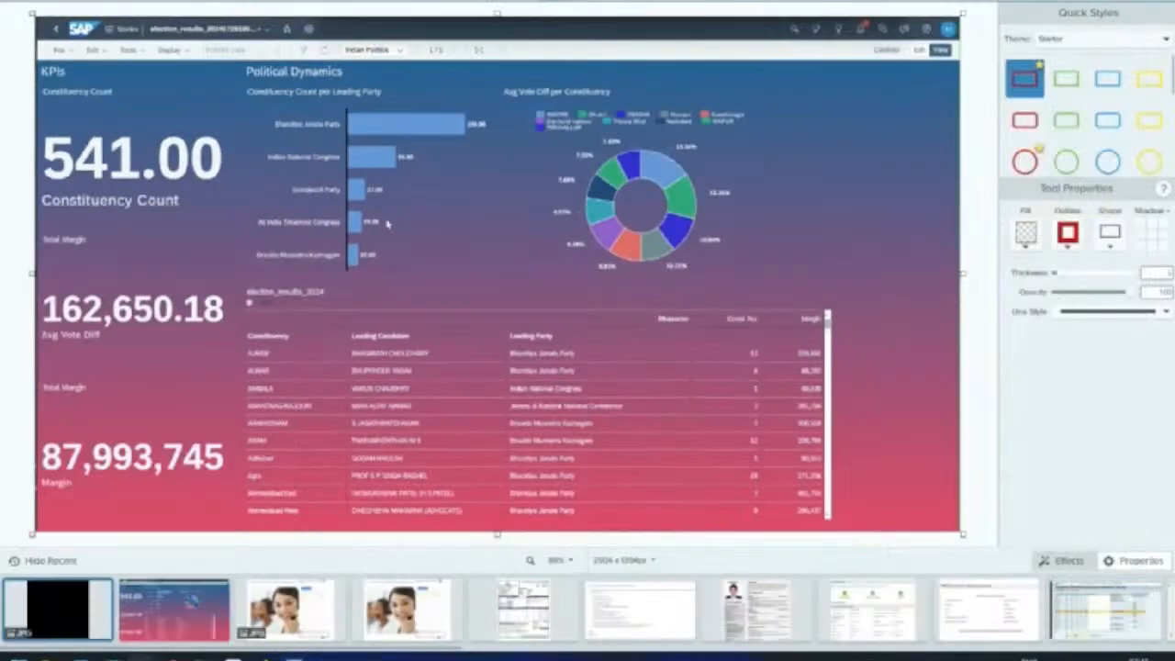
{"action": "right_click", "coordinate": [140, 655]}
{"action": "left_click", "coordinate": [158, 587]}
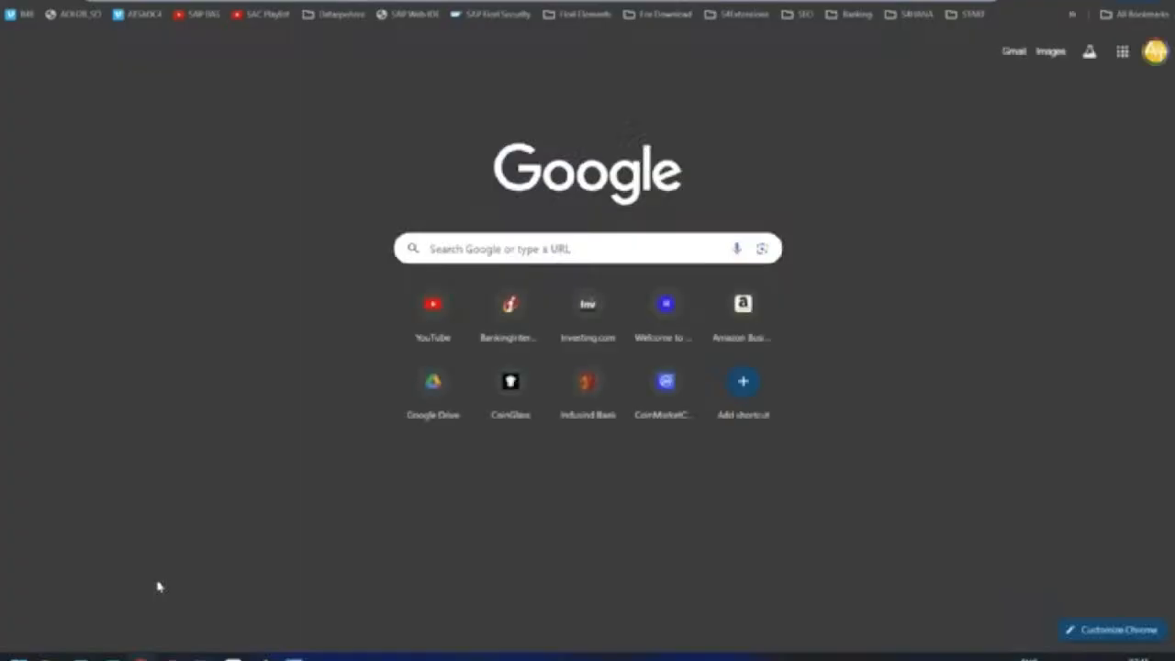
Step: On LinkedIn, start a new post with the 2024-07-06 dashboard screenshot attached
{"action": "type", "text": "linkedin.com"}
{"action": "key", "text": "Return"}
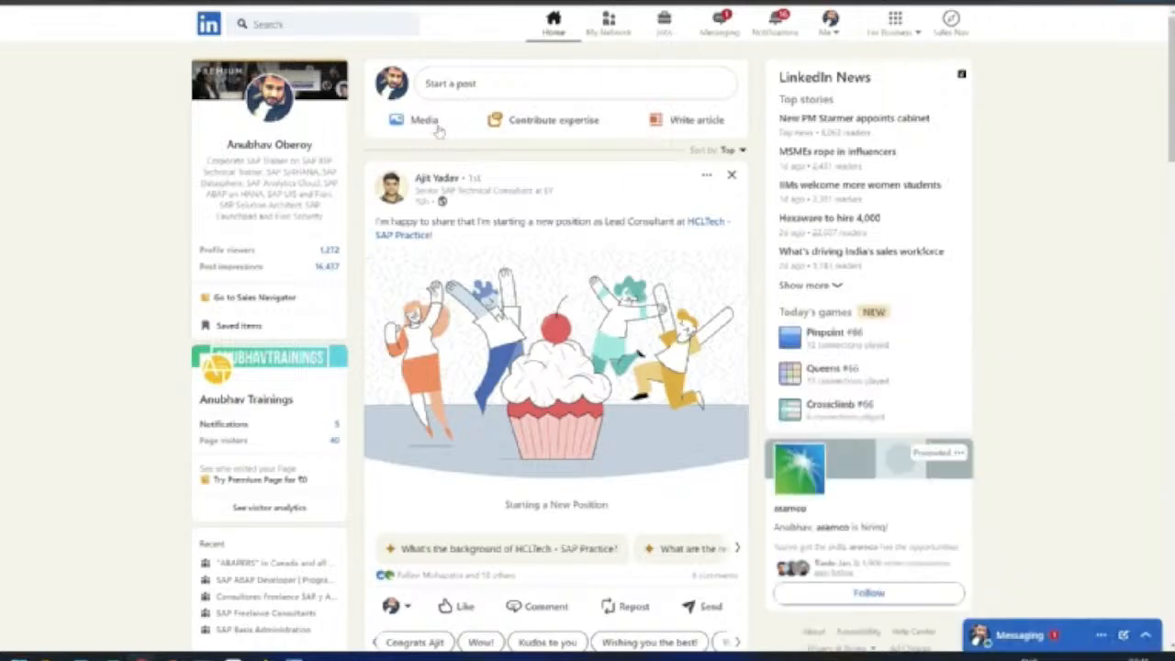
{"action": "left_click", "coordinate": [420, 120]}
{"action": "left_click", "coordinate": [570, 410]}
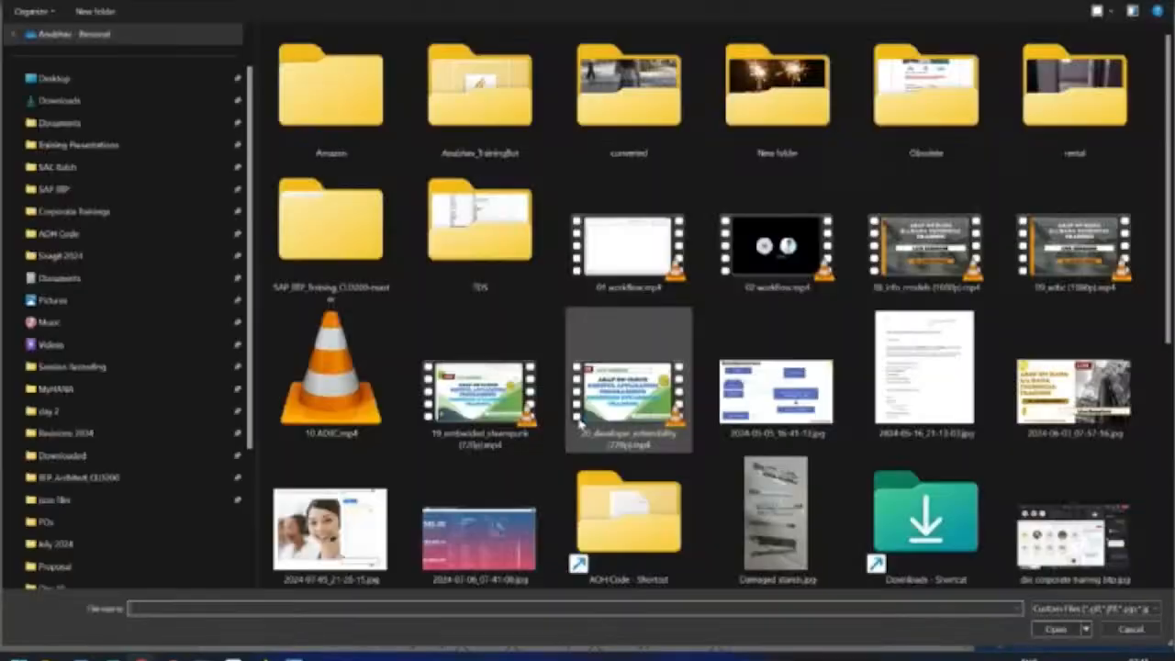
{"action": "double_click", "coordinate": [478, 537]}
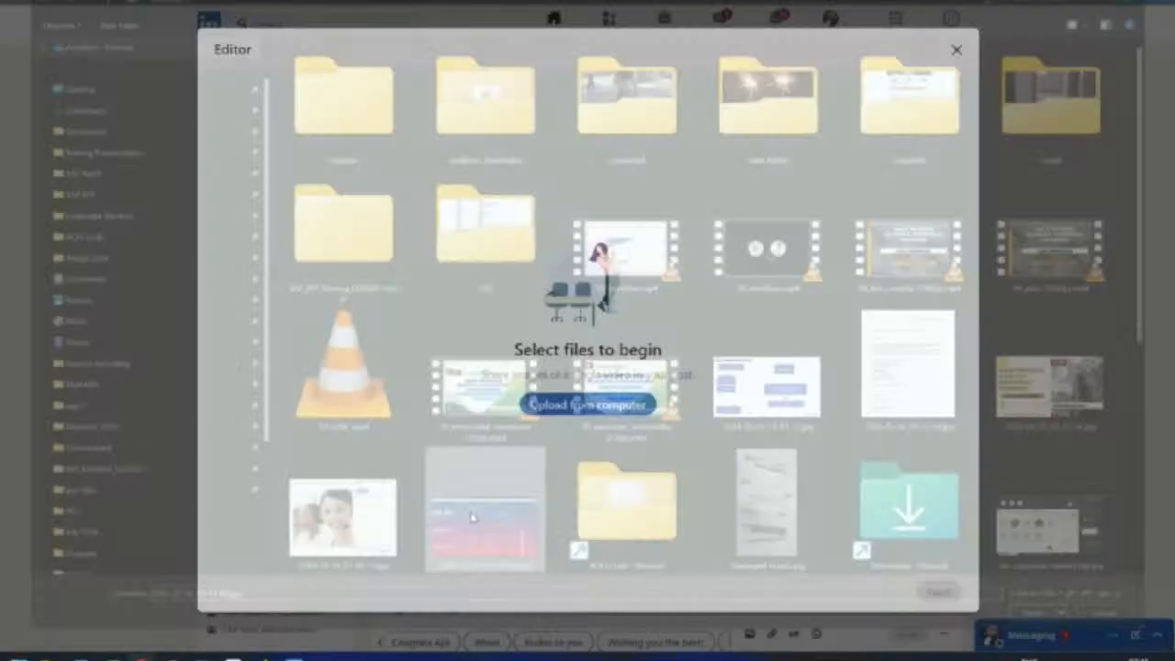
{"action": "left_click", "coordinate": [938, 591]}
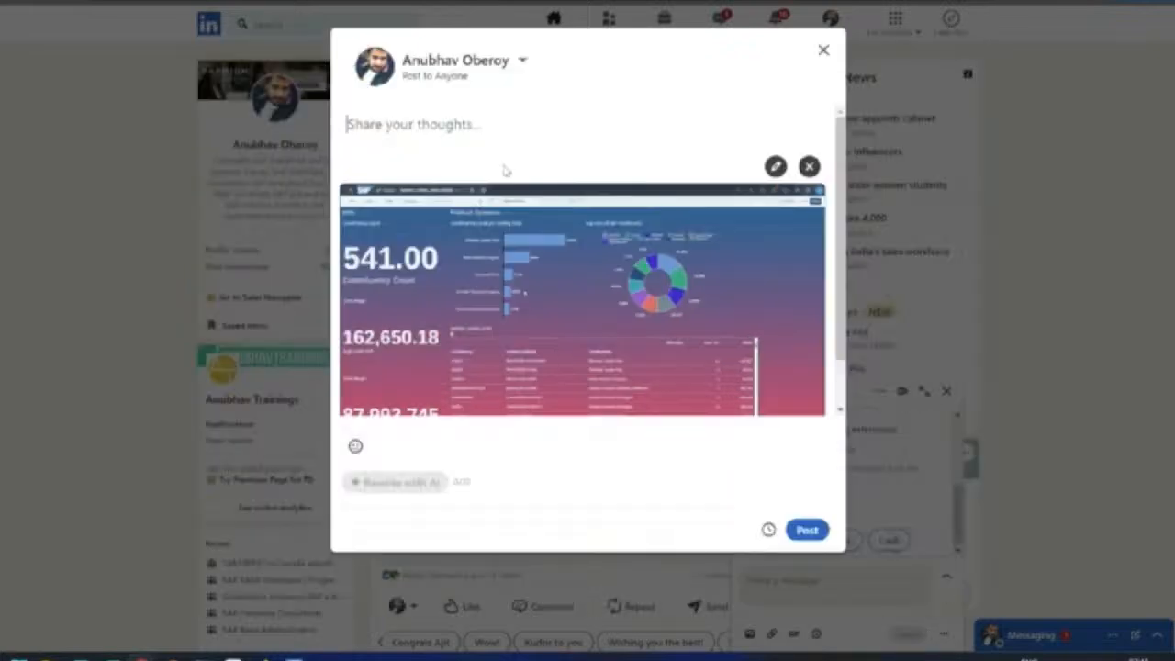
Step: Write the caption 'Insights build for Indian Politics using SAP Analytics cloud…' announcing the LIVE demo, plus a contact e-mail
{"action": "type", "text": "Insights b"}
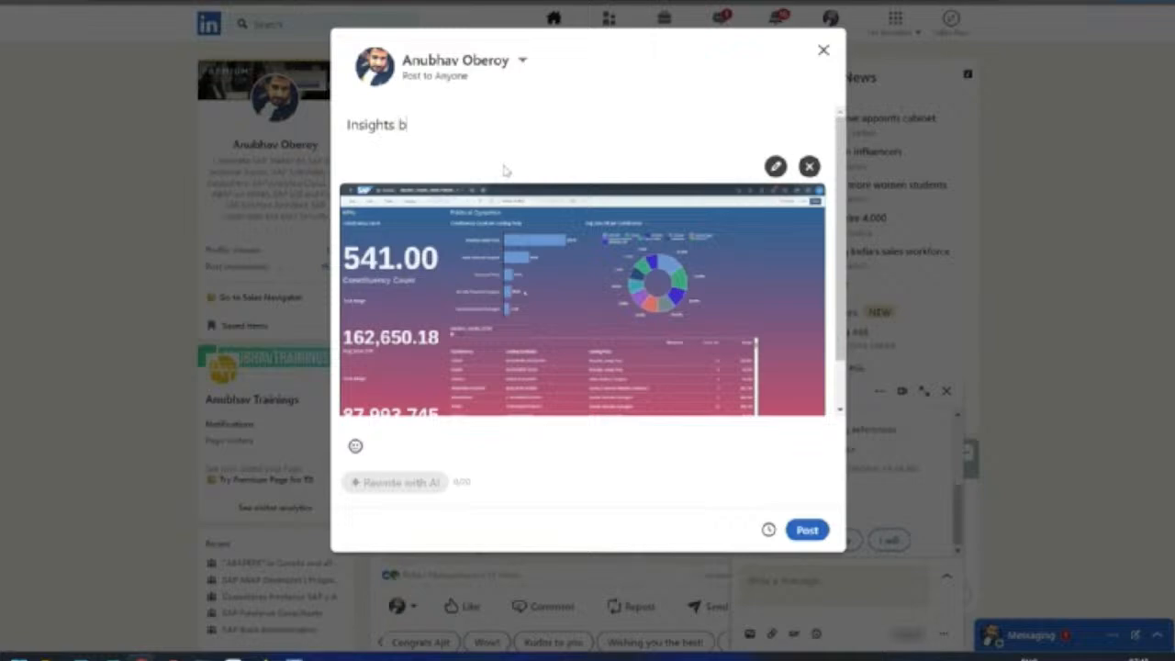
{"action": "type", "text": "uild for Indian "}
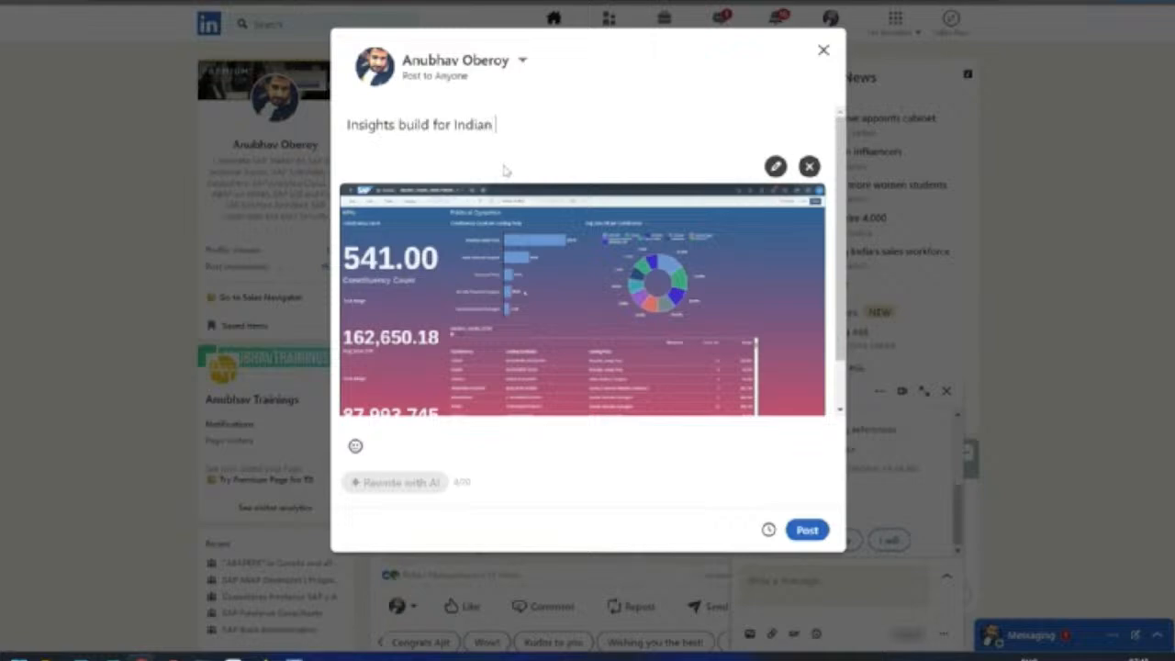
{"action": "type", "text": "Politics using SAP Analyt"}
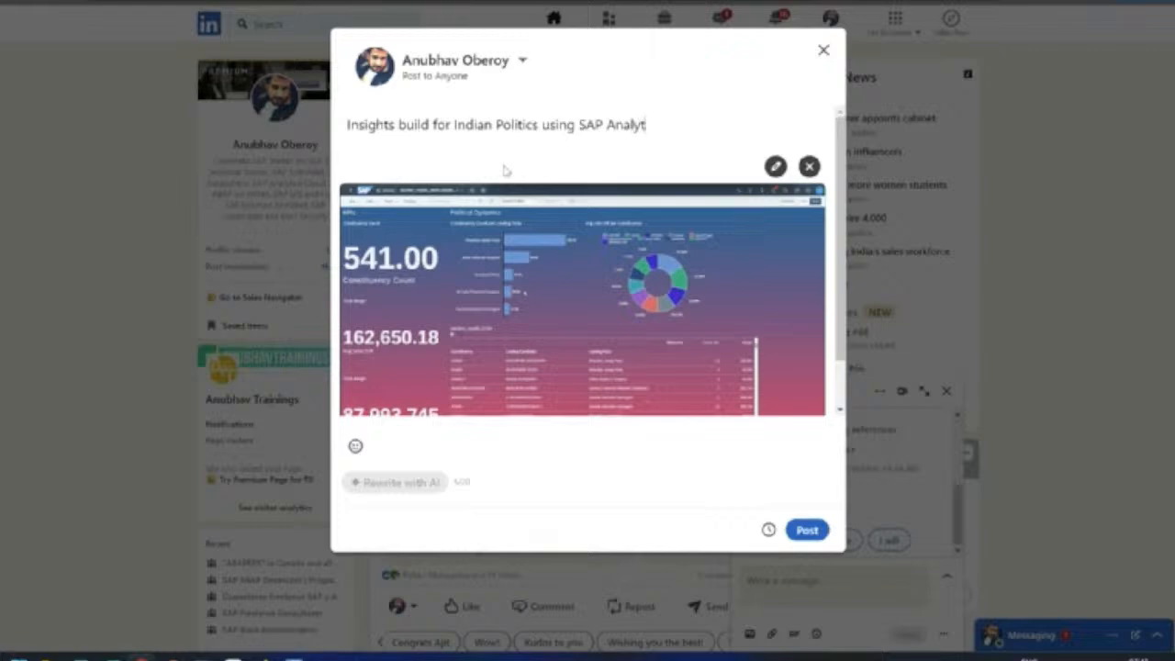
{"action": "type", "text": "ics cloud - A real time "}
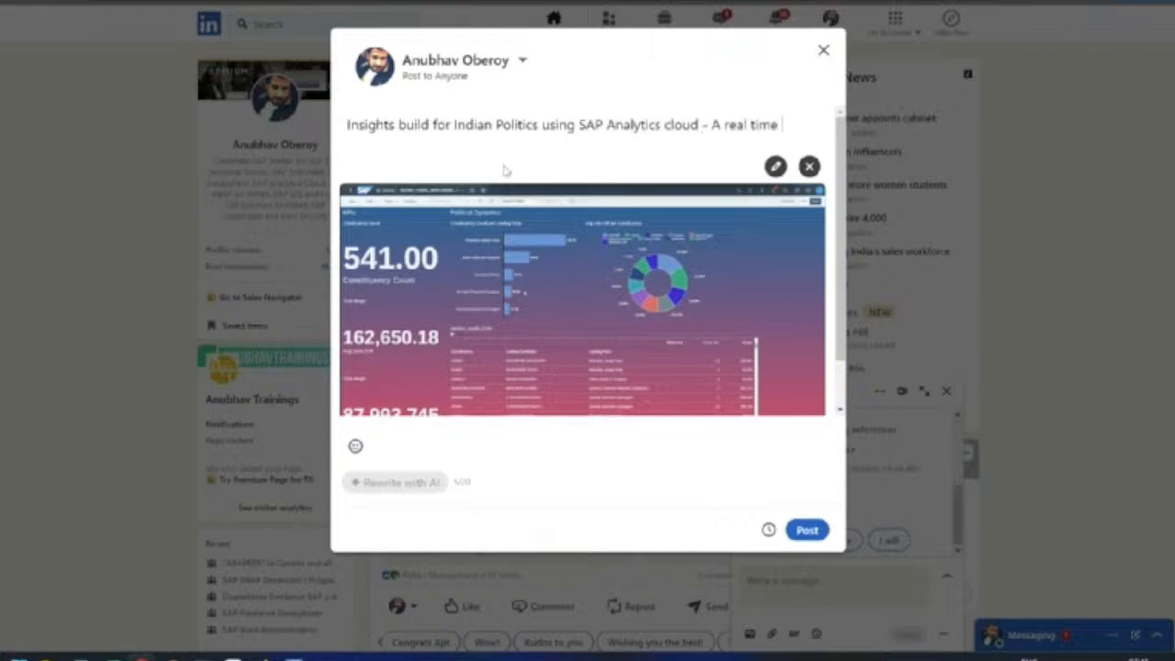
{"action": "type", "text": "use case bu"}
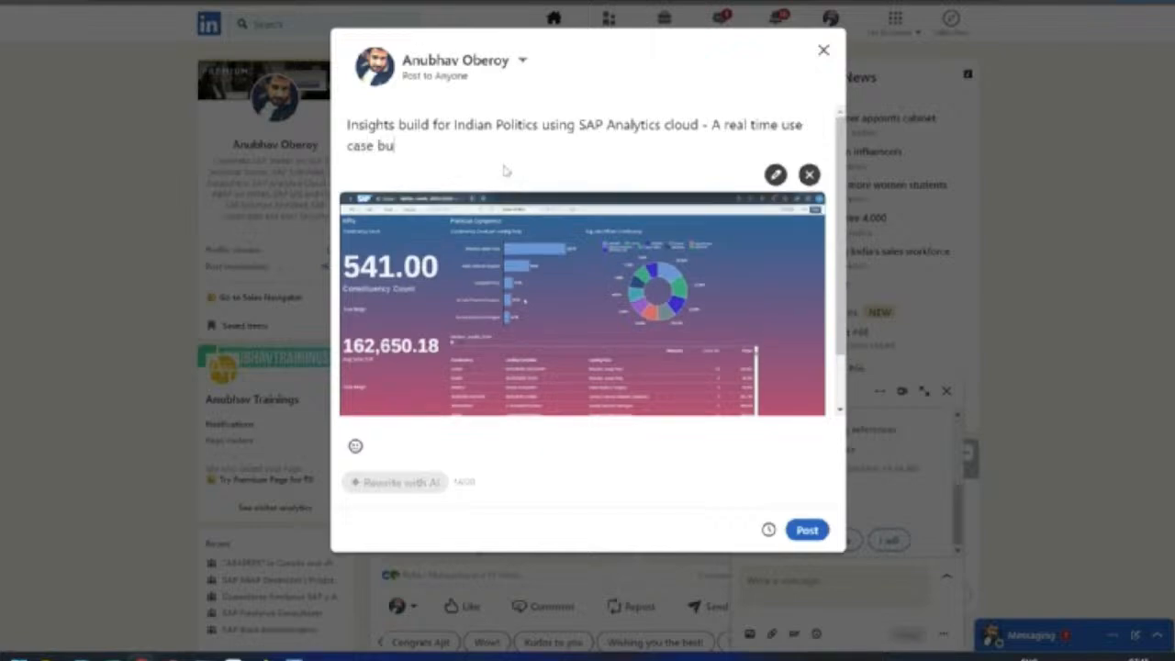
{"action": "type", "text": "ilt this"}
{"action": "key", "text": "BackSpace"}
{"action": "type", "text": "oday in the morni"}
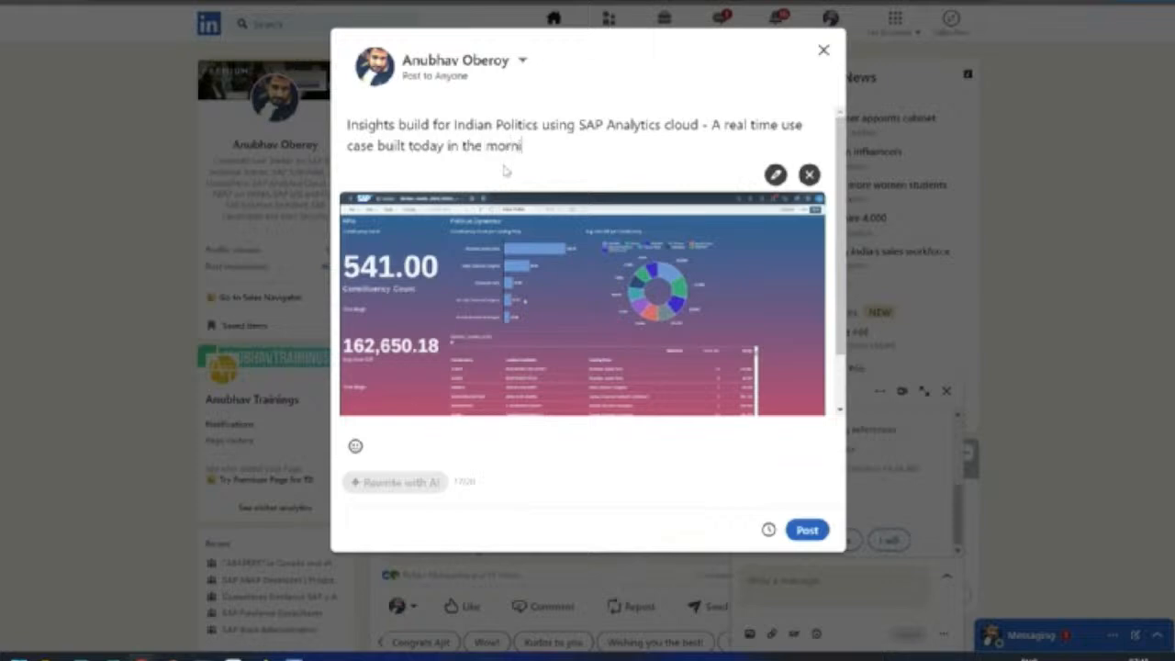
{"action": "type", "text": "ng LIVE"}
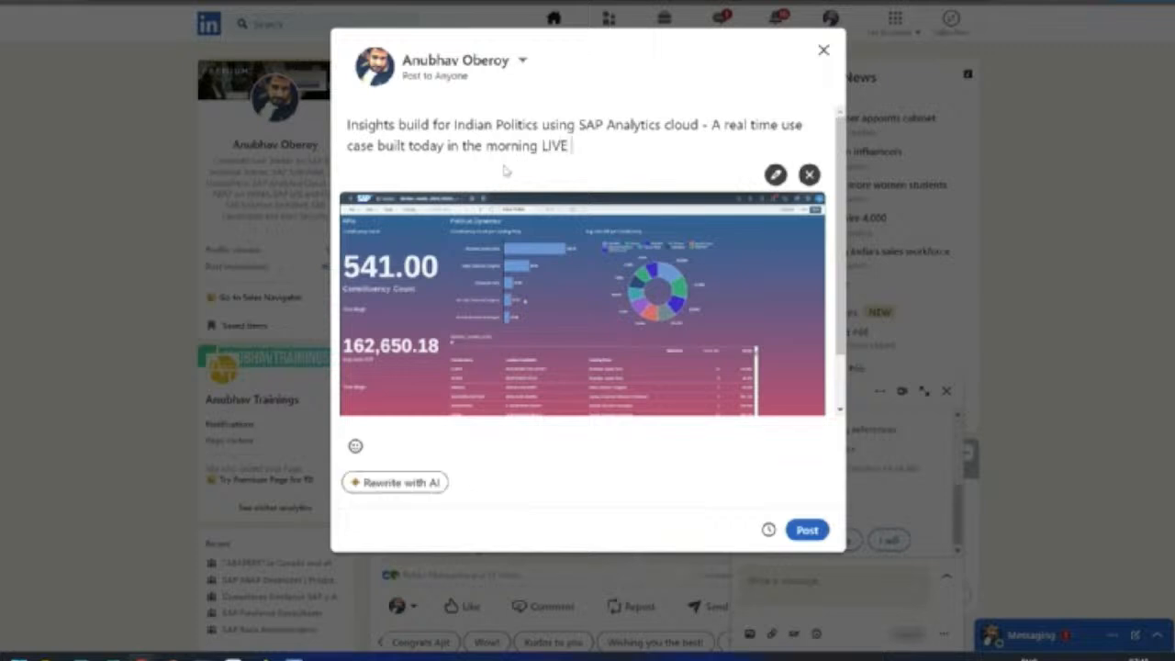
{"action": "type", "text": " demo on the training "}
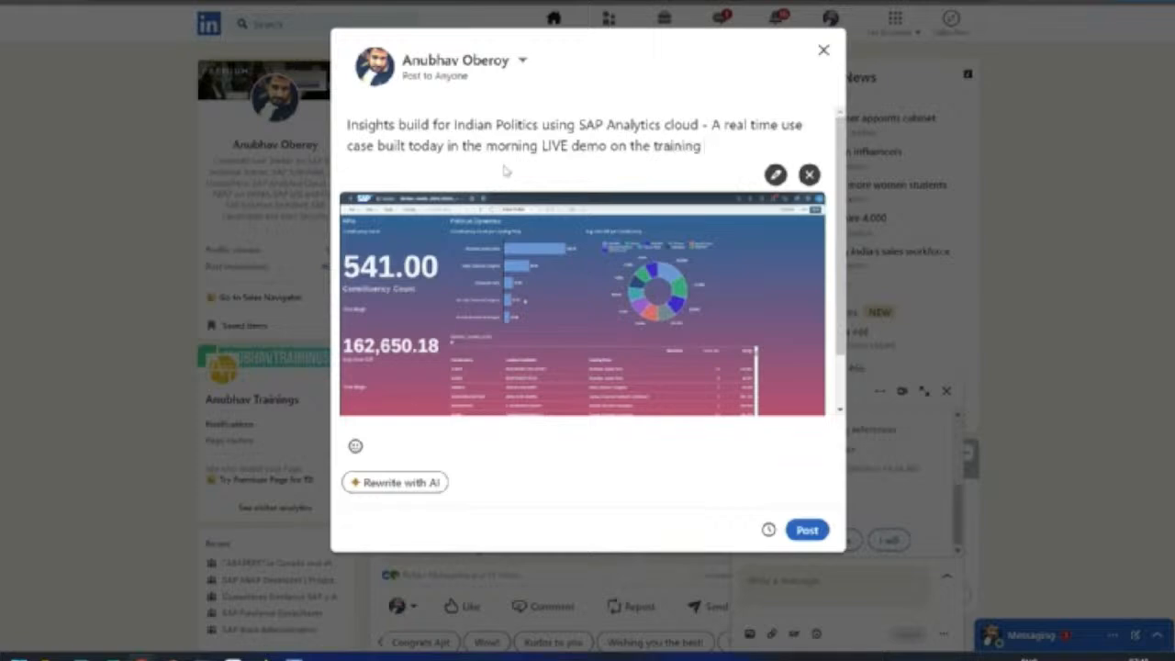
{"action": "type", "text": "whichs starts tod"}
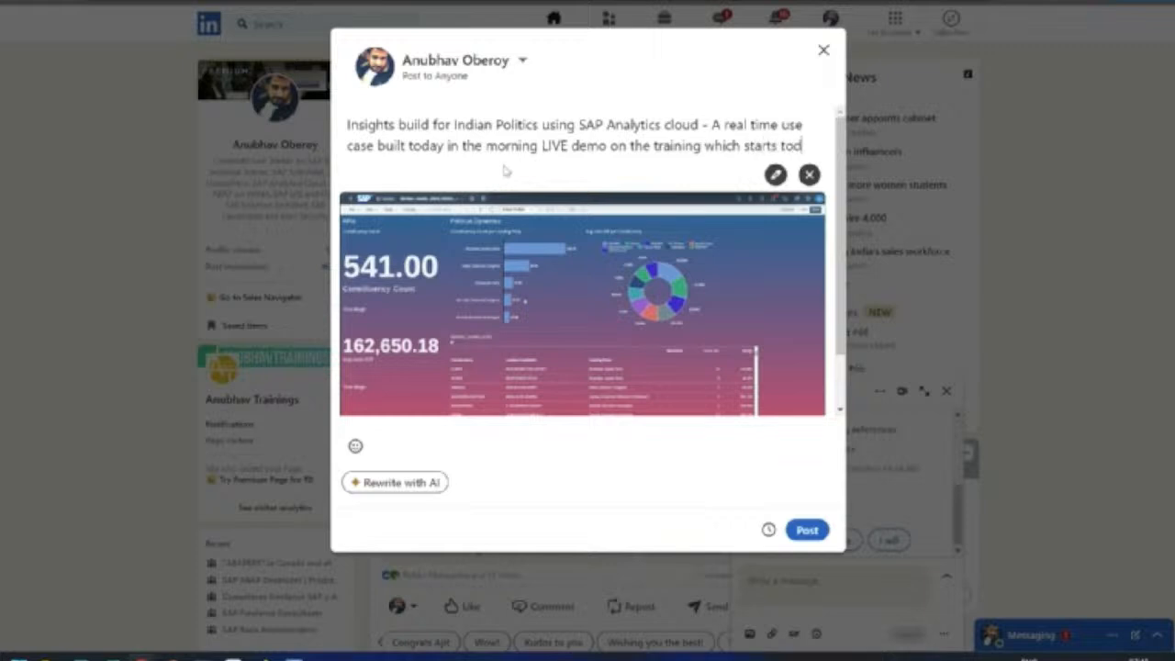
{"action": "type", "text": "ay. "}
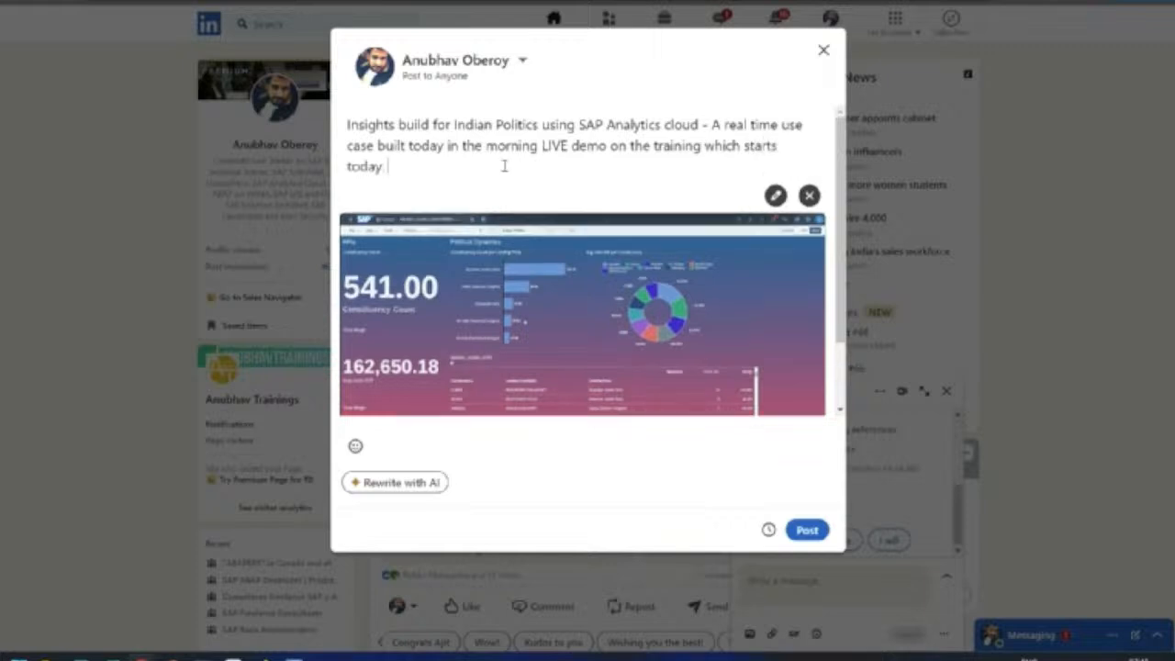
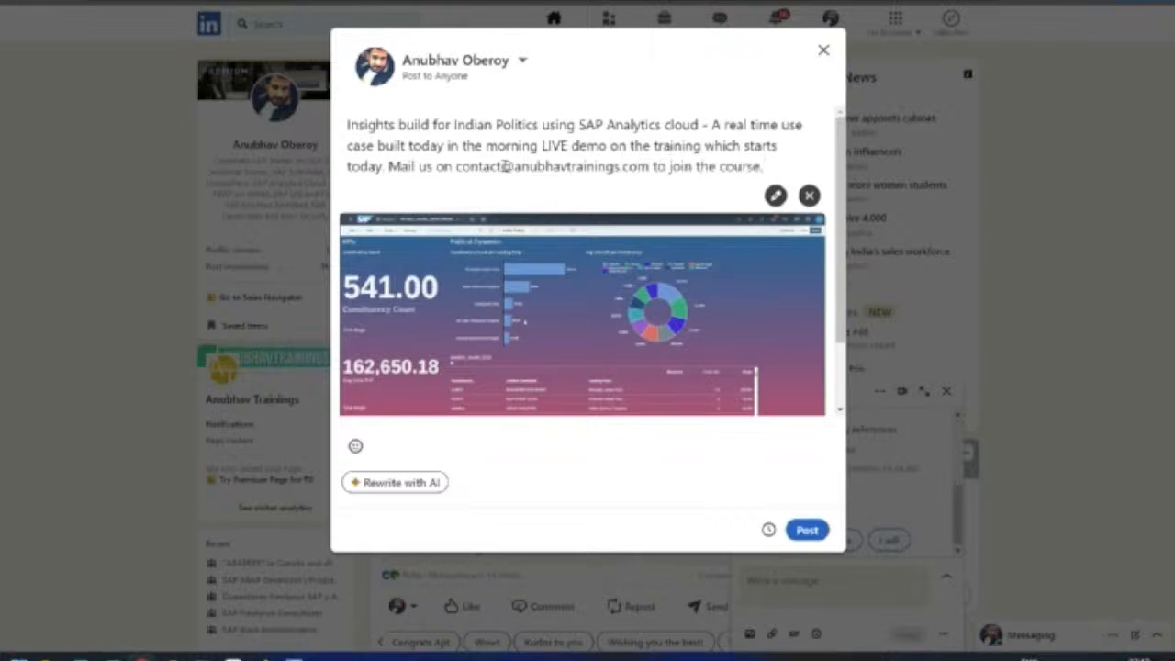
Step: Publish the LinkedIn post, then bring up the 'Our Use case today' PowerPoint slide
{"action": "left_click", "coordinate": [802, 531]}
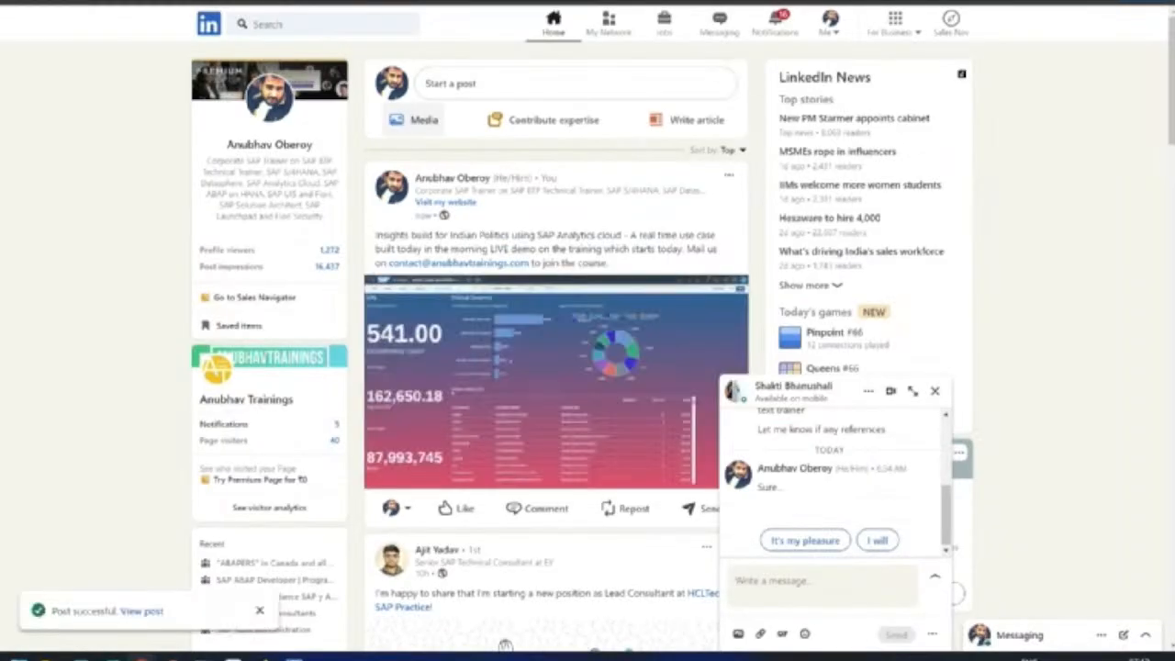
{"action": "left_click", "coordinate": [269, 144]}
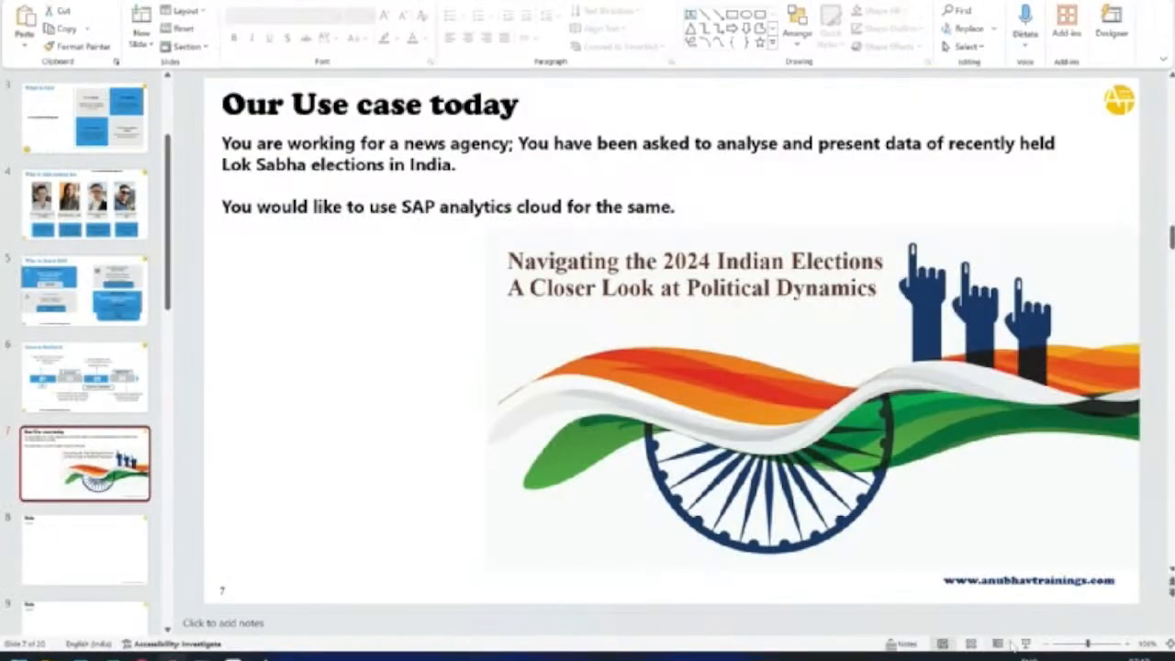
Step: Present slide 18, FAQs, as a full-screen slide show
{"action": "scroll", "coordinate": [156, 464], "scroll_direction": "down", "scroll_amount": 5}
{"action": "scroll", "coordinate": [156, 464], "scroll_direction": "down", "scroll_amount": 6}
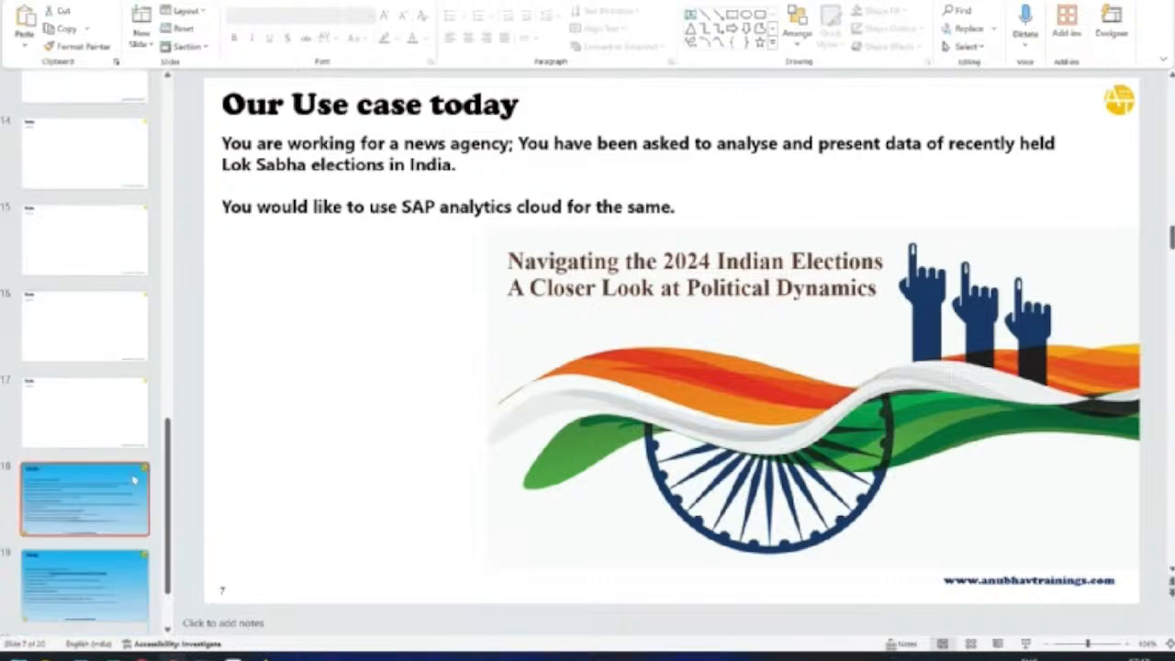
{"action": "left_click", "coordinate": [85, 499]}
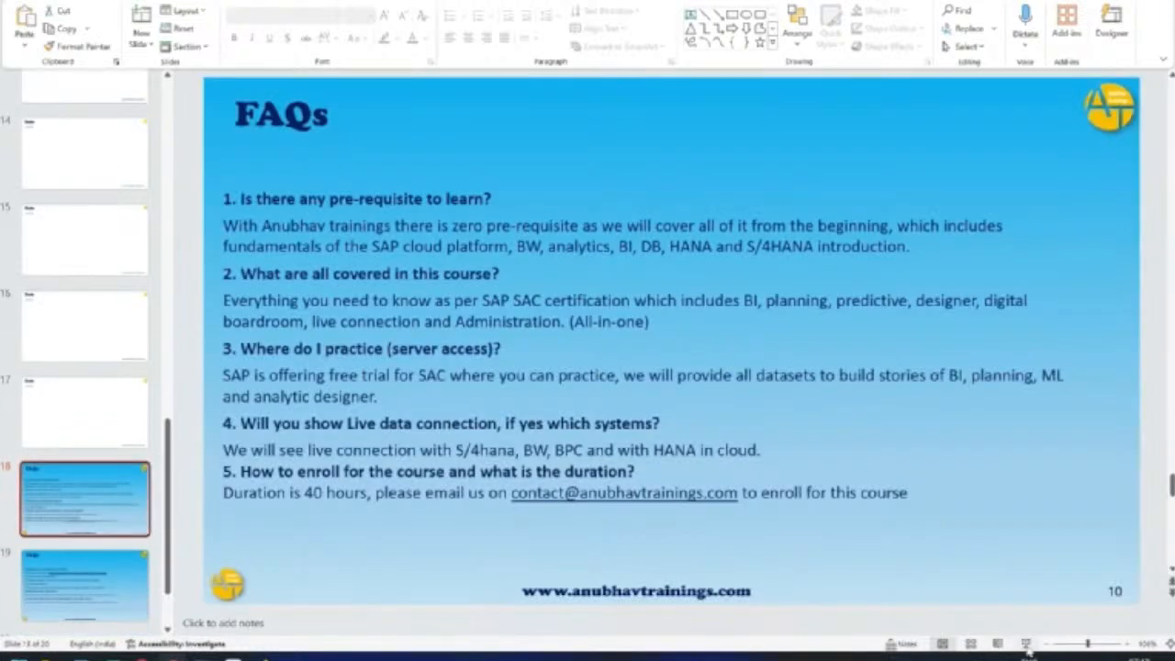
{"action": "left_click", "coordinate": [1026, 644]}
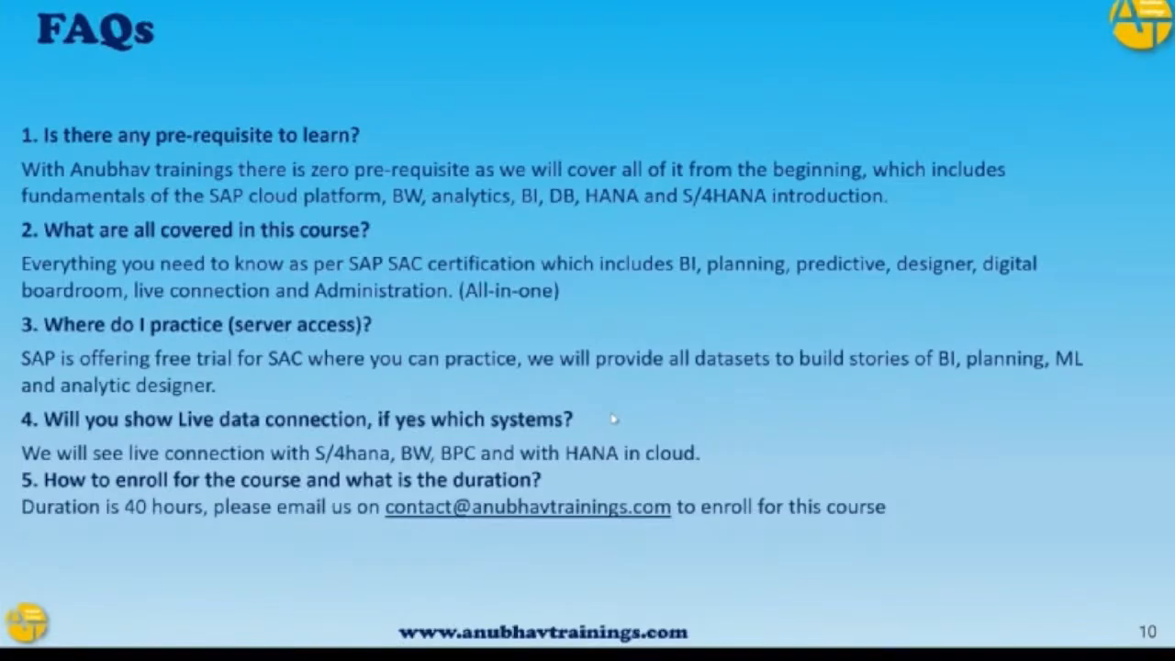